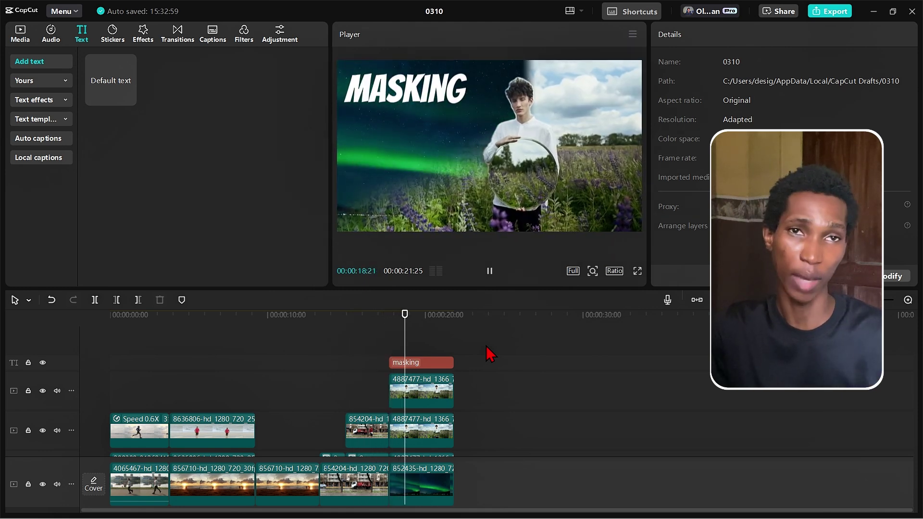
Preview the finished masking examples along the timeline of the 0310 project.
left_click(122, 324)
key("space")
left_click(191, 321)
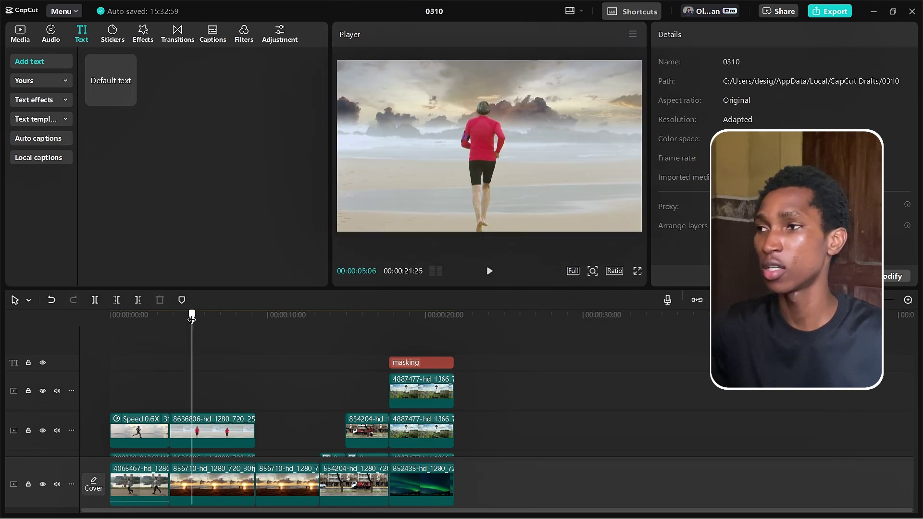
left_click_drag(214, 319, 294, 329)
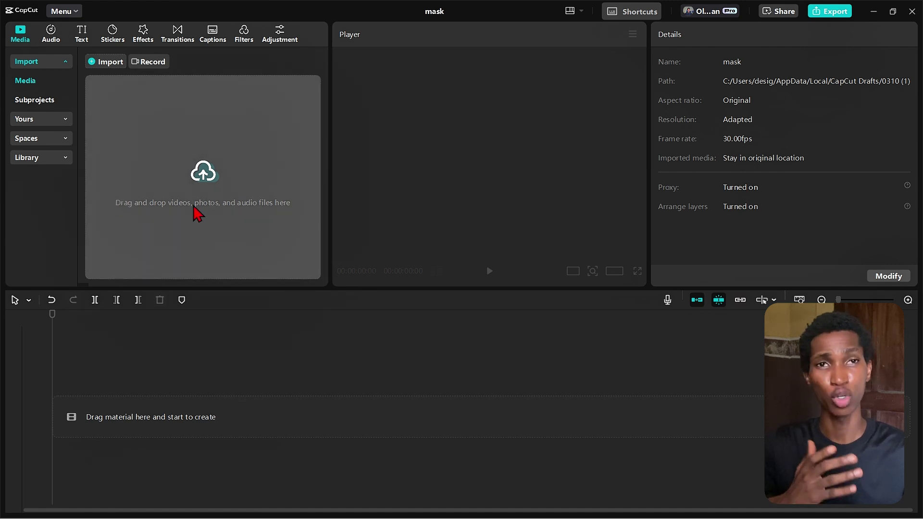
Import the three running clips and place the 4065467 clip at the start of the timeline.
mouse_move(194, 207)
left_mouse_down()
mouse_move(206, 212)
mouse_move(193, 207)
left_mouse_up()
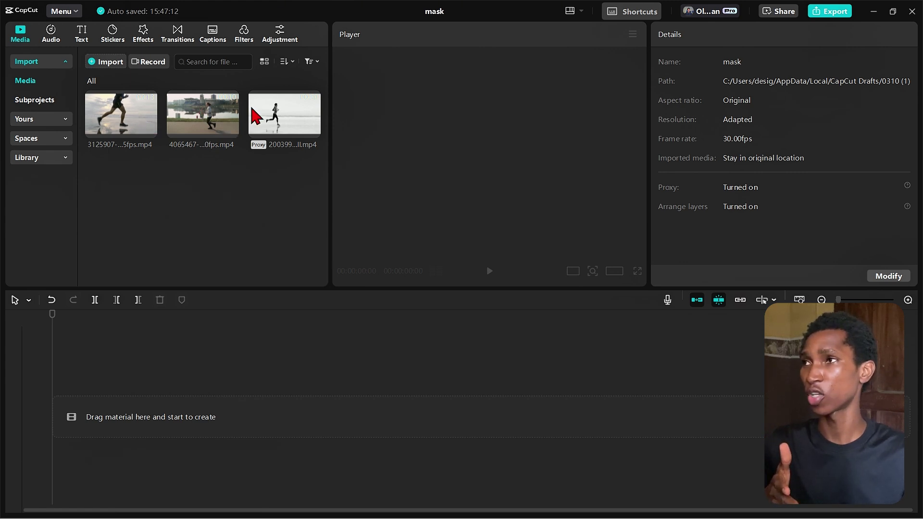
left_click_drag(224, 113, 134, 374)
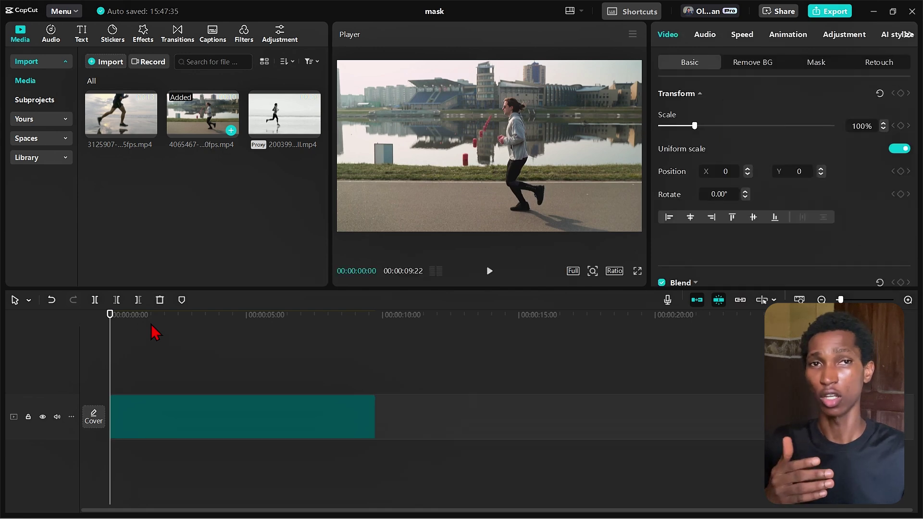
Shift the 4065467 clip's picture horizontally so its runner stands on the right side of the frame.
left_click(152, 327)
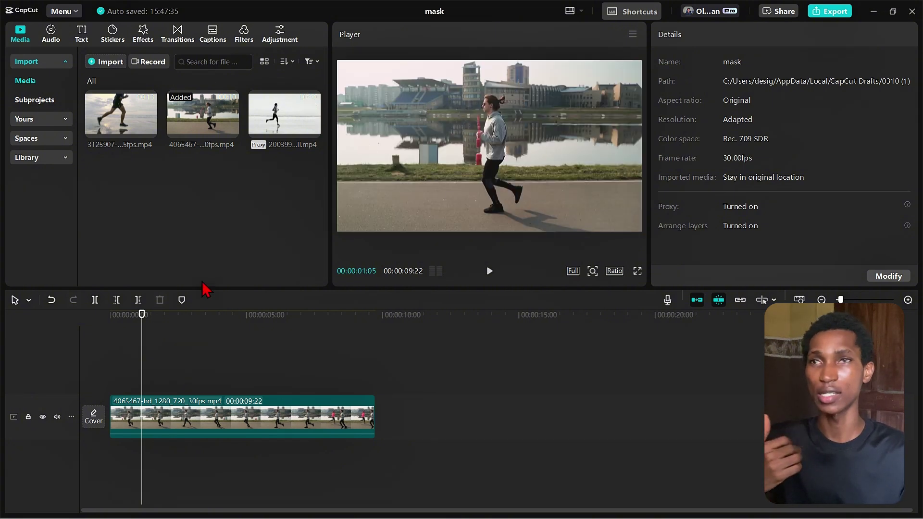
left_click(168, 411)
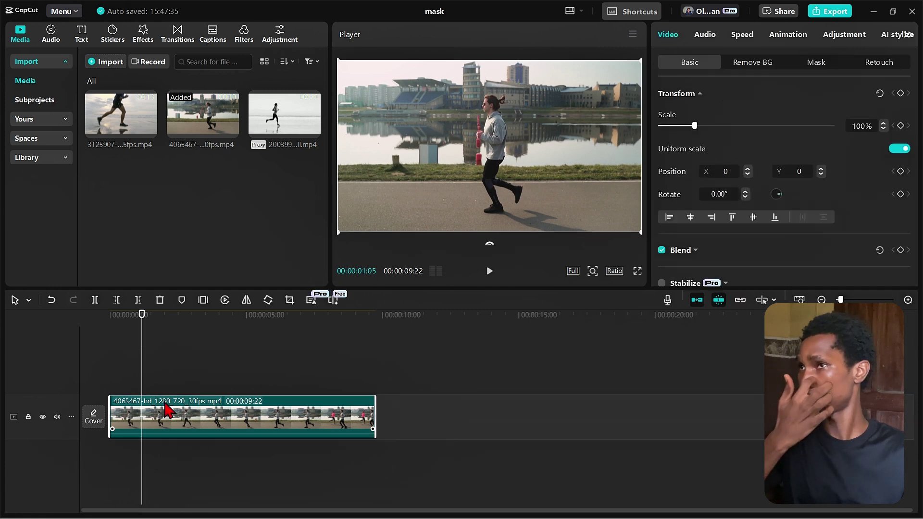
left_click_drag(458, 189, 552, 196)
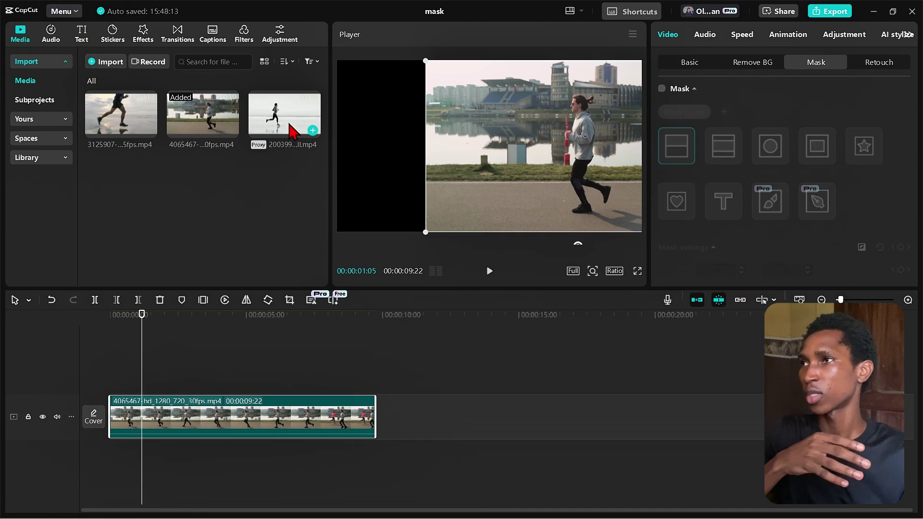
Place the 200399 clip on a track above at the timeline's start and mirror it horizontally.
left_click_drag(289, 120, 106, 371)
left_click_drag(161, 337, 196, 340)
left_click(197, 385)
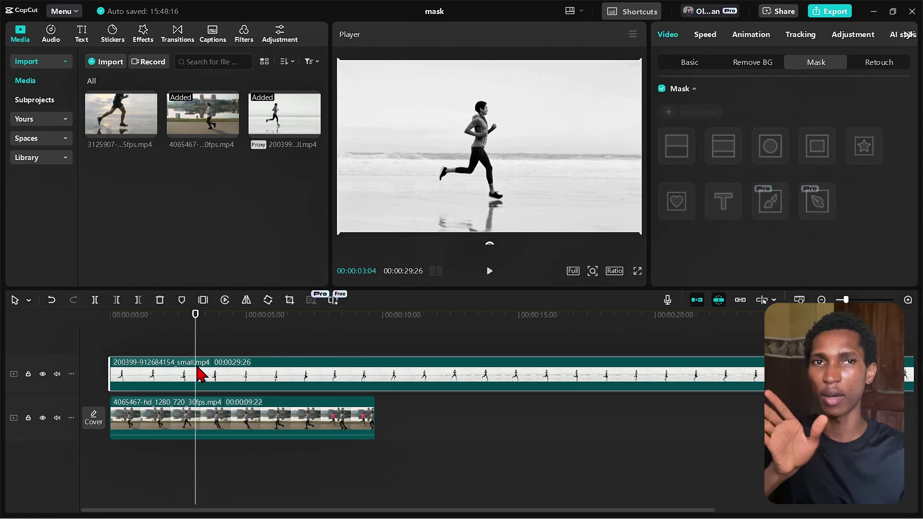
left_click(247, 301)
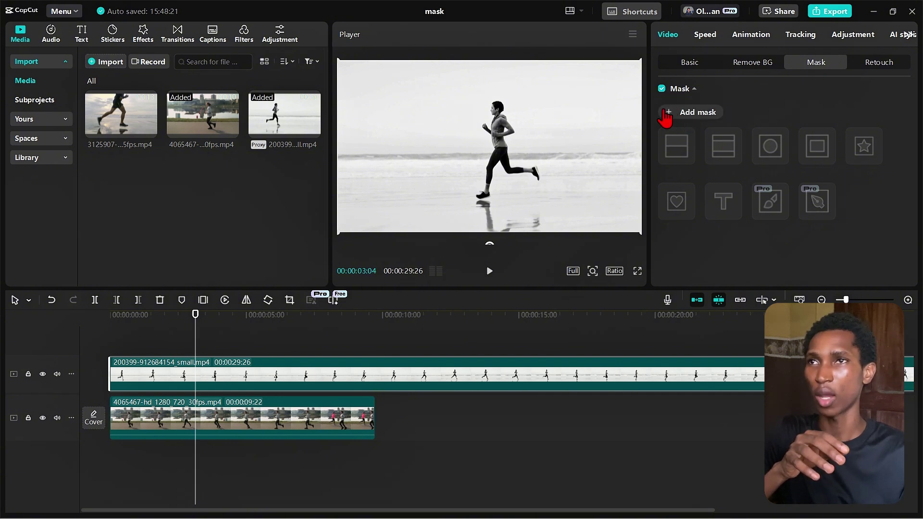
Add a Split mask to the 200399 clip, tilted about -112° with its line between the two runners.
left_click(676, 113)
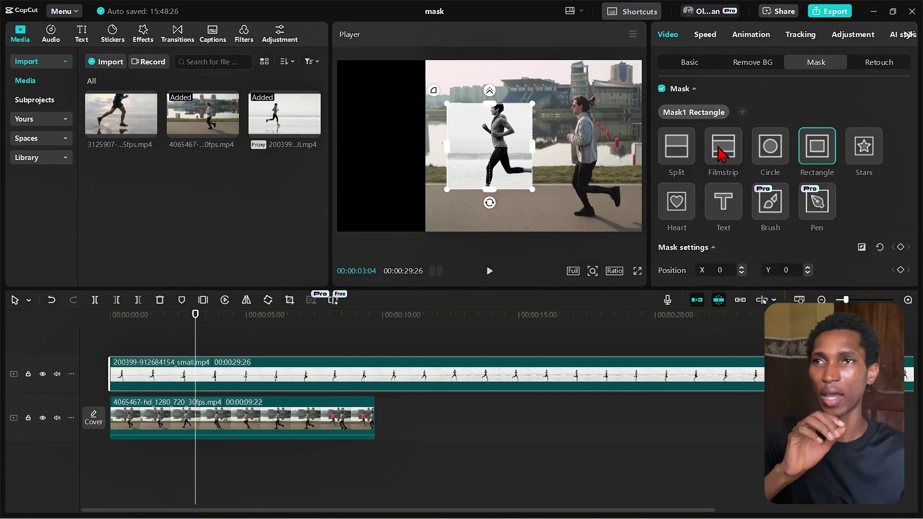
left_click(677, 153)
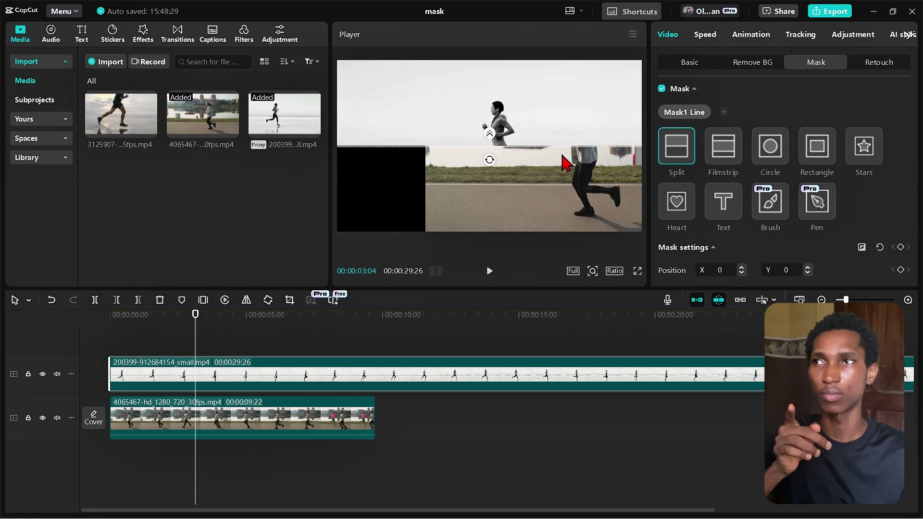
left_click_drag(488, 166, 560, 139)
Set the rotation of the 200399 clip's Split mask to -110°.
scroll(817, 196, "down", 2)
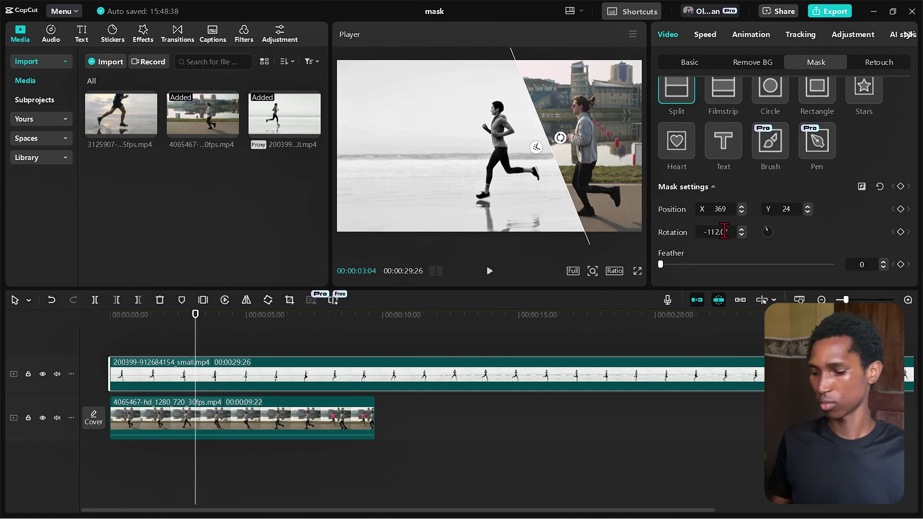
left_click(724, 232)
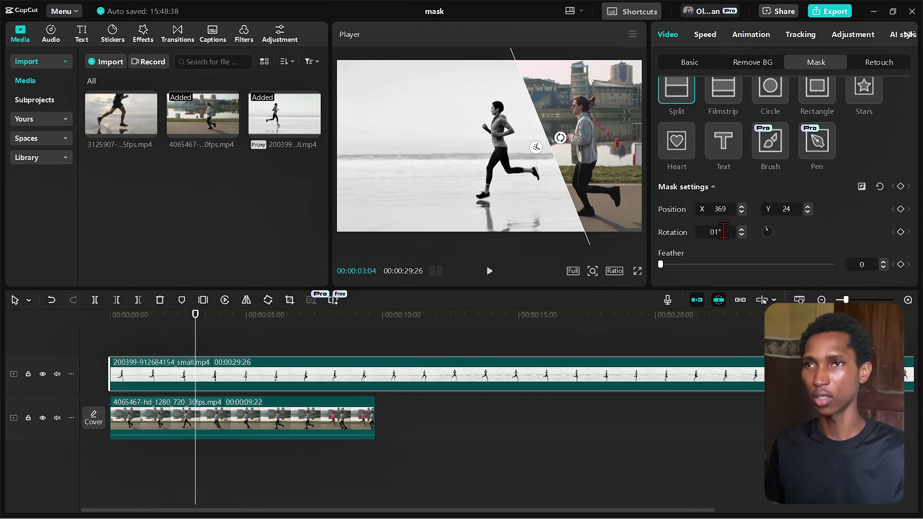
type("-11")
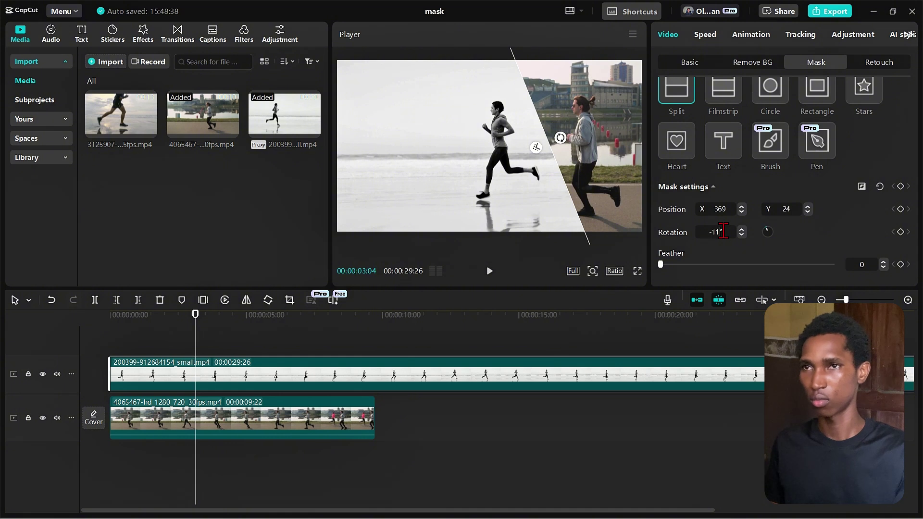
type("0")
key("Return")
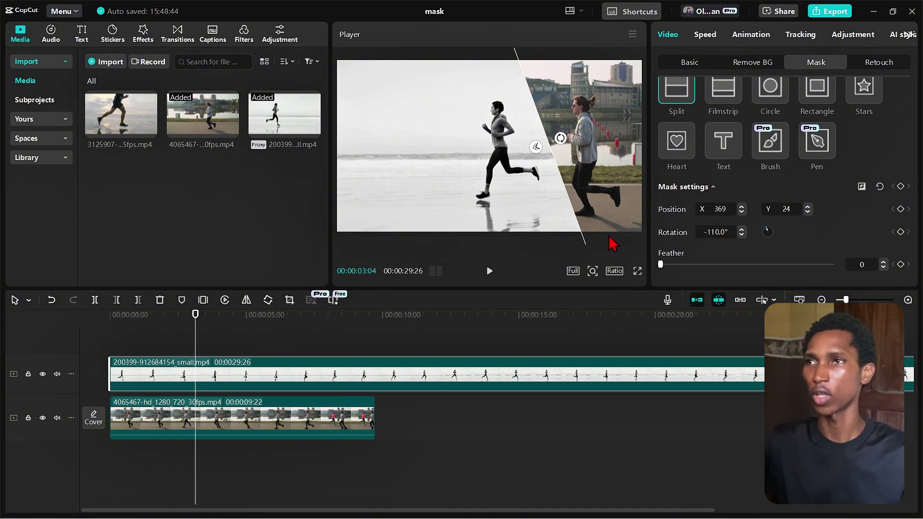
Place the 3125907 clip above the other clips from the start of the timeline and mirror it horizontally.
left_click(246, 338)
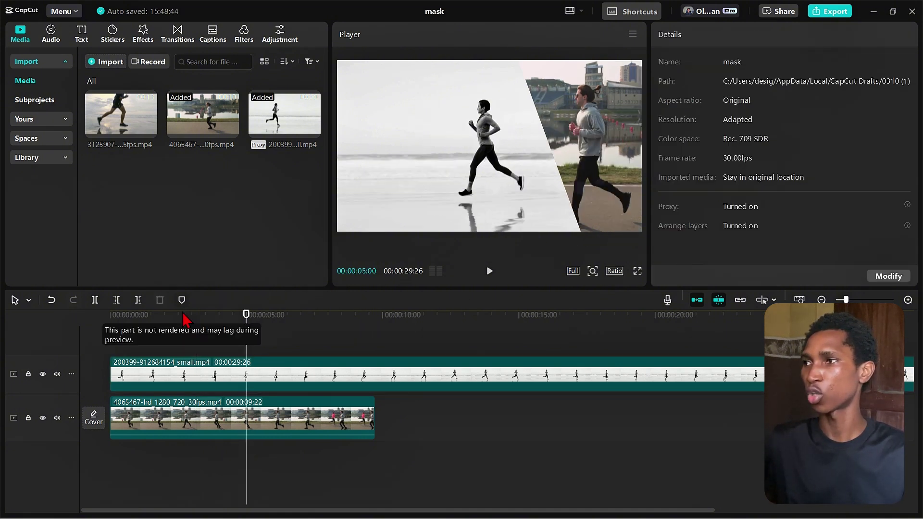
left_click_drag(115, 119, 199, 328)
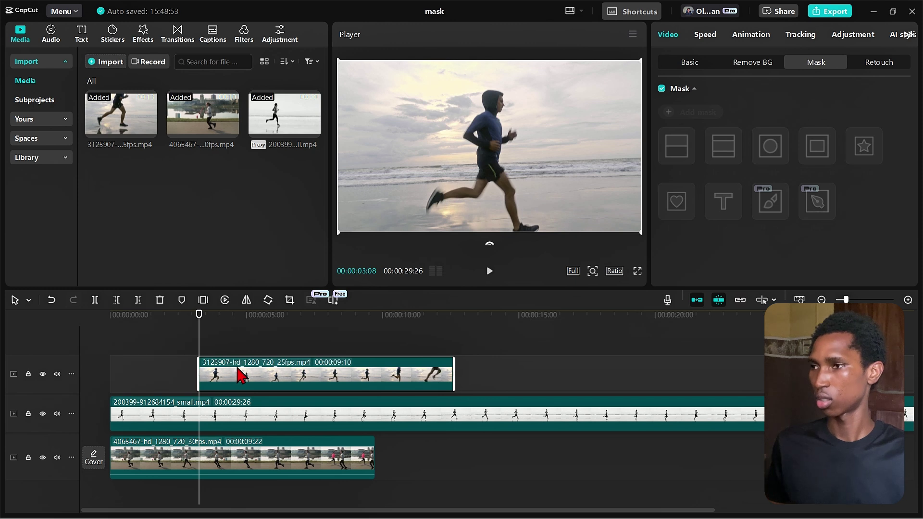
key("q")
left_click_drag(221, 375, 130, 367)
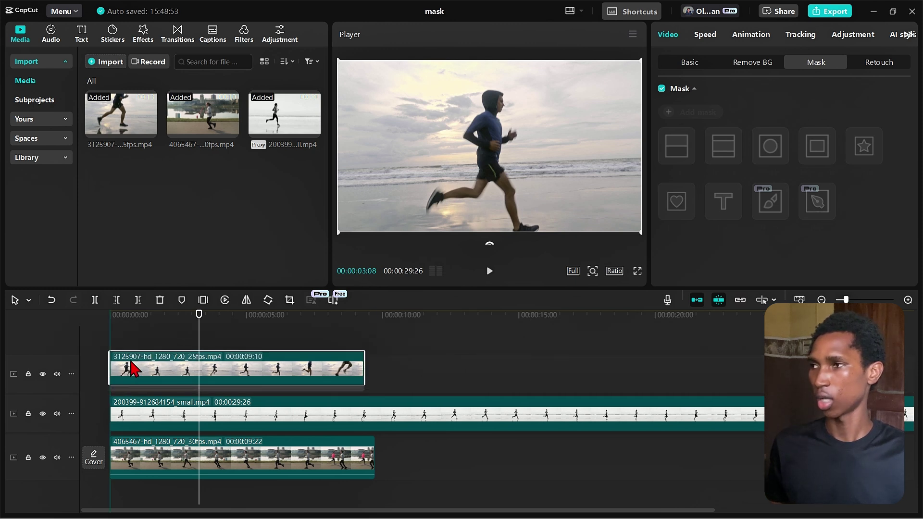
left_click(247, 301)
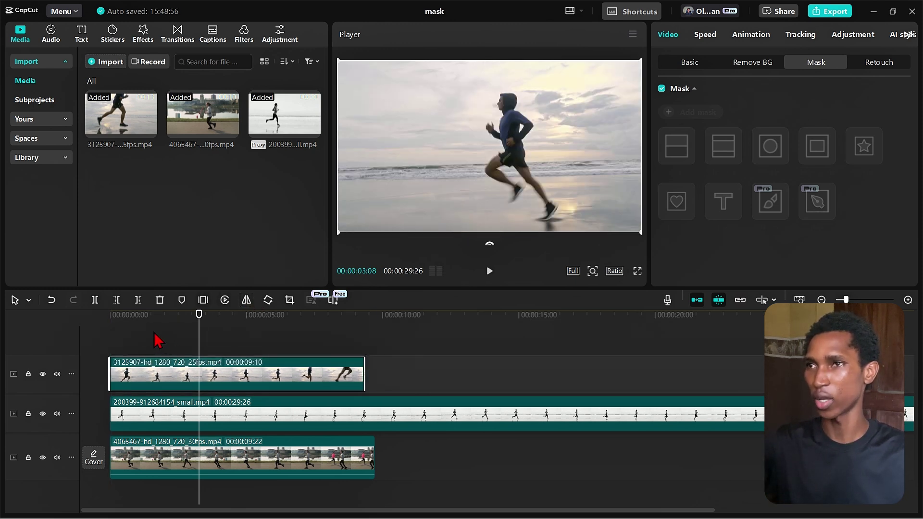
Shift the 3125907 picture left to about X -1374 and add a Split mask at about X 270, rotated about -109°.
left_click_drag(556, 196, 446, 183)
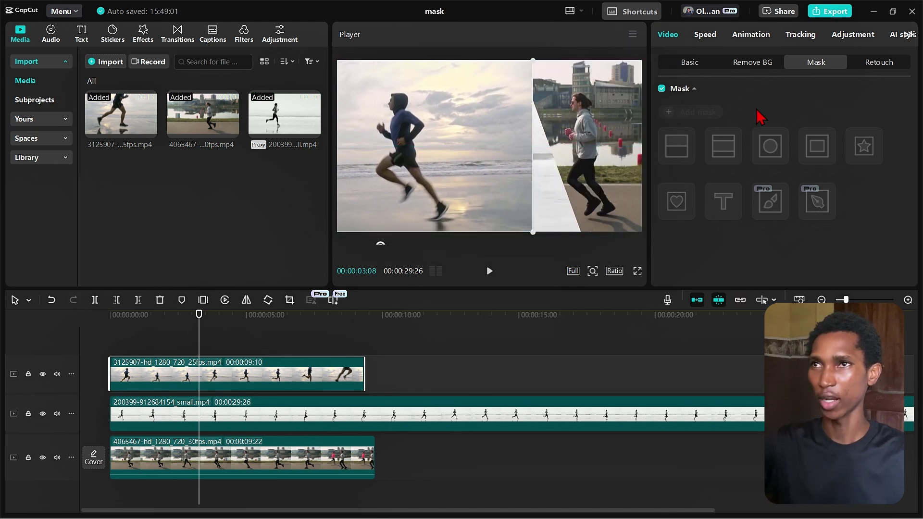
left_click(671, 115)
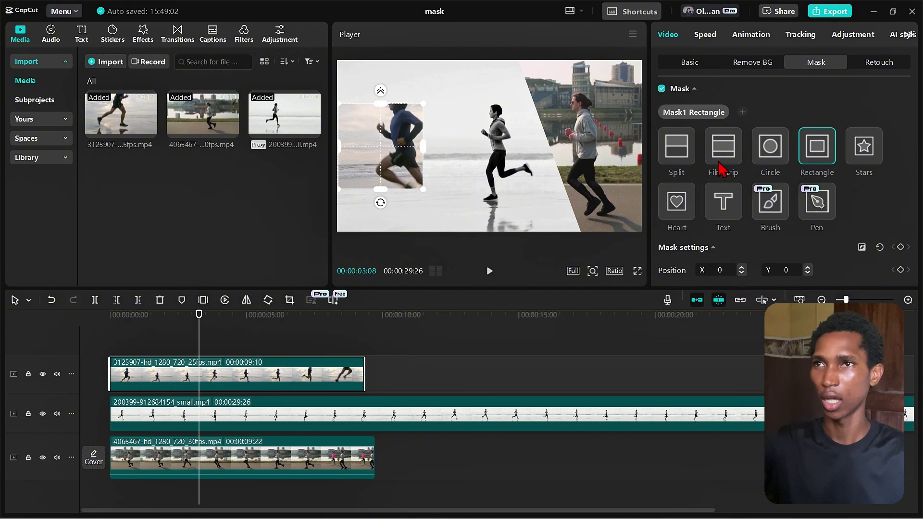
left_click(677, 154)
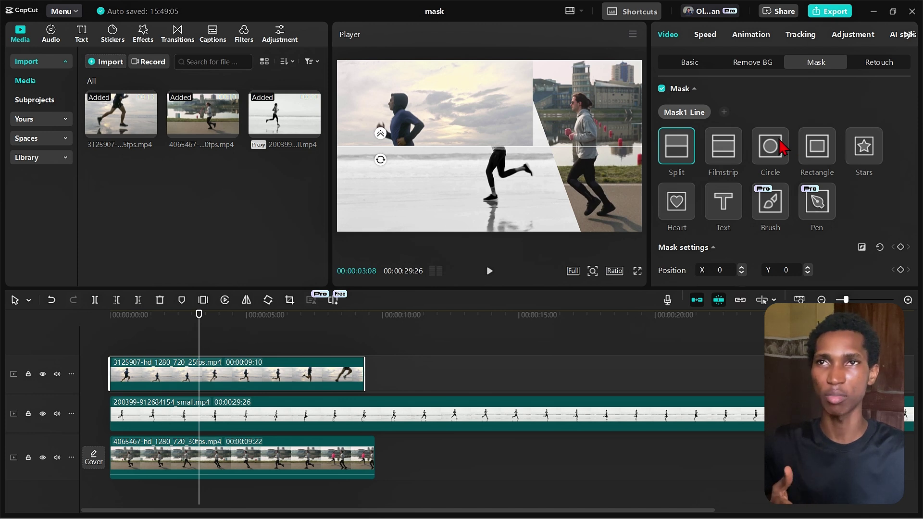
left_click_drag(380, 159, 451, 149)
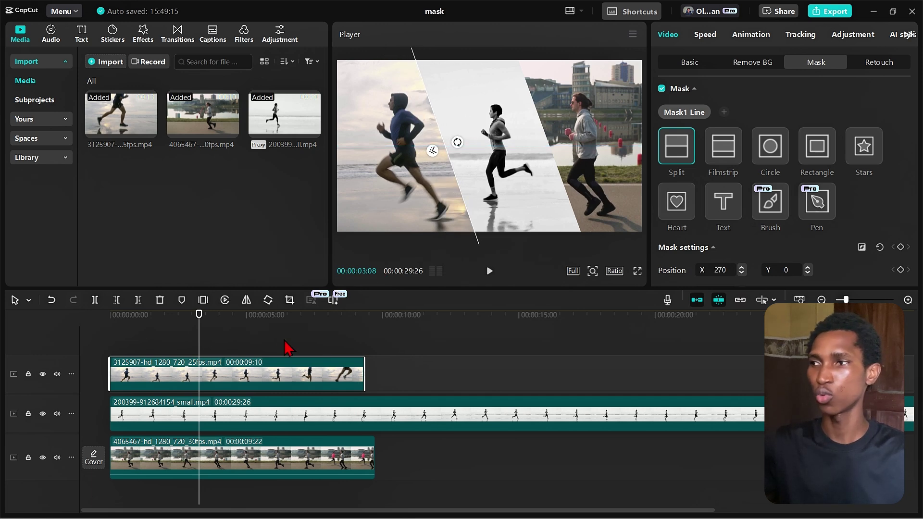
Set the playback speed of the 3125907 clip to 0.50x.
left_click_drag(287, 347, 186, 338)
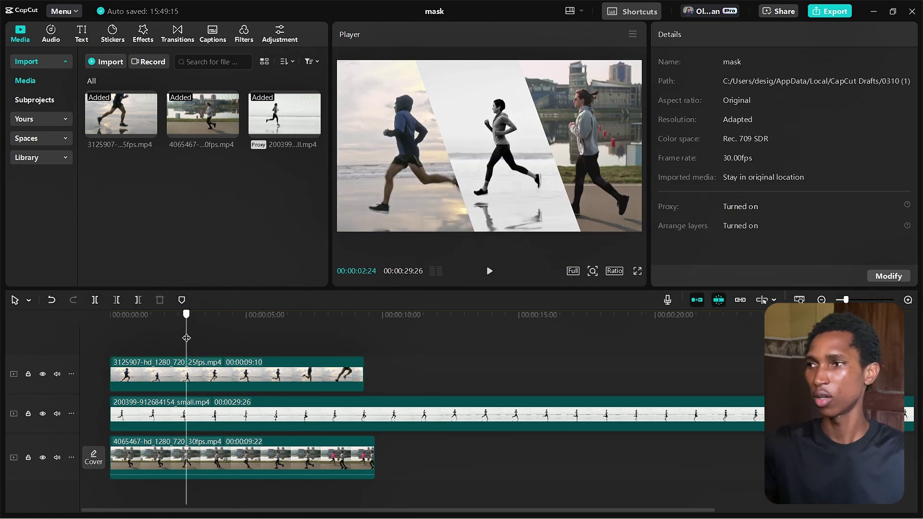
left_click(194, 377)
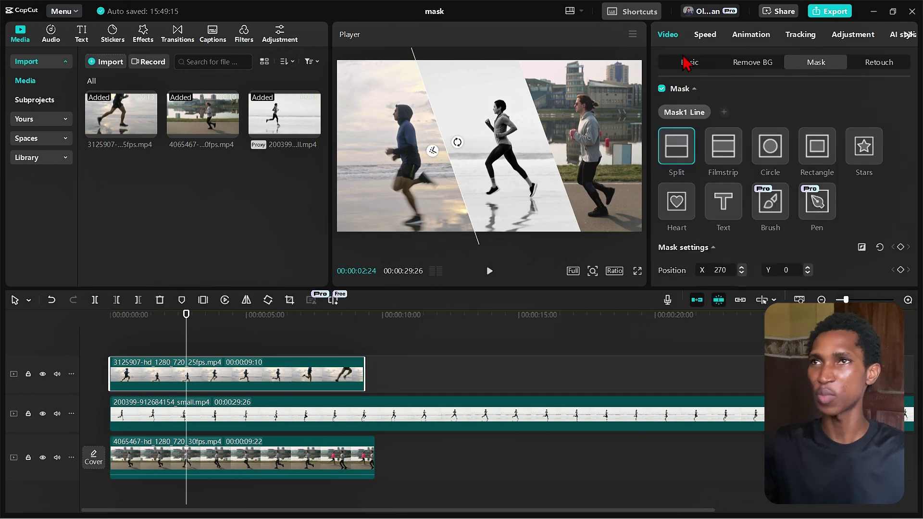
left_click(705, 35)
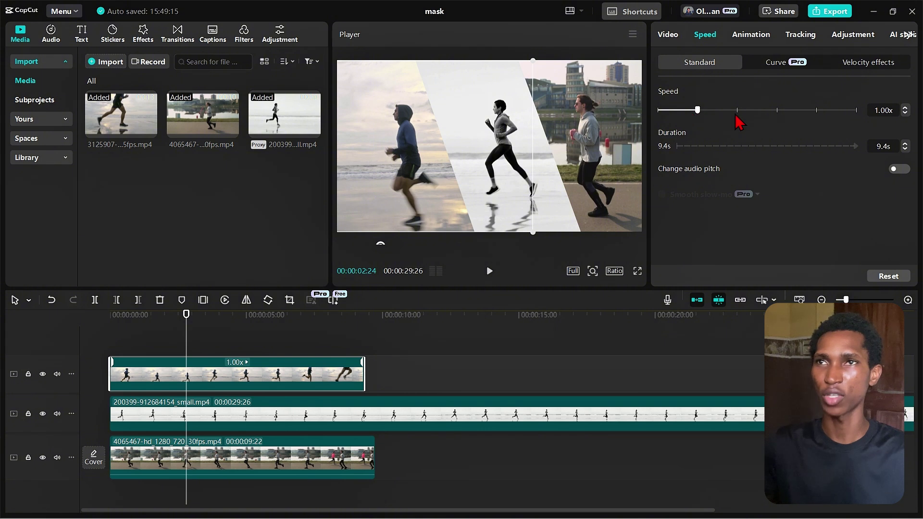
left_click(881, 111)
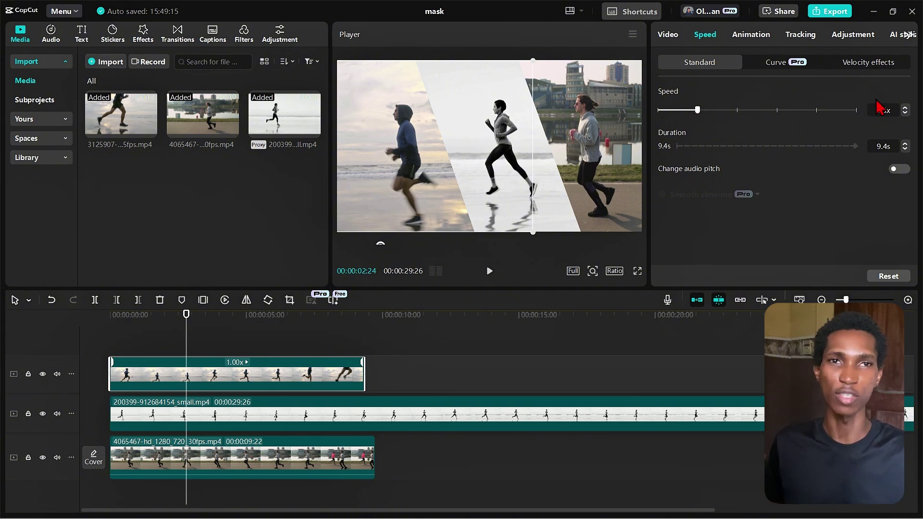
key("Return")
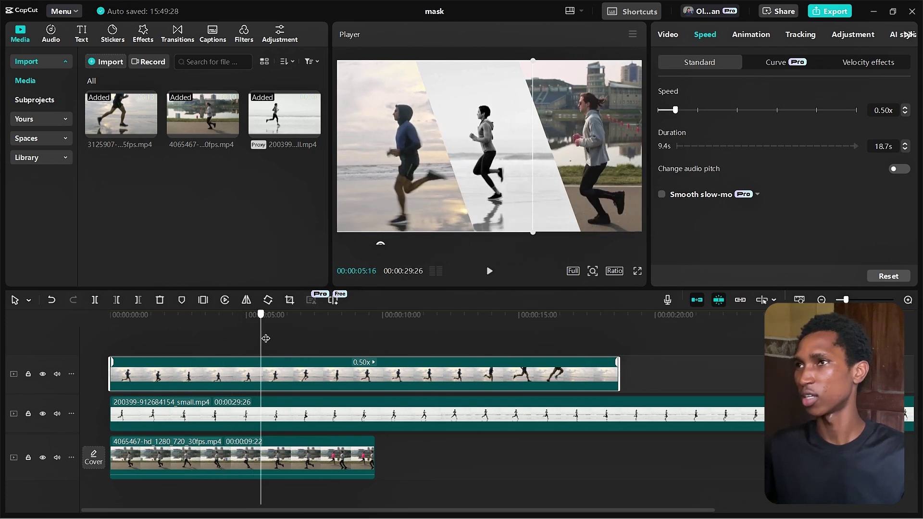
Trim the beginning of the 3125907 clip at 00:00:05:07 and move the clip back to the timeline's start.
left_click_drag(266, 339, 253, 345)
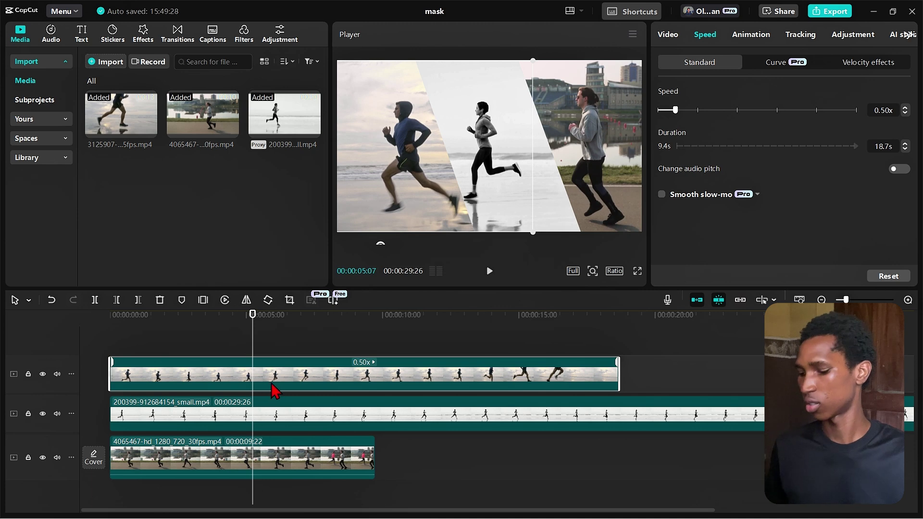
key("q")
left_click_drag(289, 385, 135, 385)
Trim the ends of all three stacked clips at 00:00:04:26.
left_click_drag(139, 335, 242, 350)
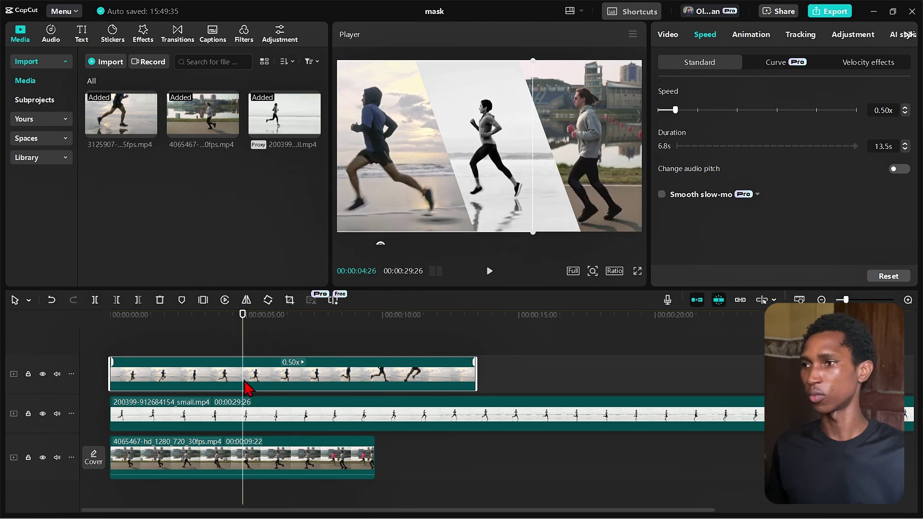
left_click(249, 414, "ctrl")
left_click(253, 464, "ctrl")
key("w")
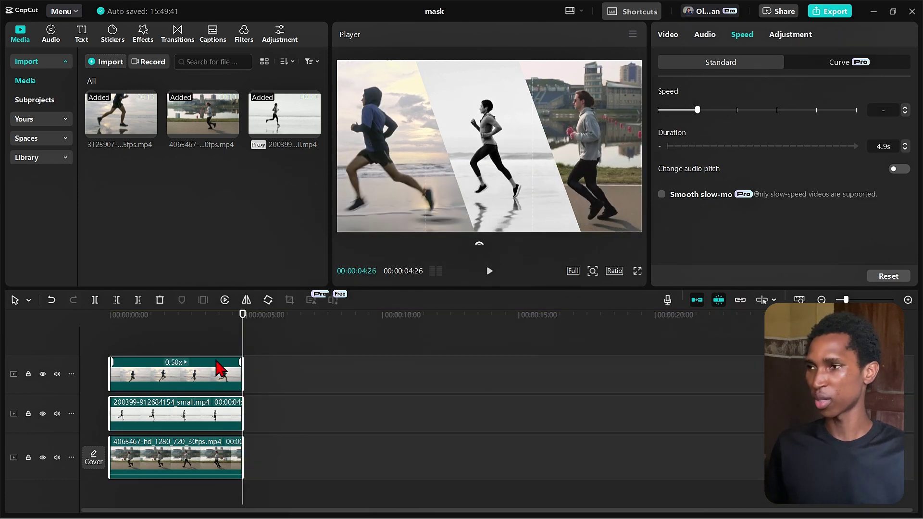
Soften the 3125907 clip's Split mask edge with a feather of about 55.
left_click_drag(214, 337, 65, 339)
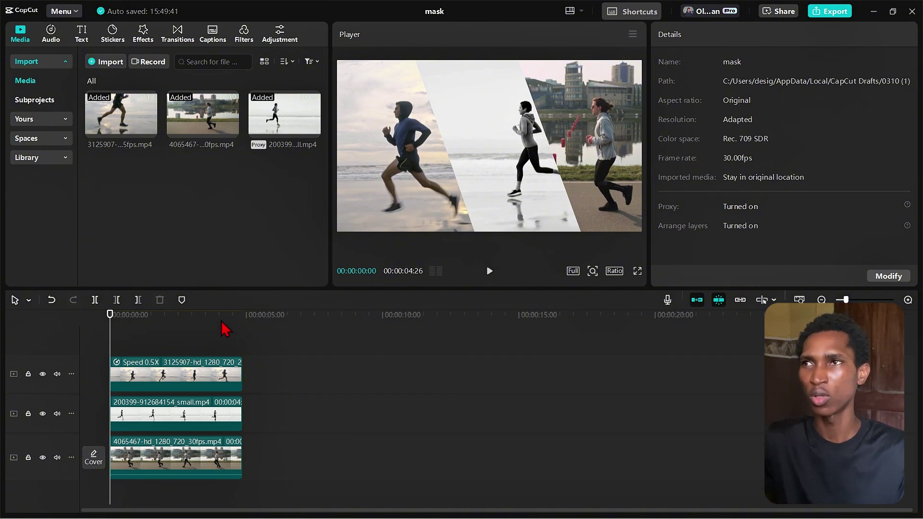
left_click_drag(168, 344, 209, 343)
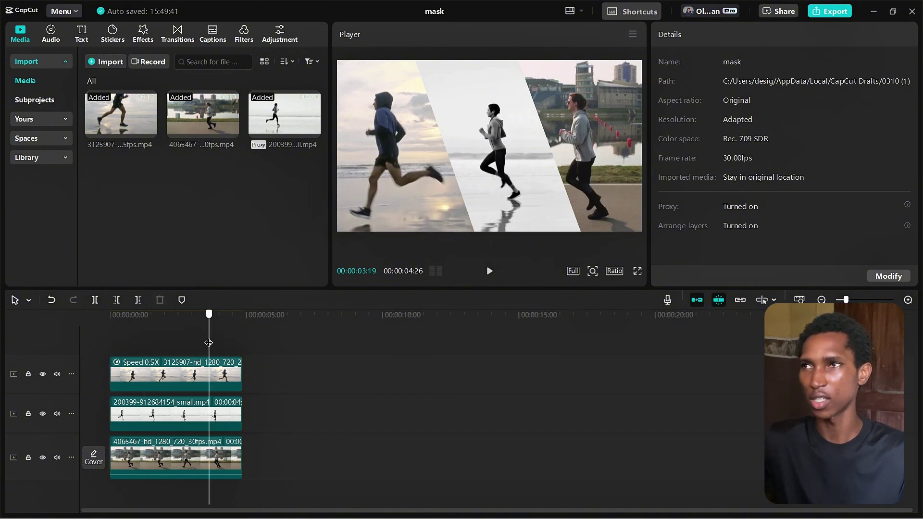
left_click(208, 393)
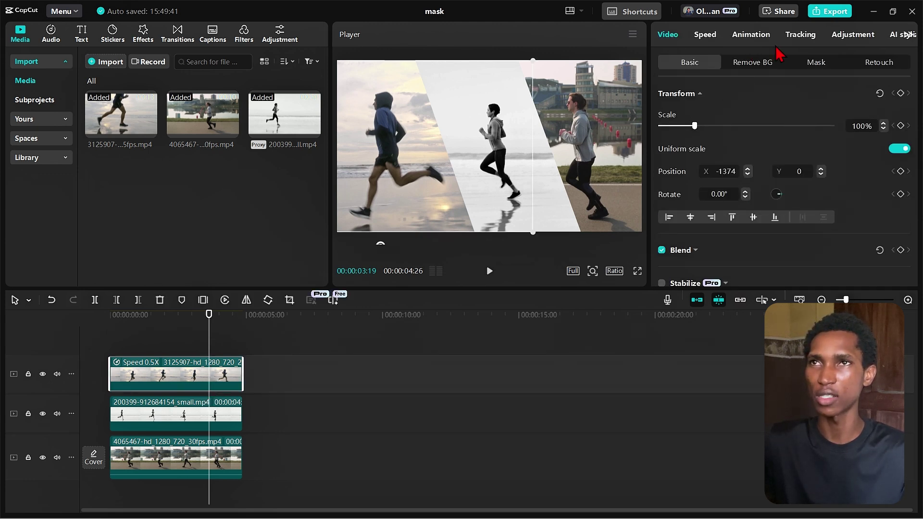
left_click(816, 62)
scroll(771, 144, "down", 2)
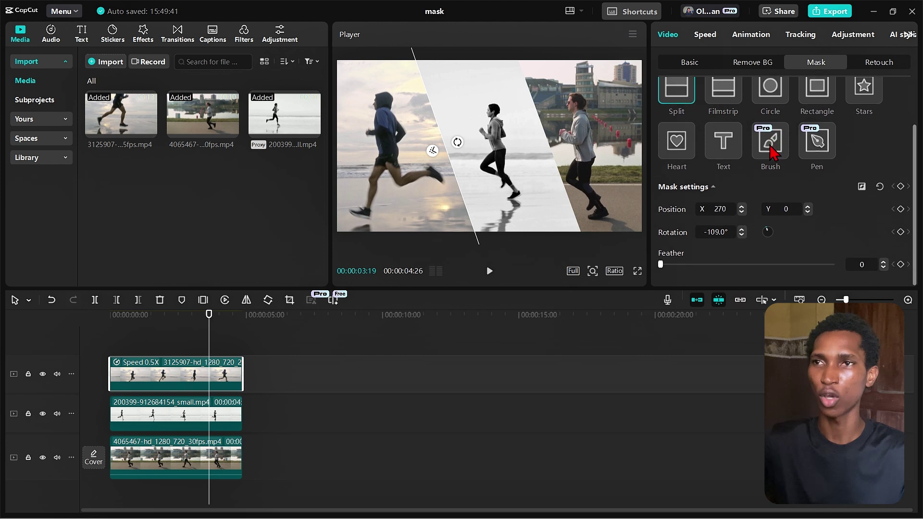
left_click_drag(661, 265, 756, 268)
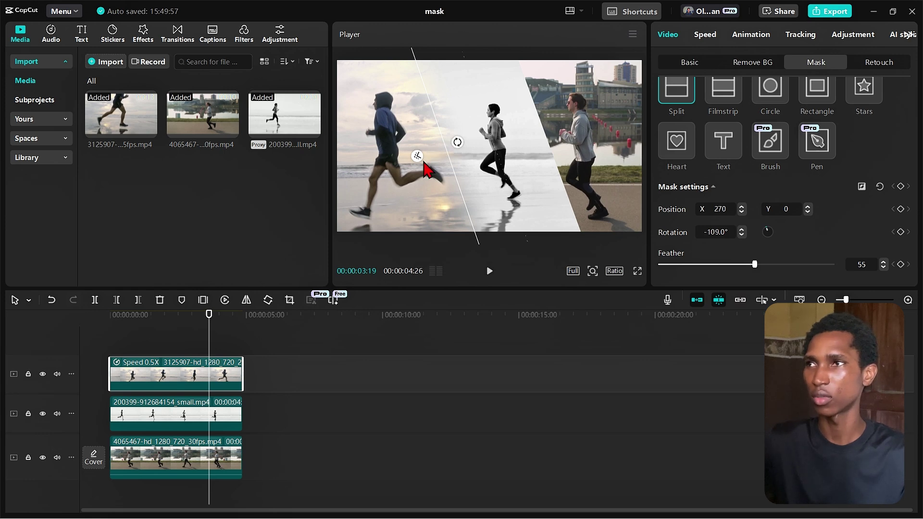
Shift the 200399 picture left to about X -231 and reposition its Split mask to about X 454, Y 0.
left_click(176, 335)
left_click_drag(175, 335, 147, 336)
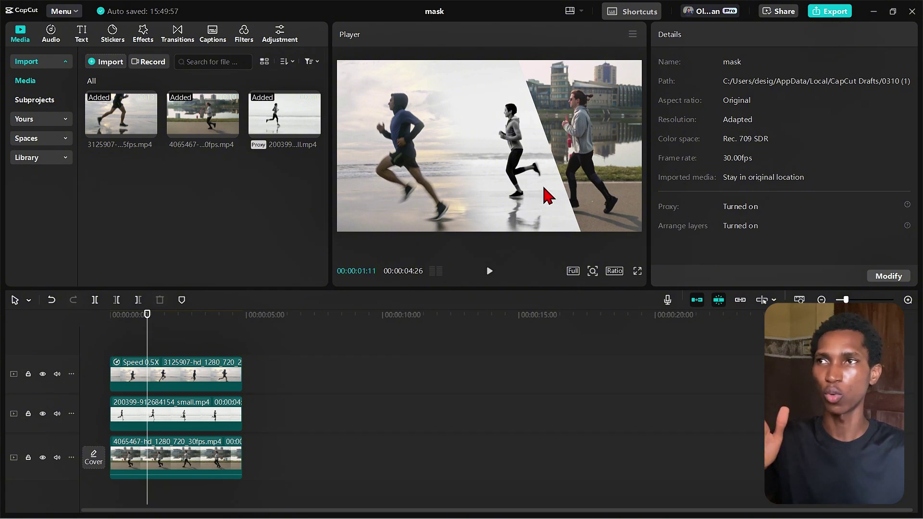
left_click(187, 415)
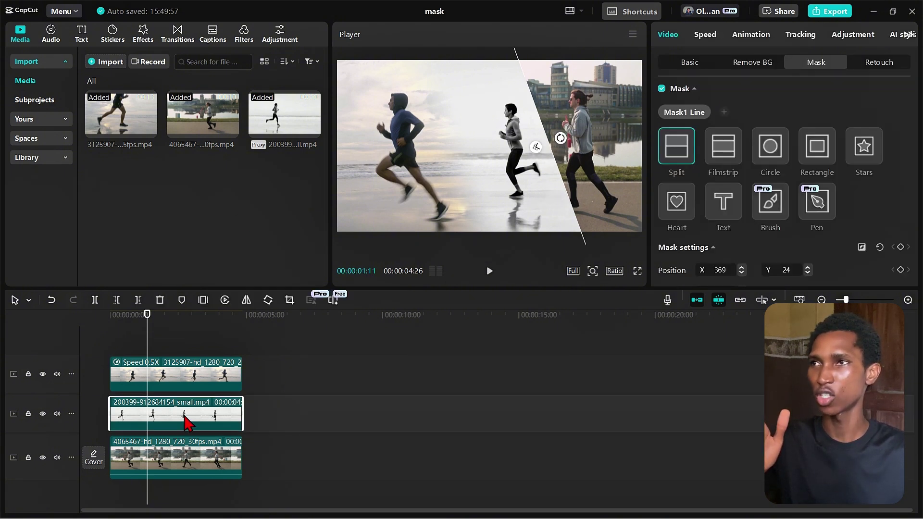
left_click_drag(553, 158, 568, 161)
left_click(696, 64)
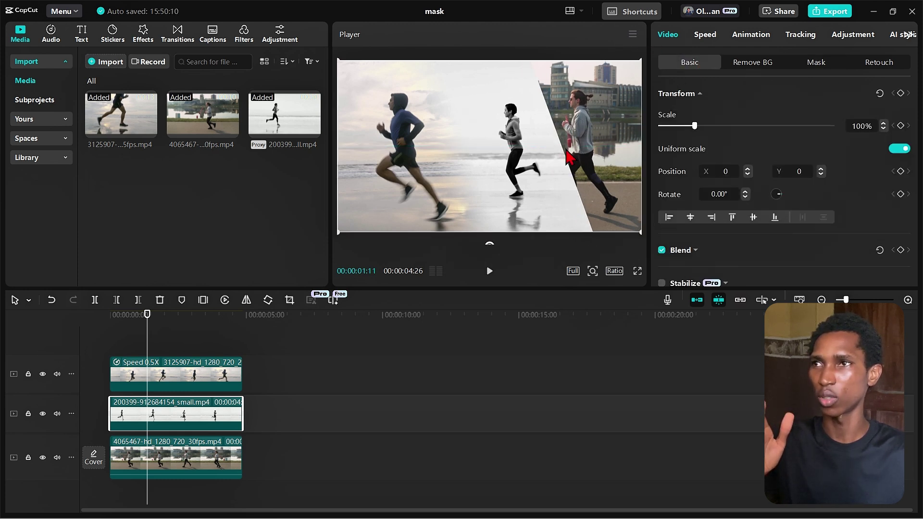
left_click_drag(531, 193, 523, 192)
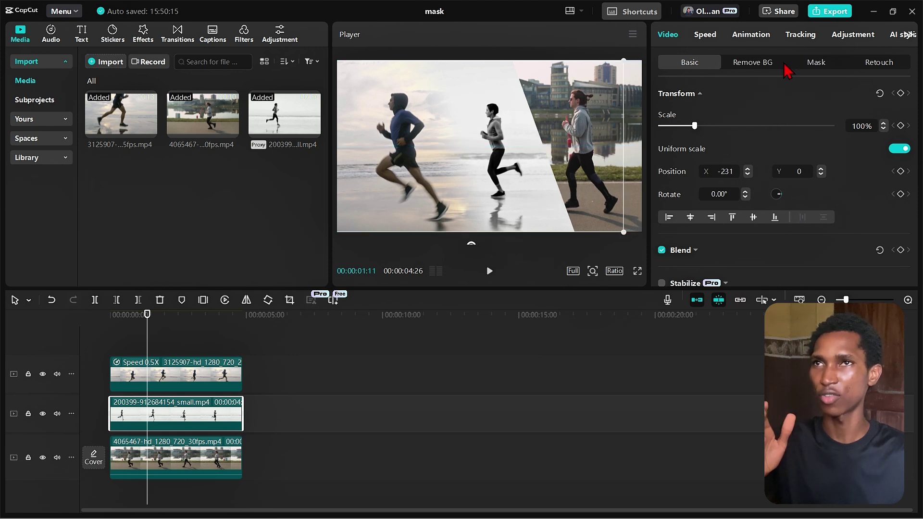
Set the feather of the 200399 clip's Split mask to 30 and widen the soft edge slightly in the preview.
left_click(832, 68)
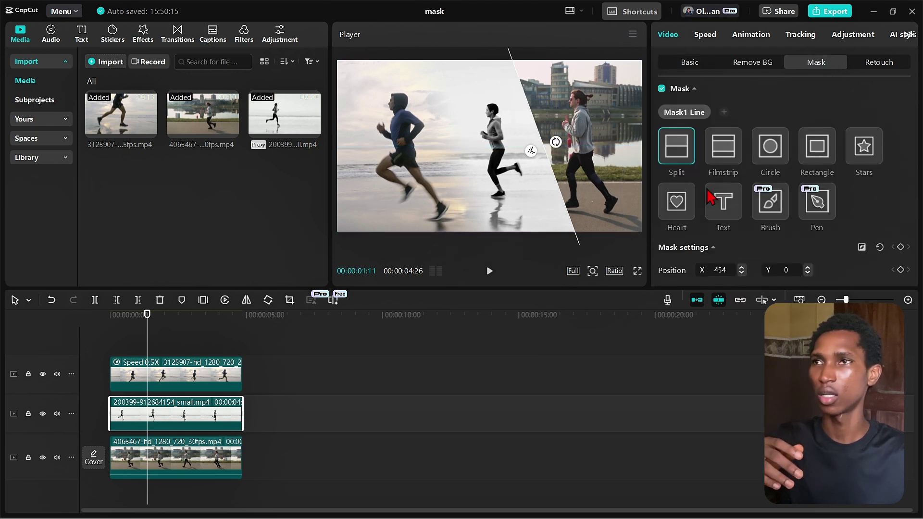
scroll(846, 240, "down", 2)
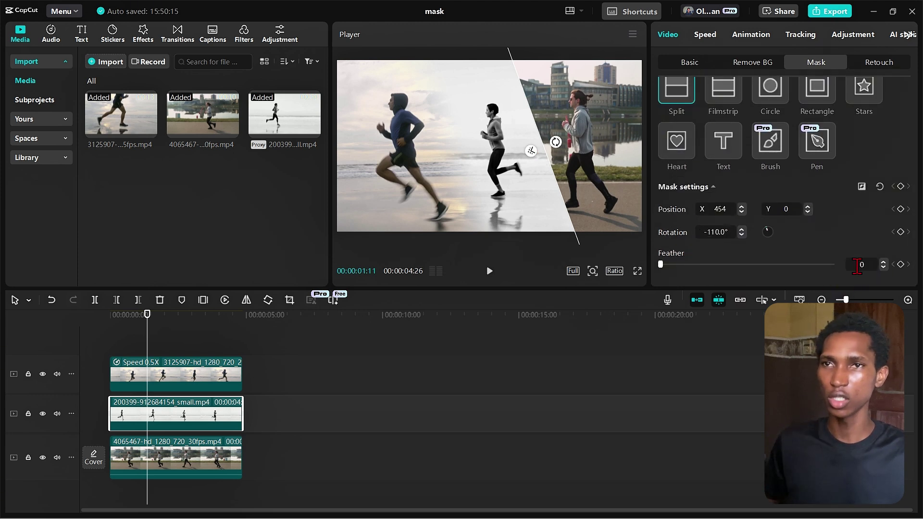
left_click(858, 265)
type("30")
key("Return")
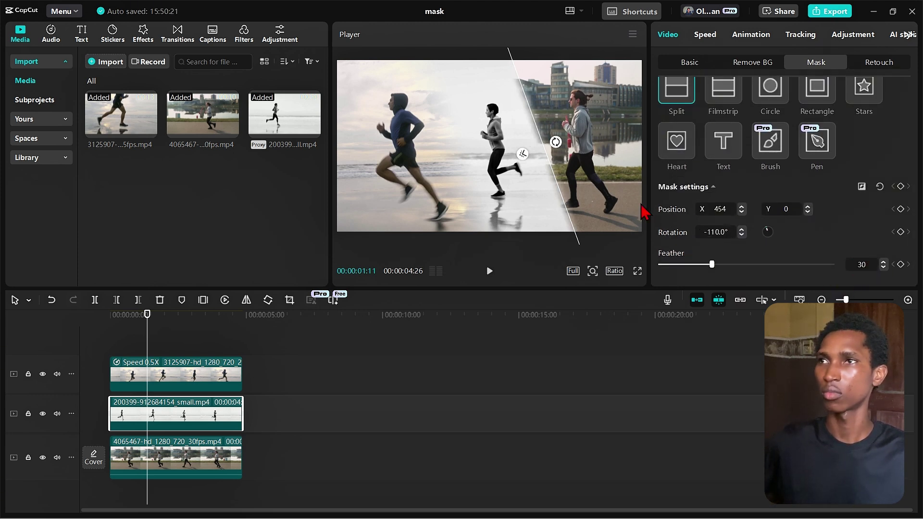
left_click_drag(519, 159, 513, 162)
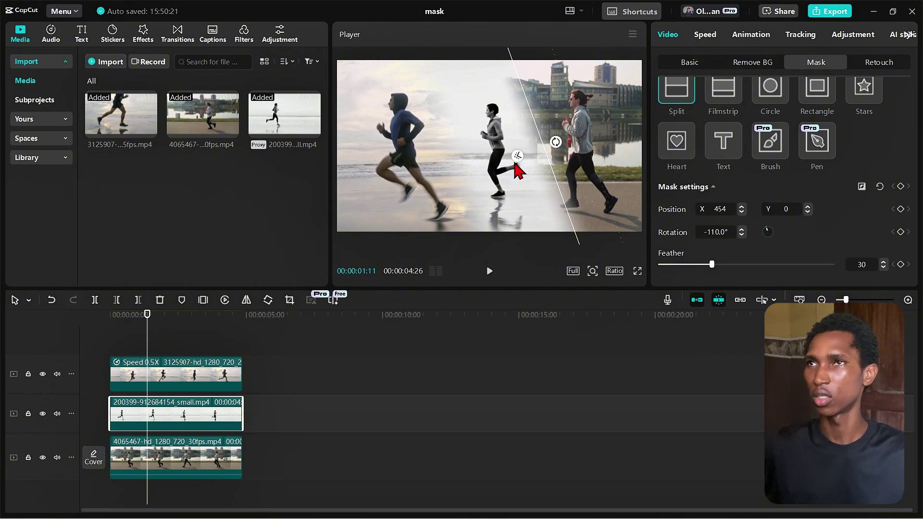
left_click(705, 63)
left_click_drag(161, 347, 178, 319)
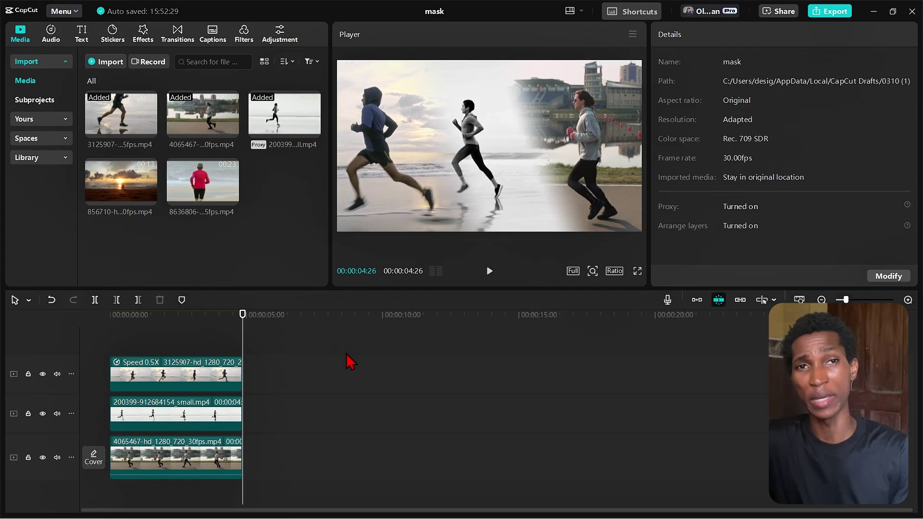
left_click(162, 328)
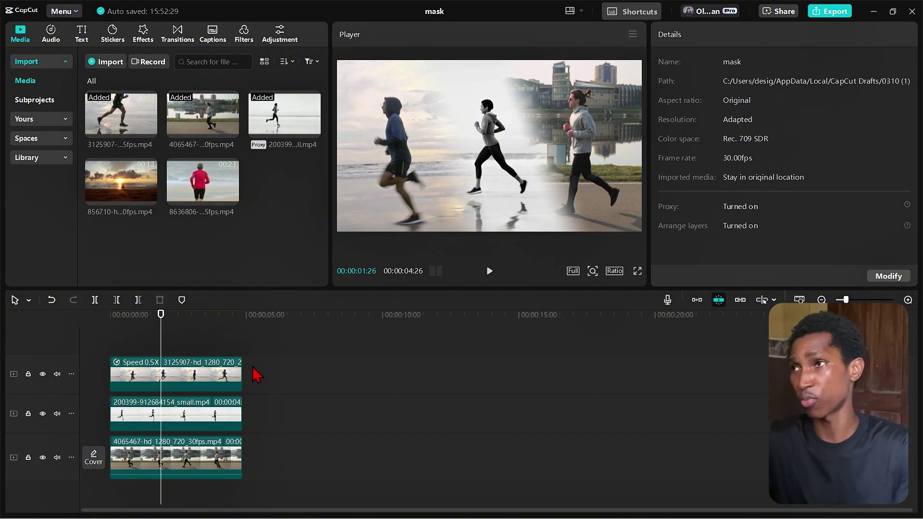
Add the 8636806 clip after the stacked clips, trim its beginning at 00:00:16:07, and move it back leaving a gap.
left_click_drag(203, 183, 284, 419)
left_click_drag(283, 335, 552, 351)
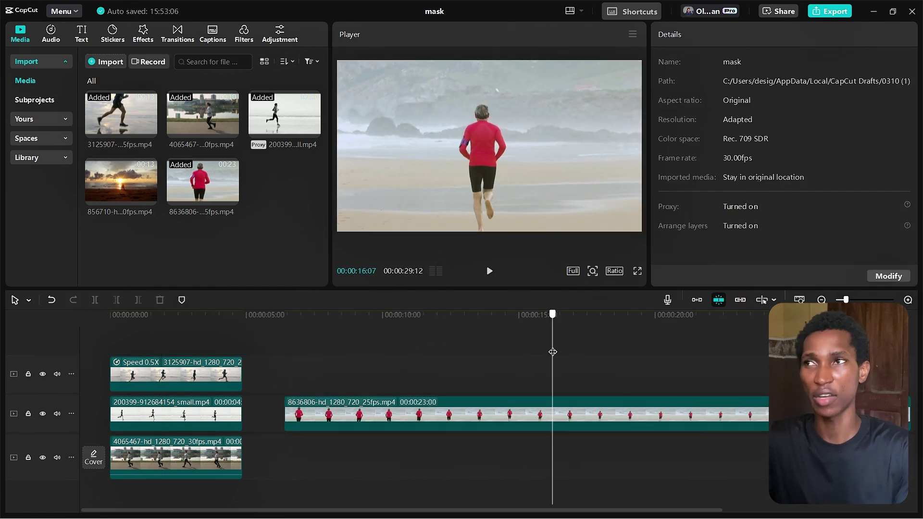
left_click(558, 417)
key("q")
left_click_drag(577, 412, 323, 416)
left_click(305, 370)
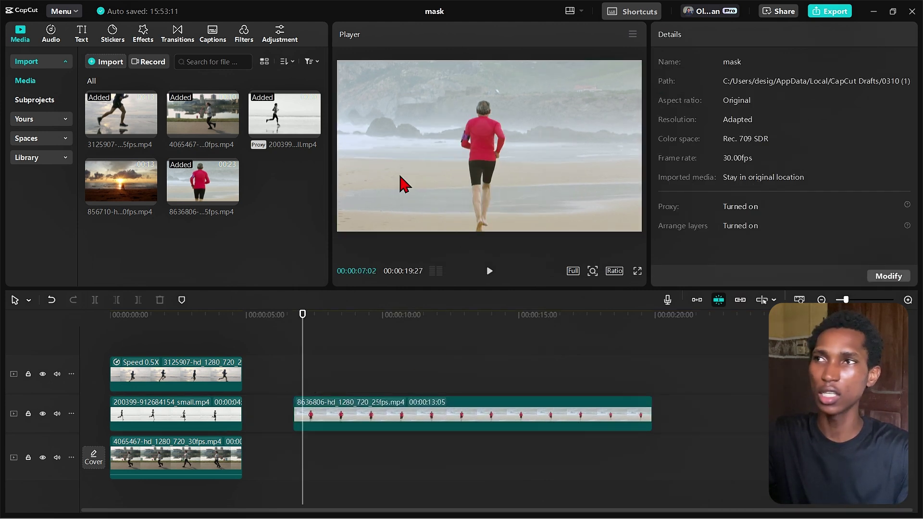
Preview the 856710 sunset clip and place it beneath the 8636806 clip, aligned with its start.
left_click(122, 189)
key("space")
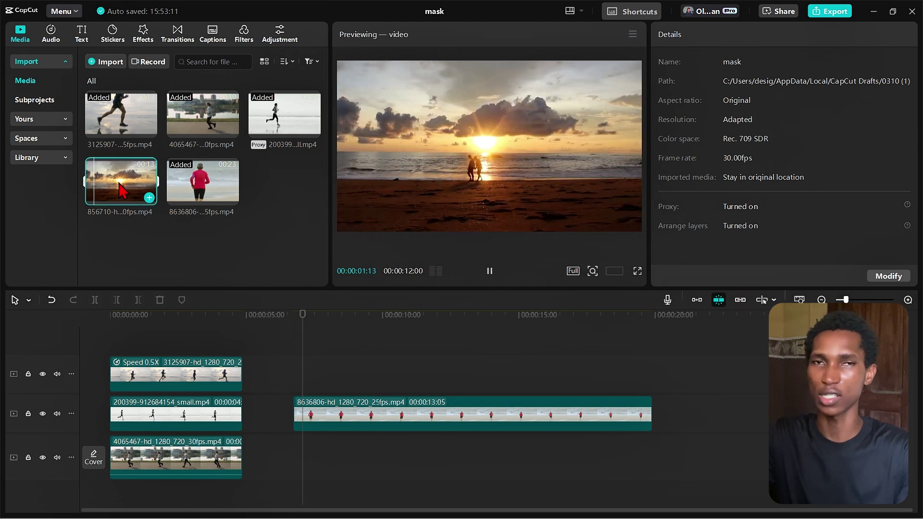
left_click(330, 327)
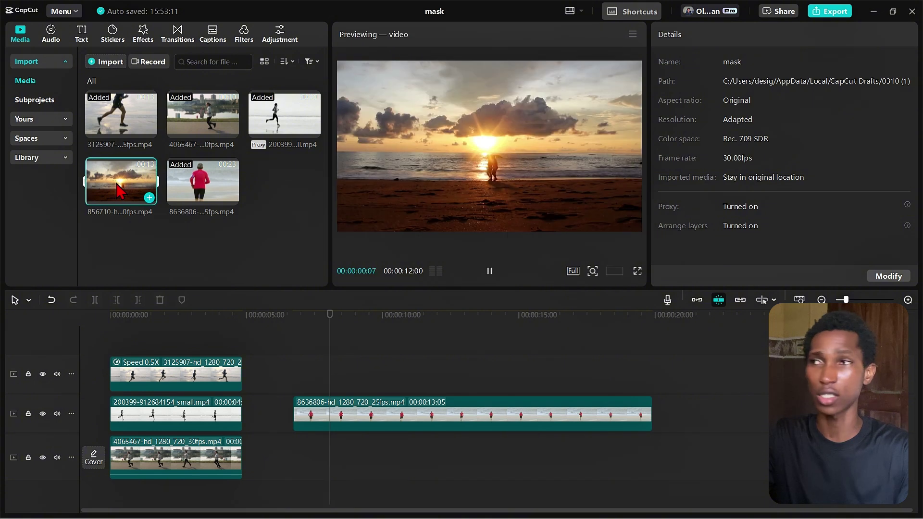
left_click_drag(161, 295, 296, 447)
left_click(318, 378)
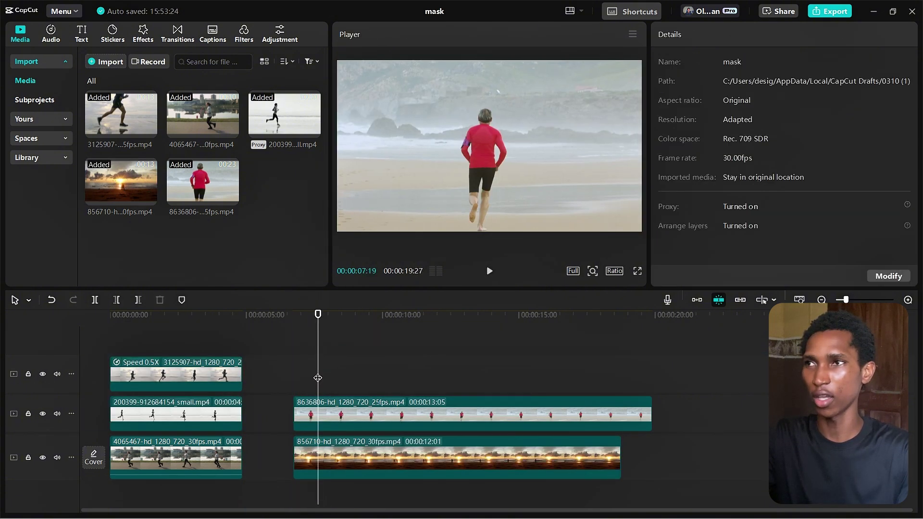
Try Rectangle, Filmstrip, Circle and Stars masks on the 8636806 clip, stretching the rectangle taller around the runner.
left_click(370, 419)
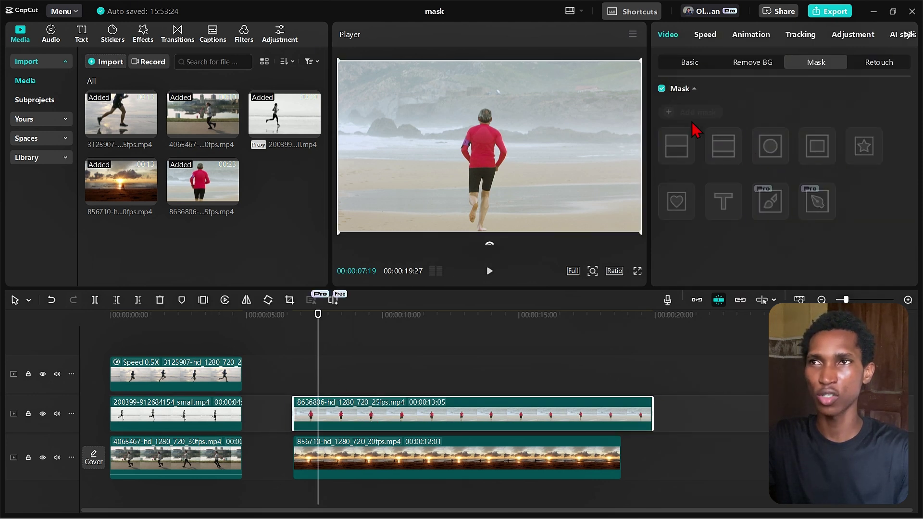
left_click(675, 114)
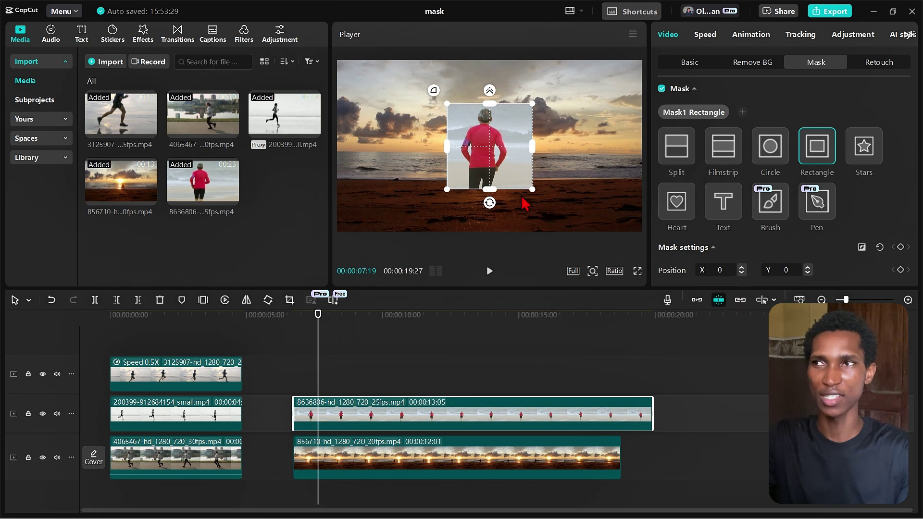
left_click_drag(489, 189, 490, 213)
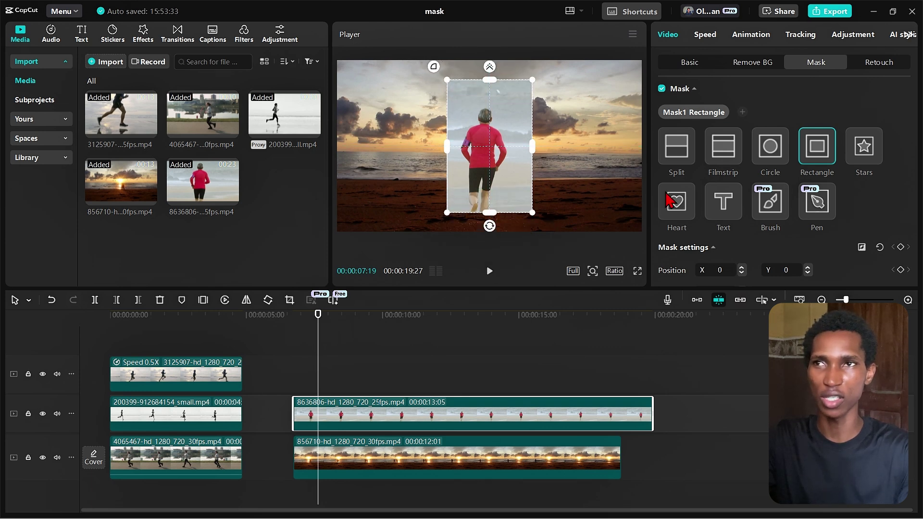
left_click(733, 150)
left_click(767, 149)
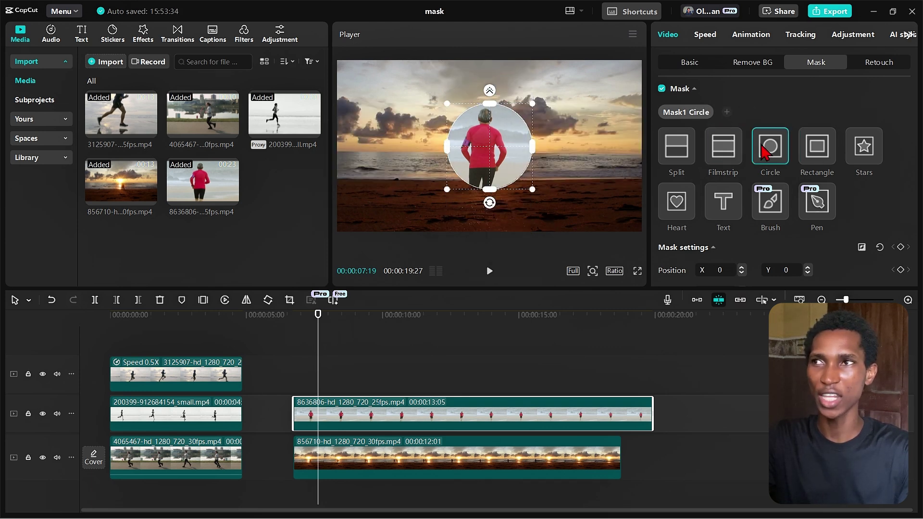
left_click(860, 148)
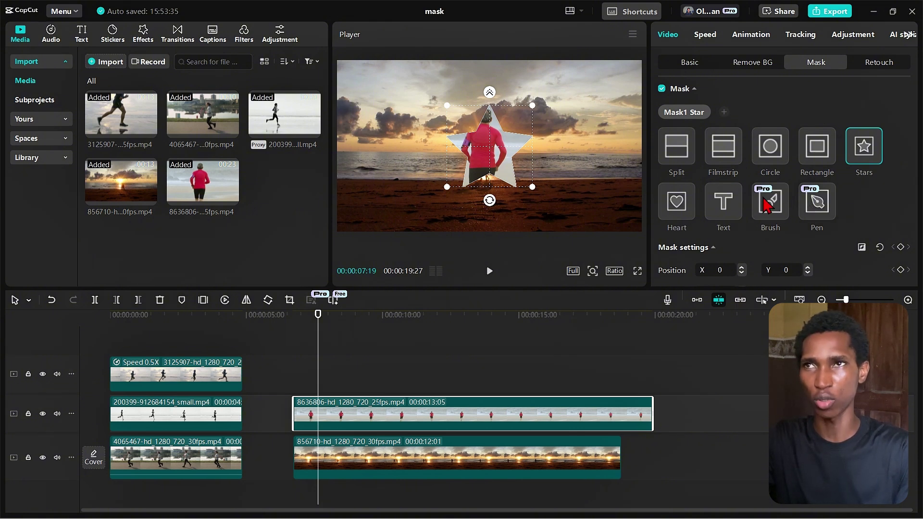
left_click(753, 65)
left_click(815, 63)
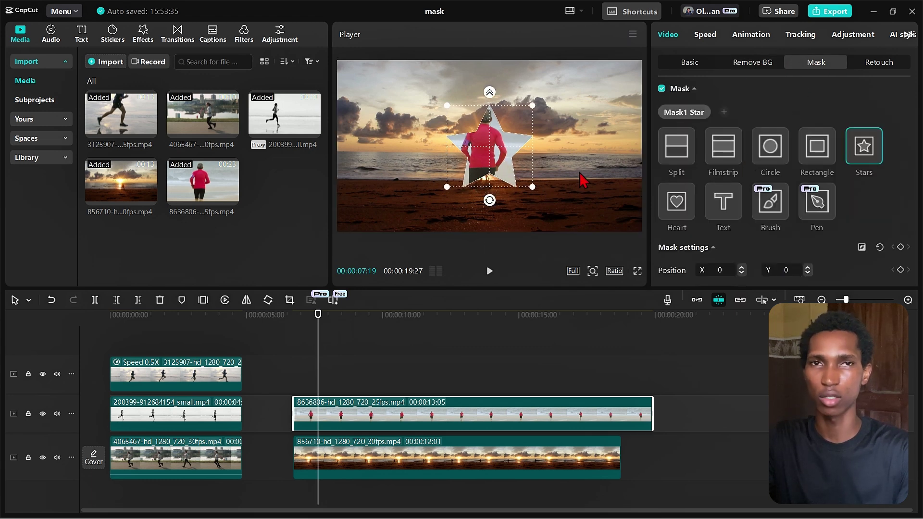
Apply a Brush mask with brush size 36 to the 8636806 clip and paint over the runner in red.
left_click(770, 202)
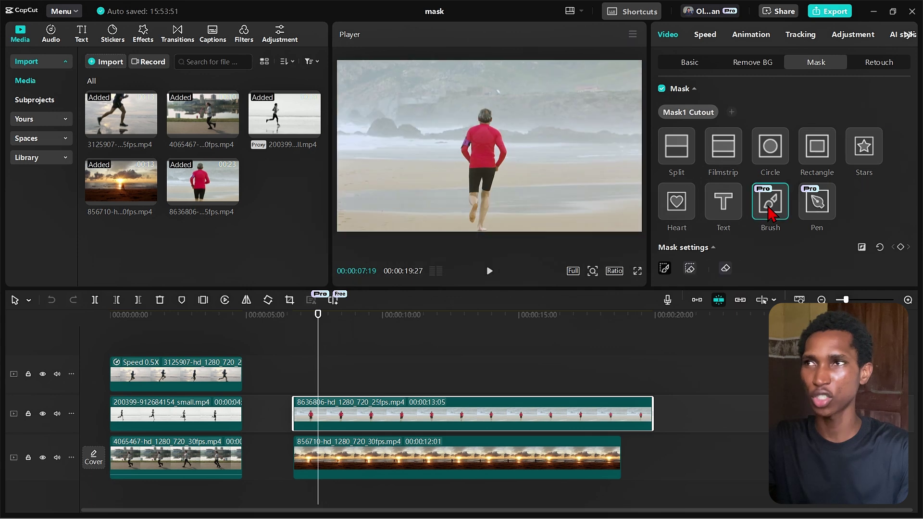
scroll(711, 221, "down", 3)
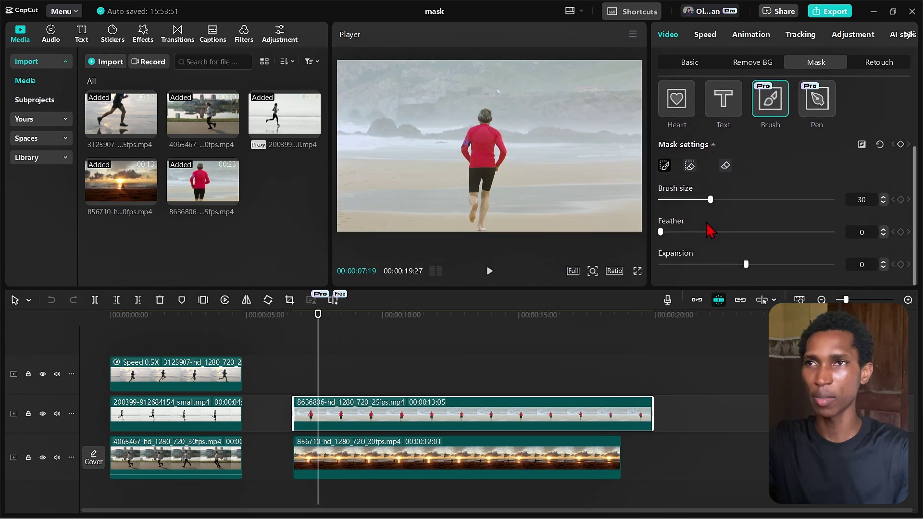
left_click_drag(712, 200, 721, 200)
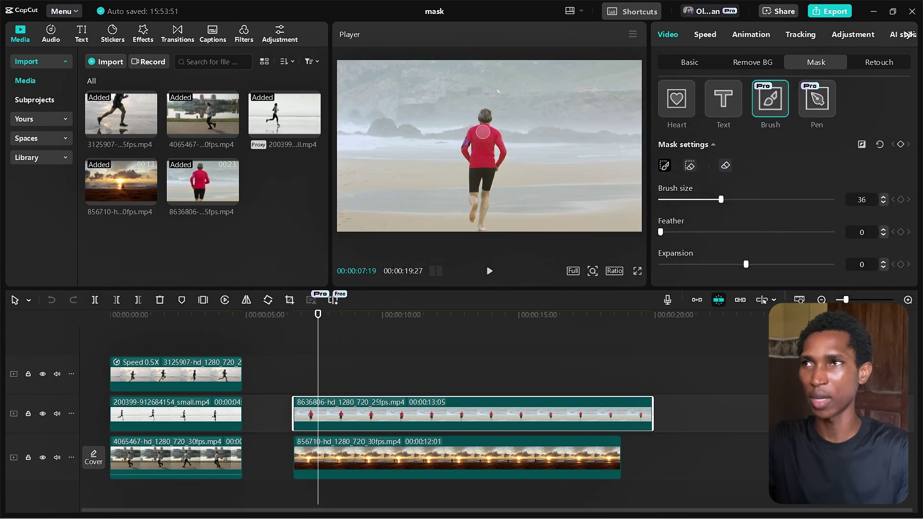
mouse_move(484, 116)
left_mouse_down()
mouse_move(481, 176)
mouse_move(486, 144)
mouse_move(489, 166)
left_mouse_up()
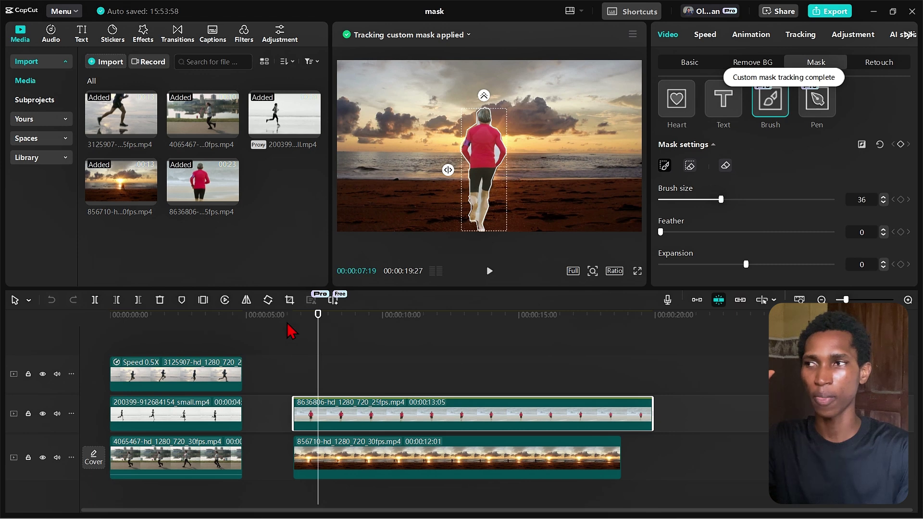
Check the runner's cutout along the timeline and trim the ends of the 8636806 and 856710 clips at 00:00:14:16.
left_click_drag(288, 329, 391, 328)
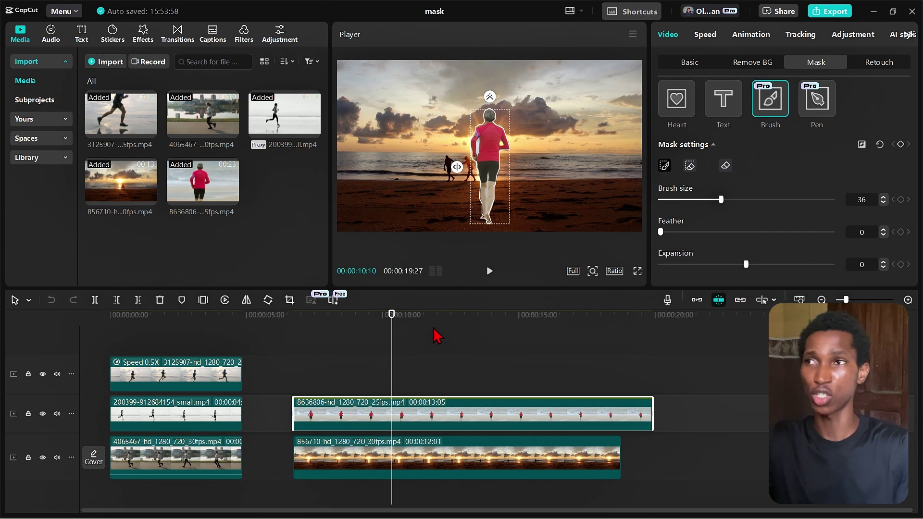
left_click_drag(436, 325, 506, 326)
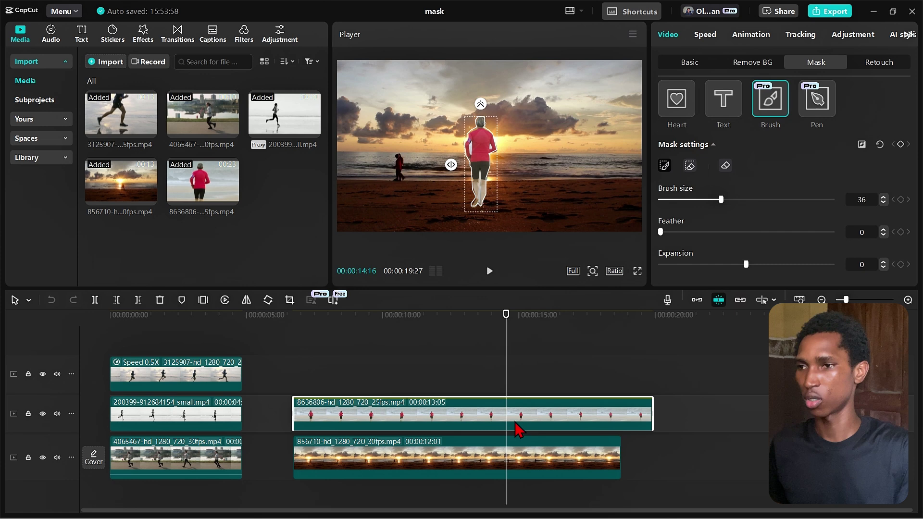
left_click(514, 459, "ctrl")
key("w")
Duplicate the Brush-masked 8636806 clip onto the track above, aligned with the original's start.
left_click(454, 410)
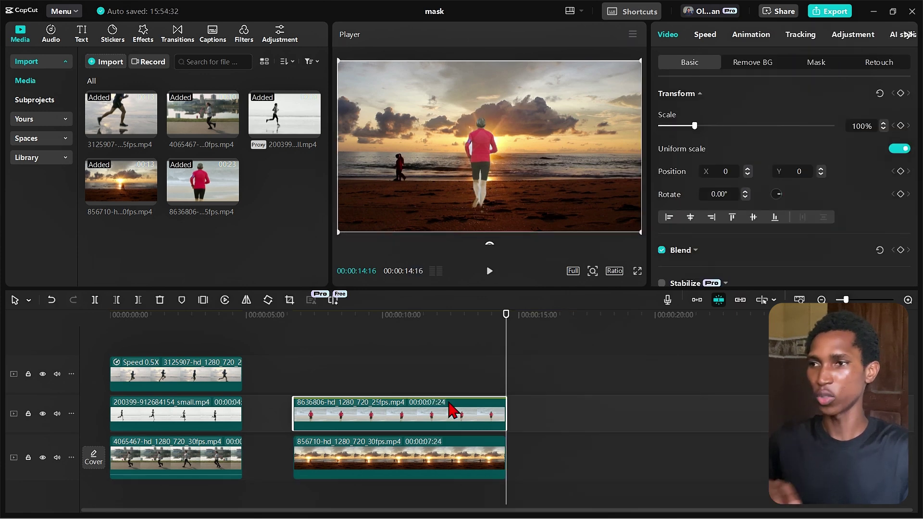
left_click(815, 64)
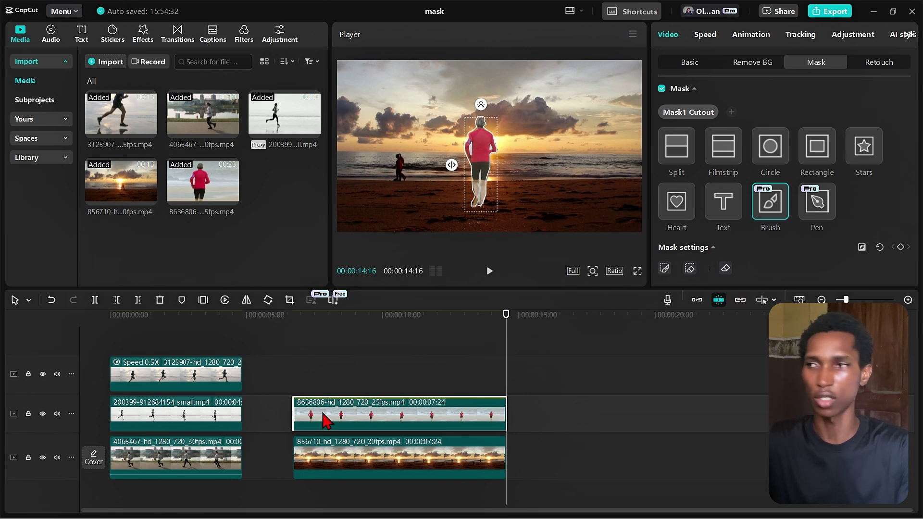
left_click(308, 355)
left_click(335, 412)
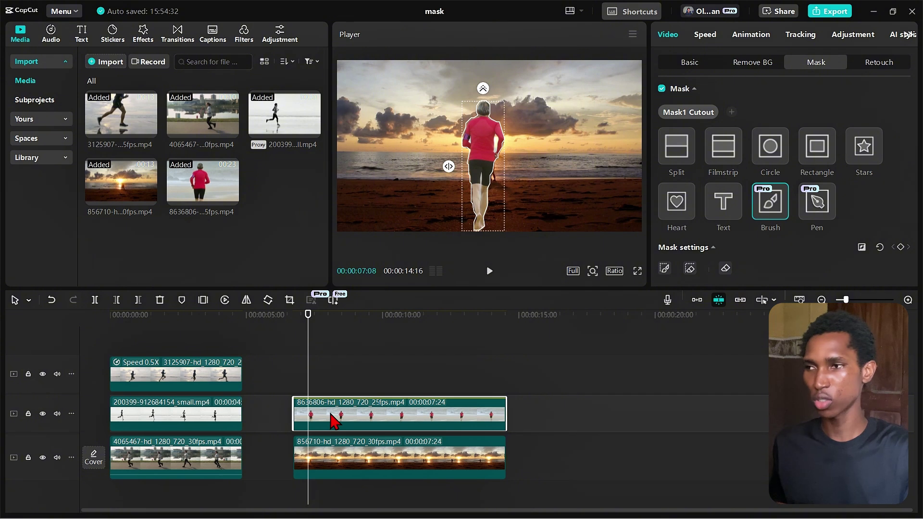
left_click_drag(331, 415, 331, 376)
left_click(334, 413)
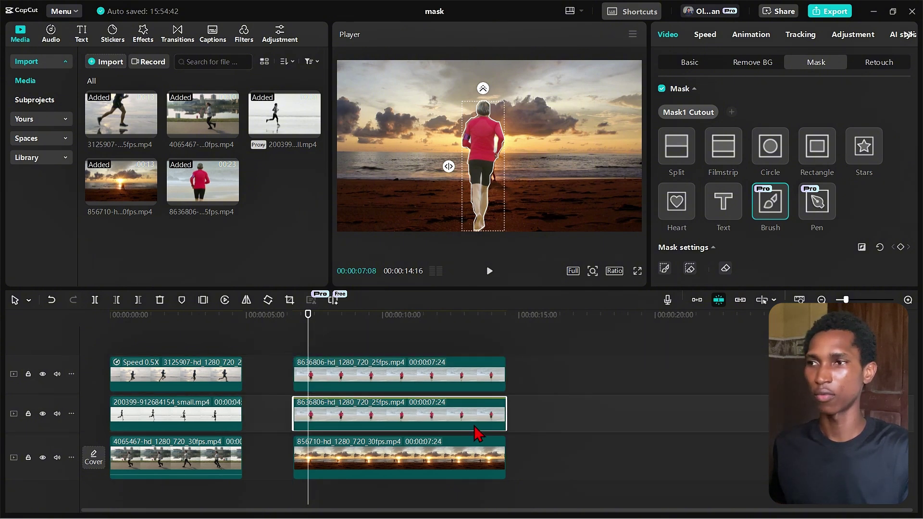
Trim the end of the lower 8636806 copy and the start of the 856710 clip at 00:00:08:01.
left_click_drag(327, 340, 330, 341)
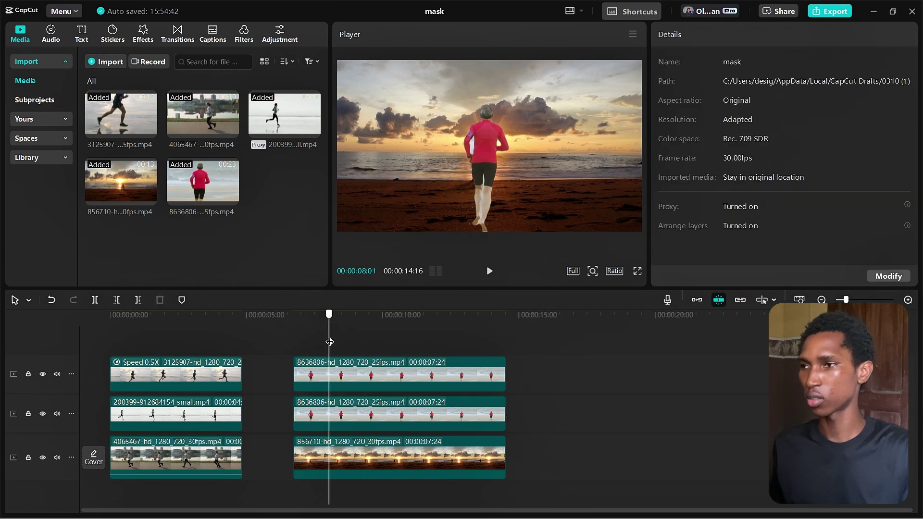
left_click(345, 421)
key("w")
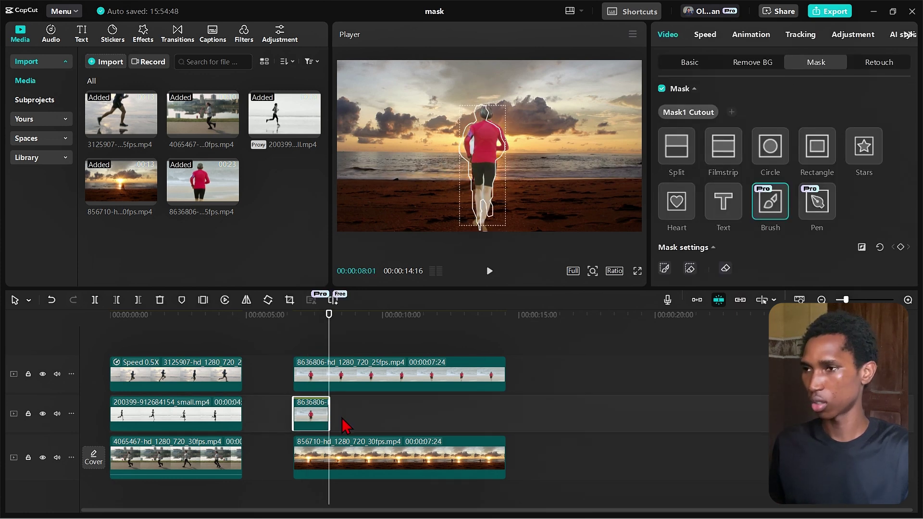
left_click(345, 456)
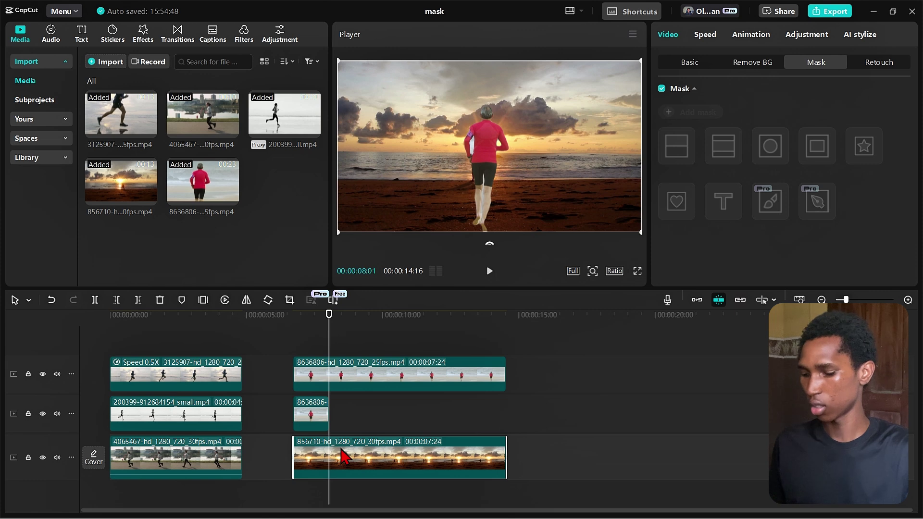
key("q")
Place the short 8636806 copy before the 856710 clip on the main track and lower the full-length cutout directly above them.
left_click_drag(310, 423, 337, 438)
left_click_drag(360, 385, 361, 418)
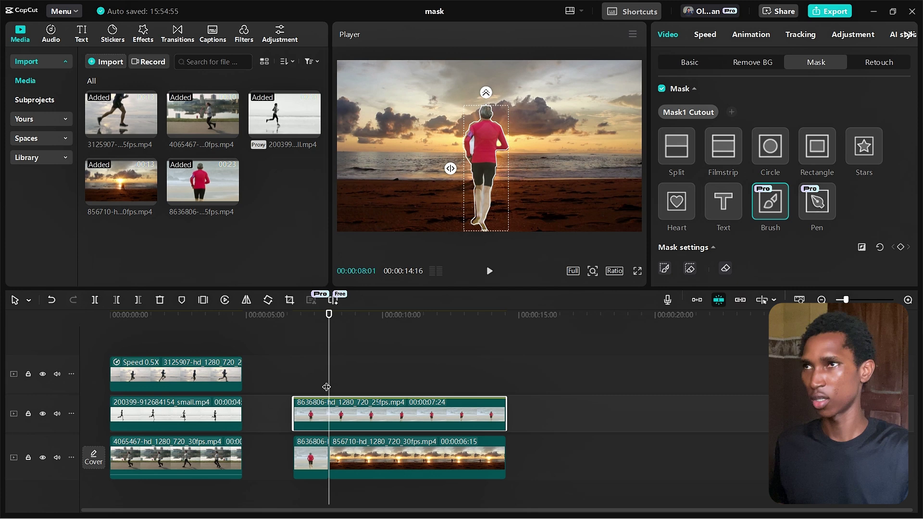
left_click(306, 369)
Remove the Brush cutout mask from the short 8636806 clip on the main track and check its original background.
left_click(313, 460)
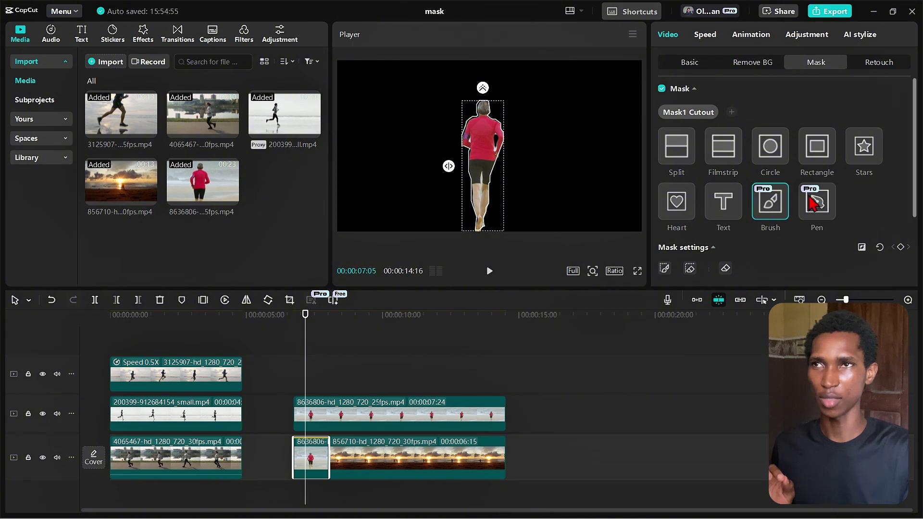
left_click(716, 107)
left_click(717, 107)
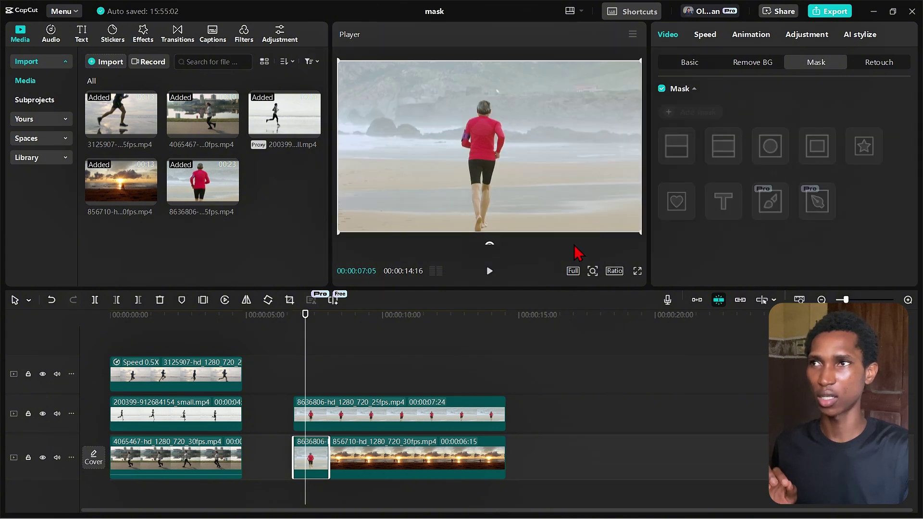
left_click(306, 358)
left_click_drag(306, 357, 311, 377)
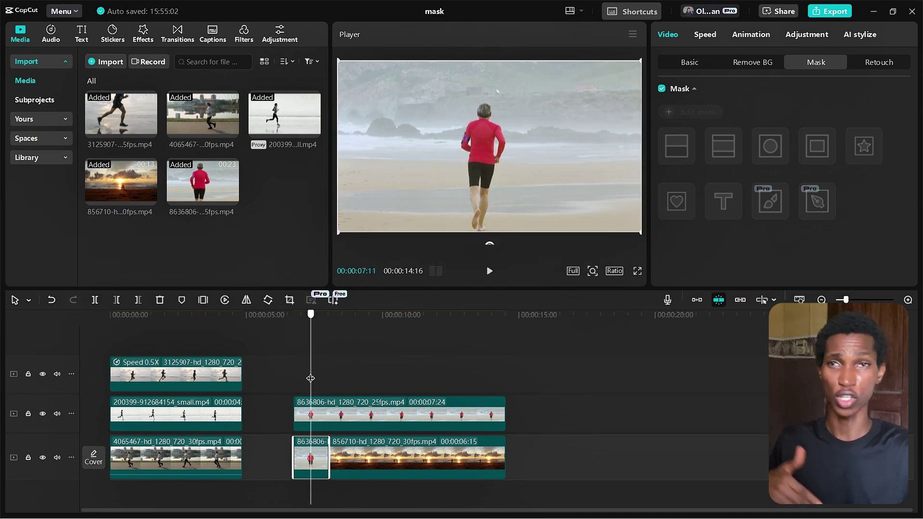
Try a Mix overlay transition between the short 8636806 clip and the 856710 clip.
left_click(184, 39)
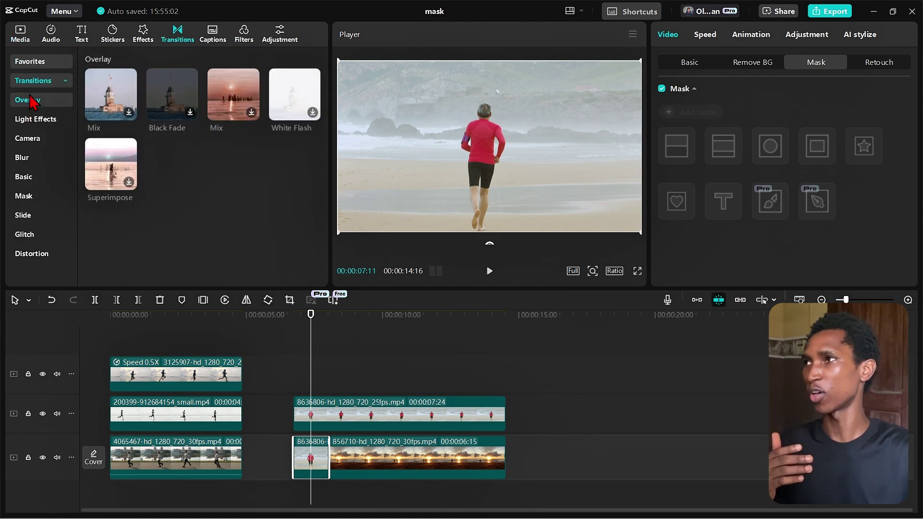
left_click_drag(85, 96, 335, 446)
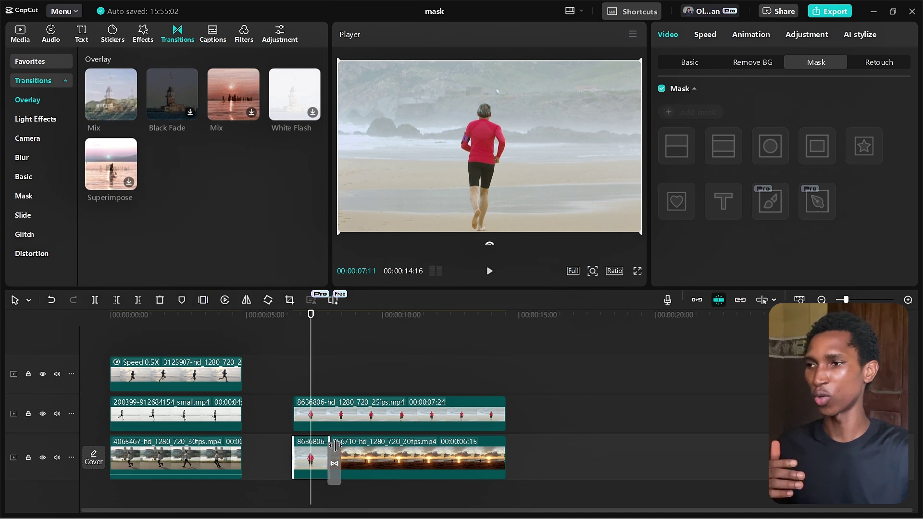
left_click_drag(311, 383, 335, 381)
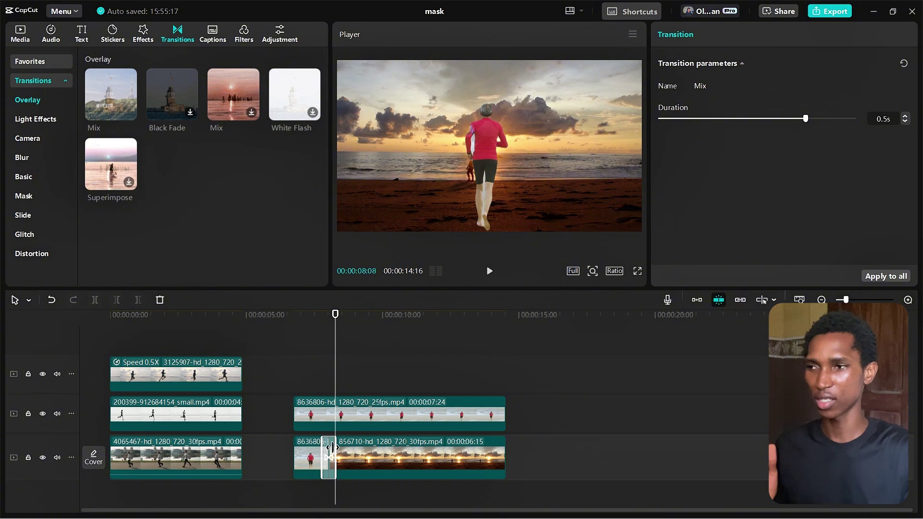
key("Delete")
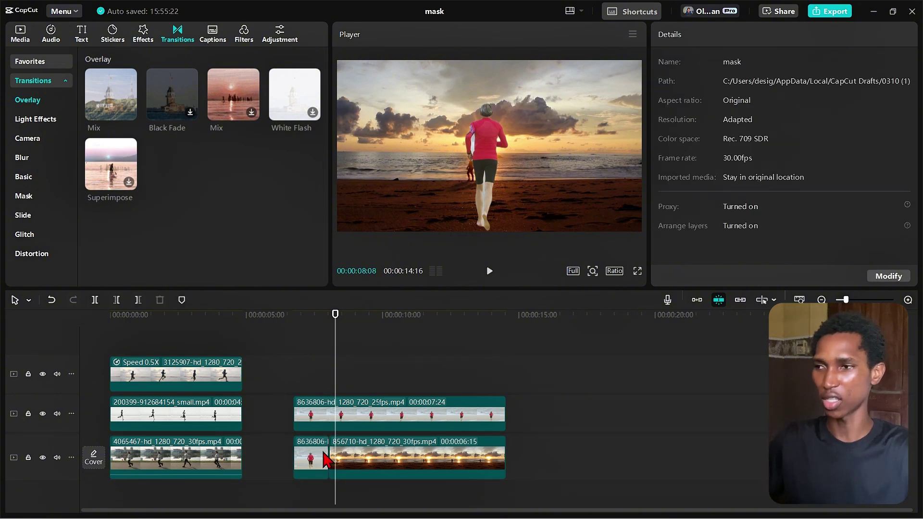
Extend the short 8636806 clip's end over the 856710 clip to 00:00:09:04 and return the playhead to the clip's start.
left_click_drag(325, 451, 359, 451)
left_click_drag(290, 370, 372, 372)
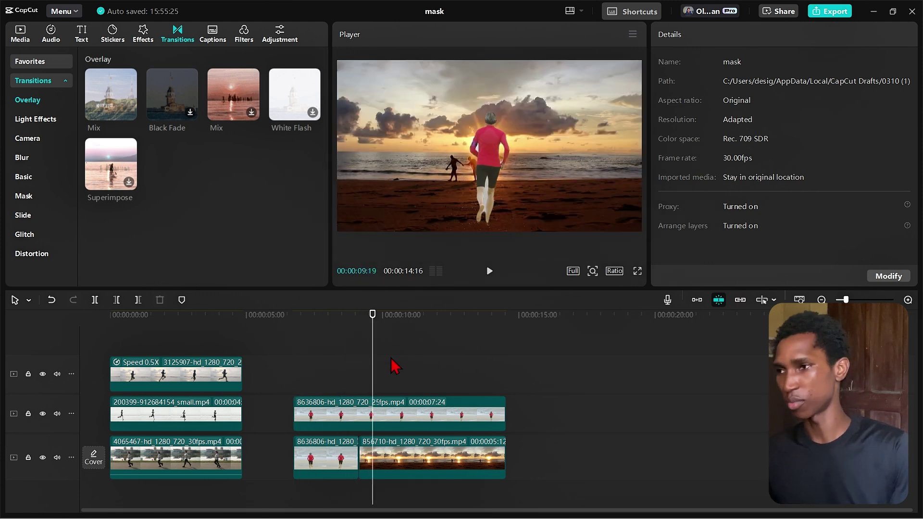
left_click_drag(310, 345, 292, 349)
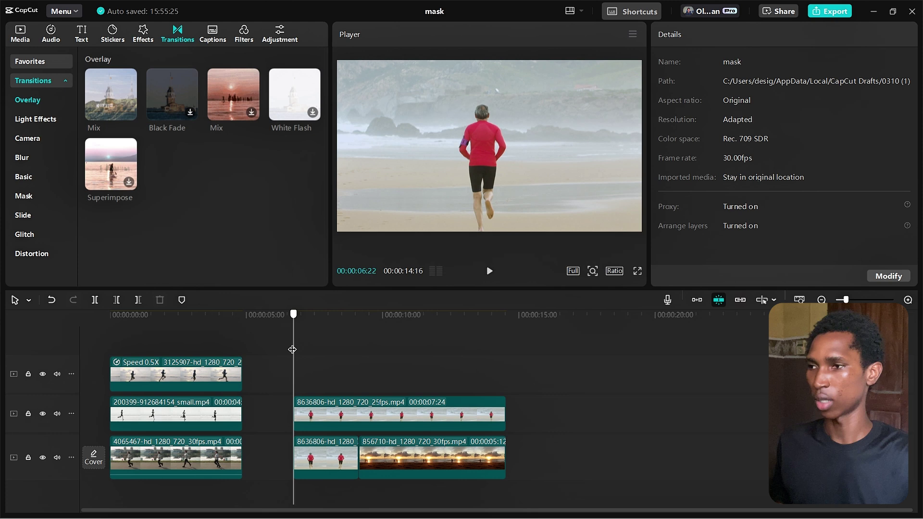
Add a Split mask to the short 8636806 clip, rotated to 180° with its line at the frame's upper edge, Y 360.
left_click(323, 473)
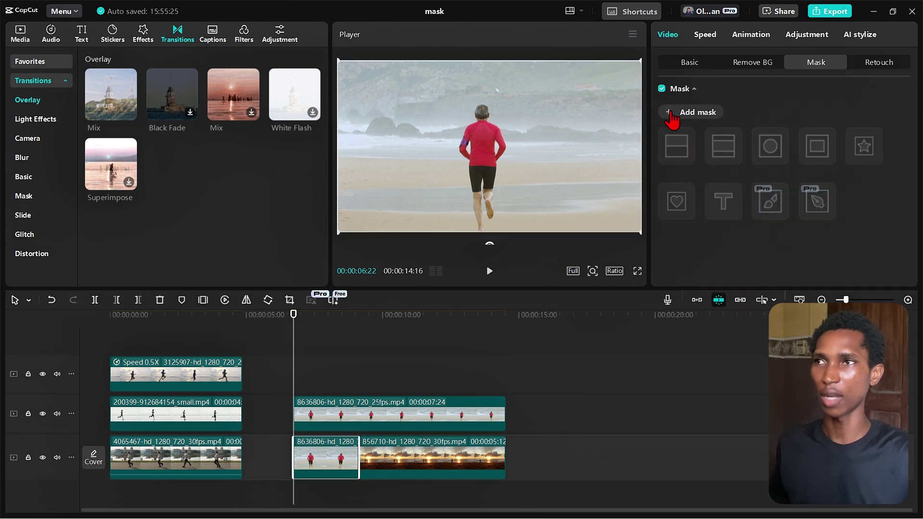
left_click(669, 113)
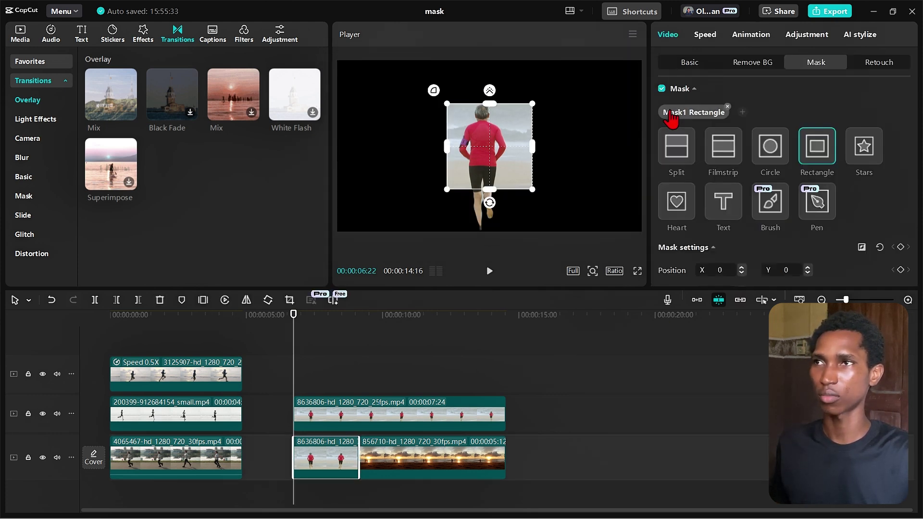
left_click(682, 149)
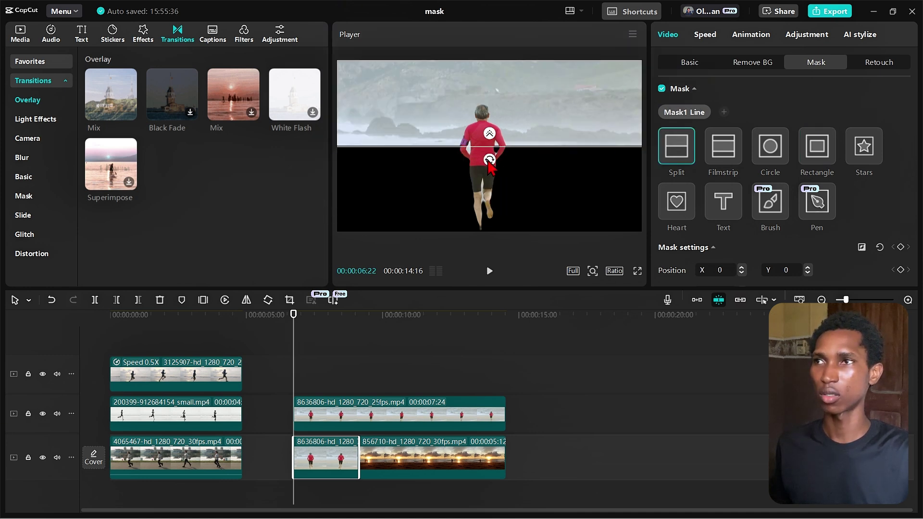
left_click_drag(489, 160, 494, 65)
Set the Split mask's feather to 30 and keyframe all mask settings at 00:00:06:22.
scroll(876, 193, "down", 2)
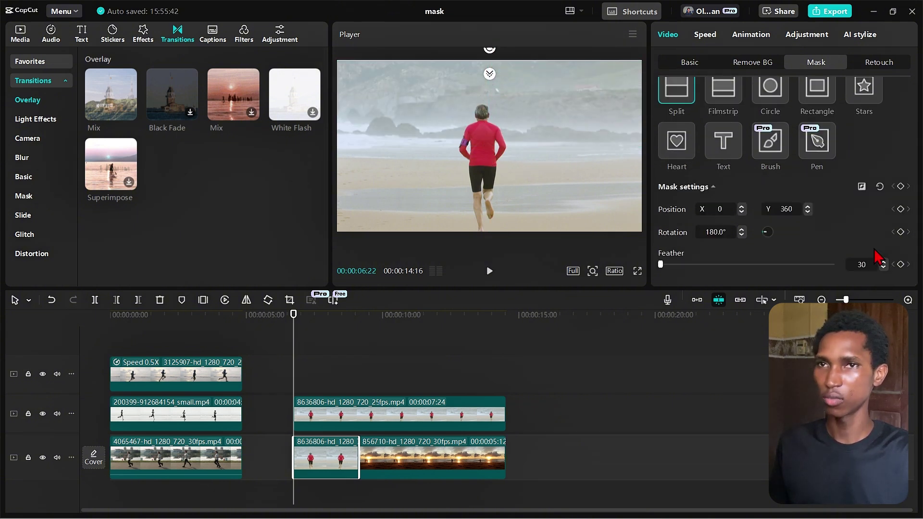
key("Return")
mouse_move(520, 70)
left_mouse_down()
mouse_move(520, 58)
mouse_move(524, 66)
left_mouse_up()
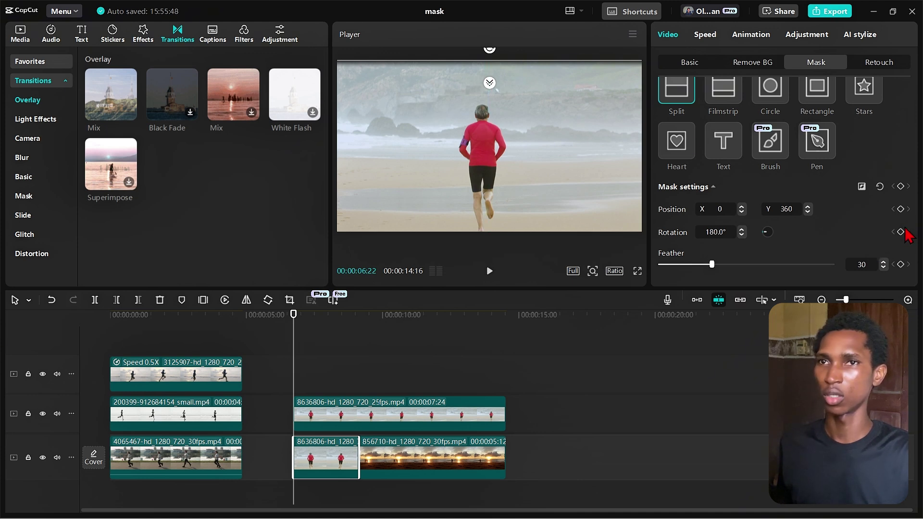
left_click(900, 187)
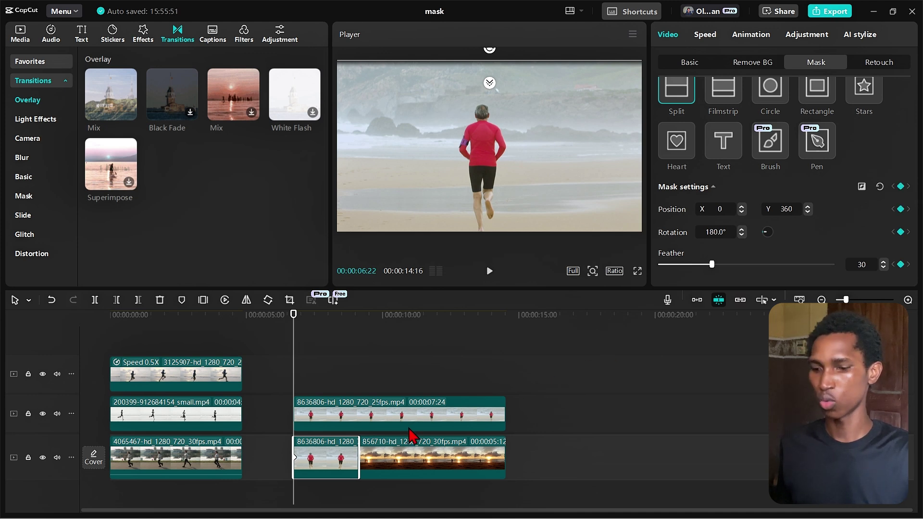
Keyframe the Split mask line at the frame's lower edge, Y -360, on the short clip's last frame at 00:00:09:03.
key("Down")
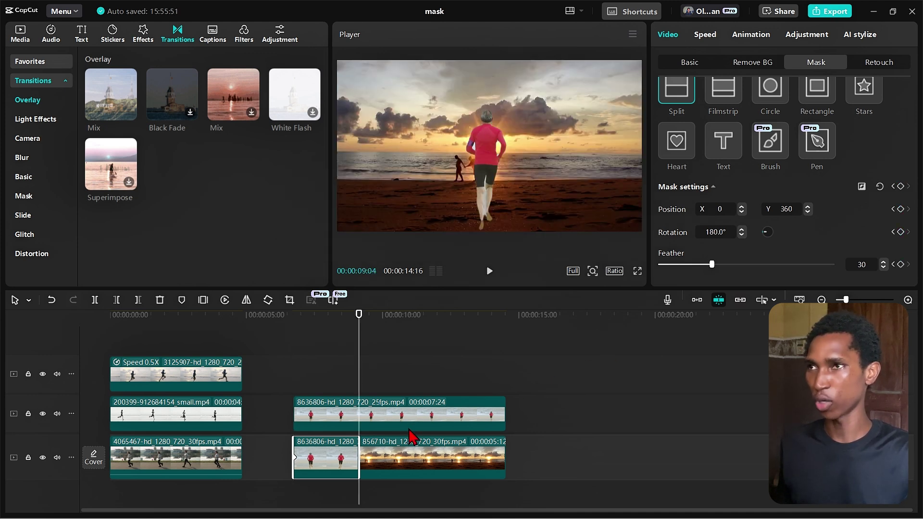
key("Left")
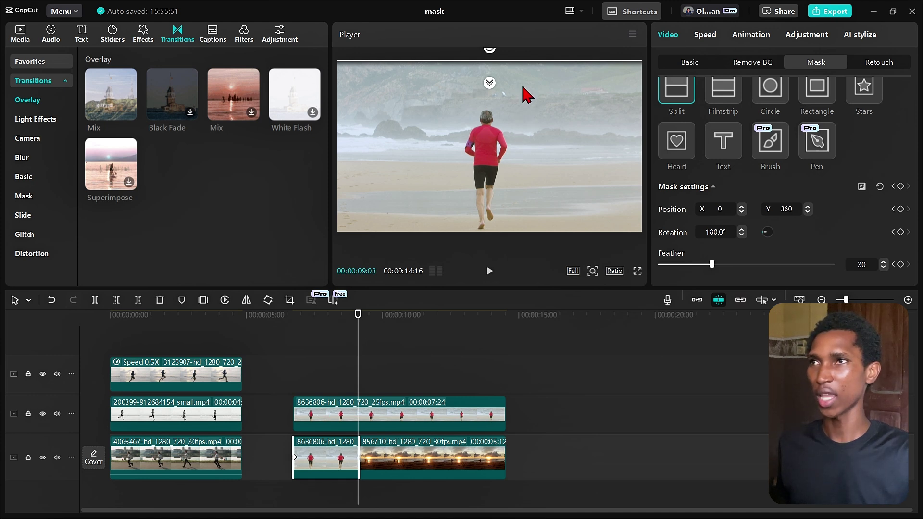
left_click_drag(523, 62, 523, 238)
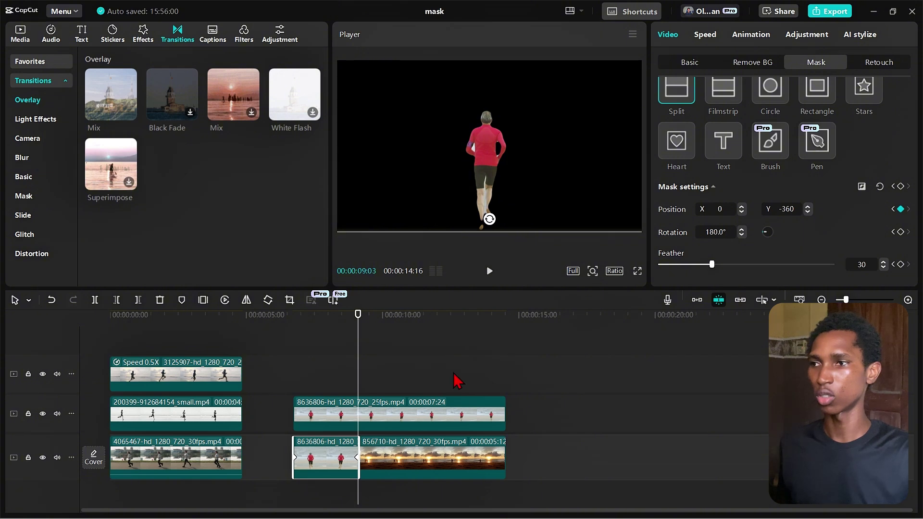
Raise both 8636806 clips one track and extend the 856710 clip's start to 00:00:06:22 beneath them.
left_click(294, 347)
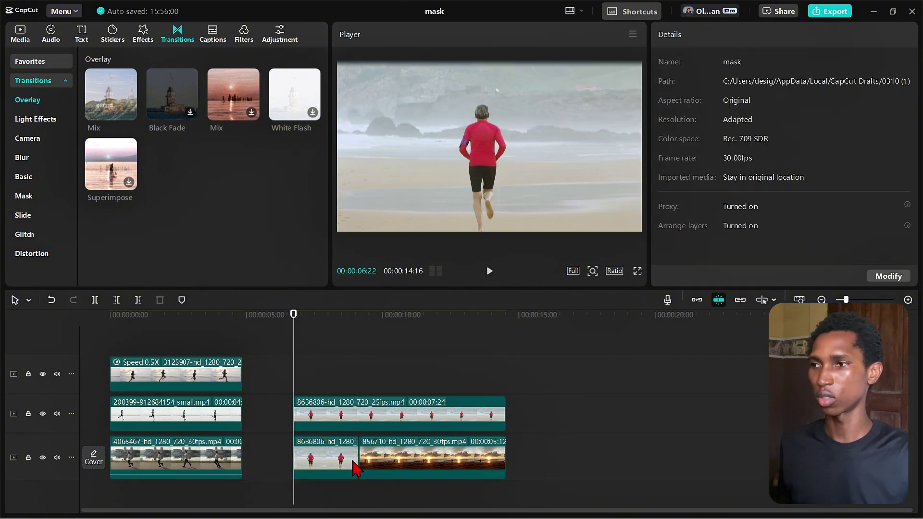
left_click(336, 423)
left_click(326, 470, "ctrl")
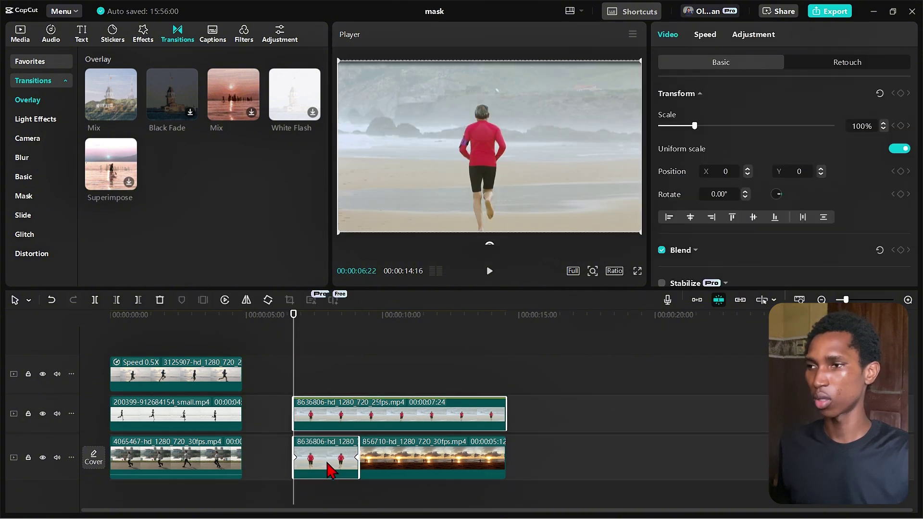
left_click_drag(326, 470, 331, 429)
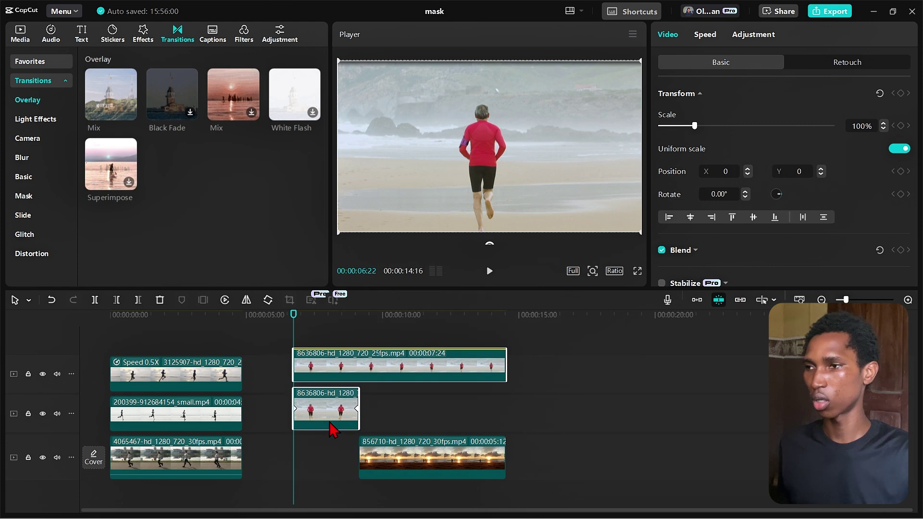
left_click(361, 459)
left_click_drag(360, 460, 294, 470)
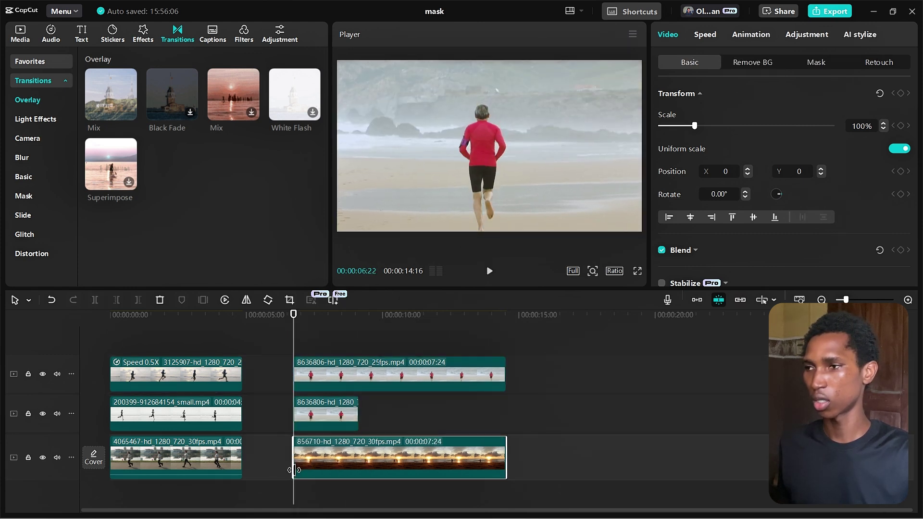
Play the animated Split-mask reveal from 00:00:06:22 and recheck the wipe near the clips' start.
left_click(293, 335)
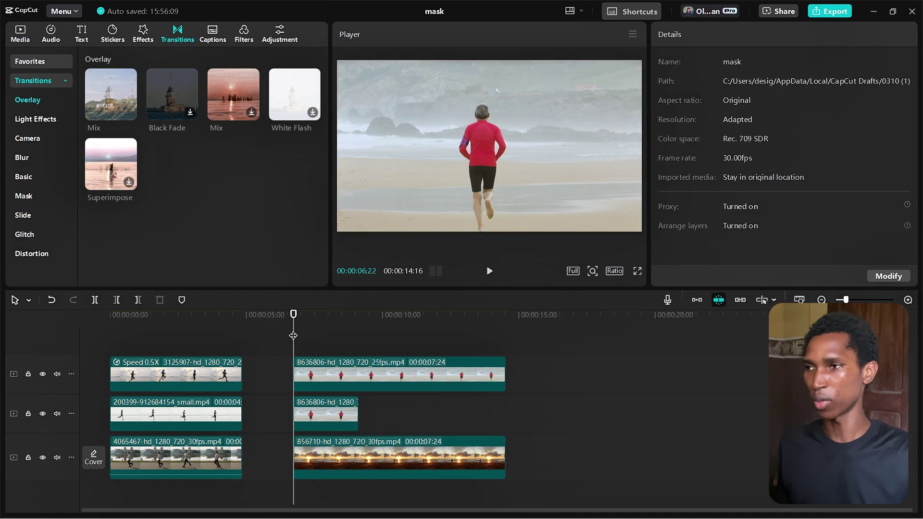
key("space")
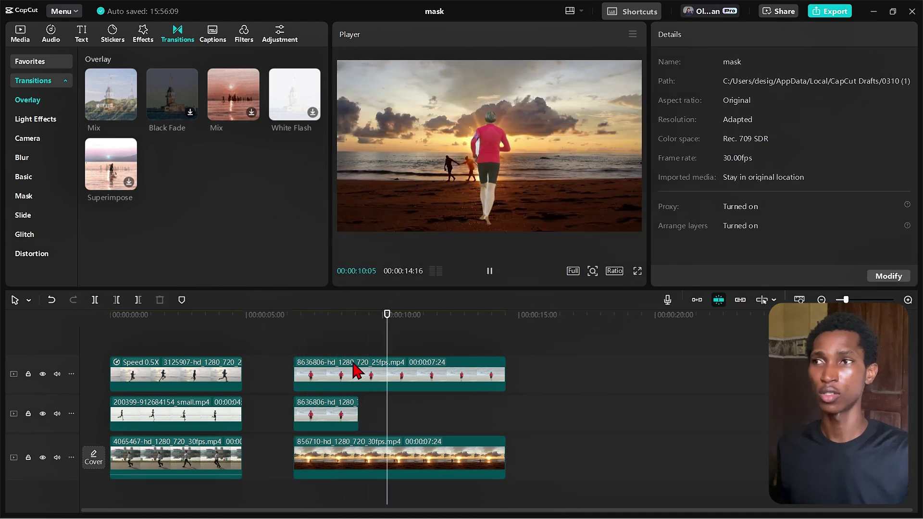
left_click(305, 341)
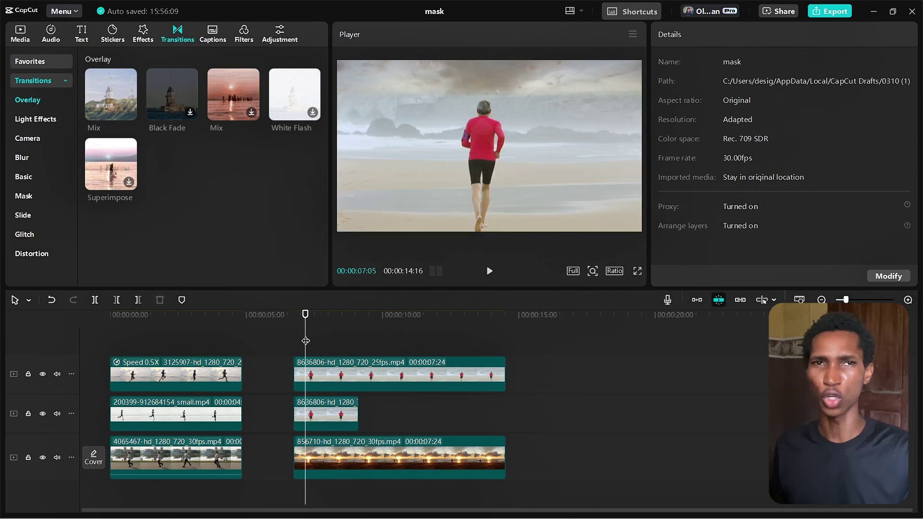
left_click(299, 344)
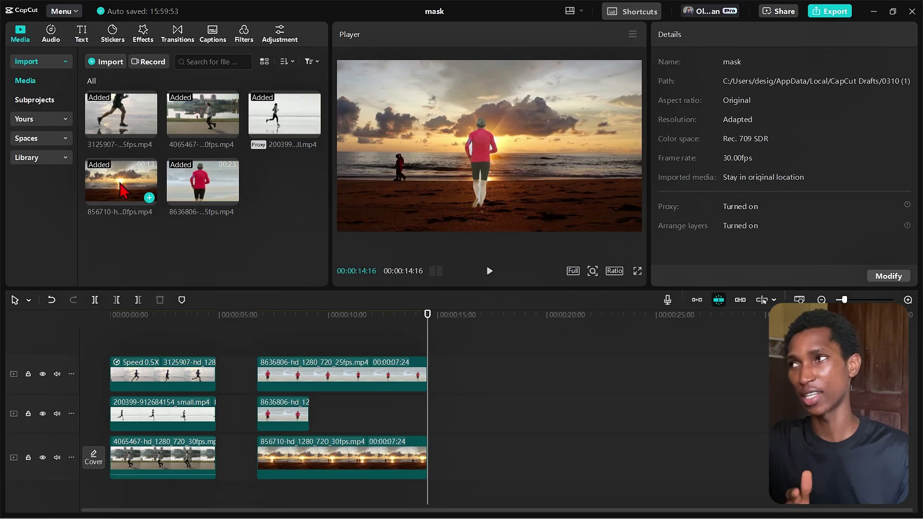
Add another 856710 sunset clip to the main track at 00:00:16:23, leaving a gap after the earlier clips.
left_click_drag(120, 189, 477, 454)
left_click(474, 395)
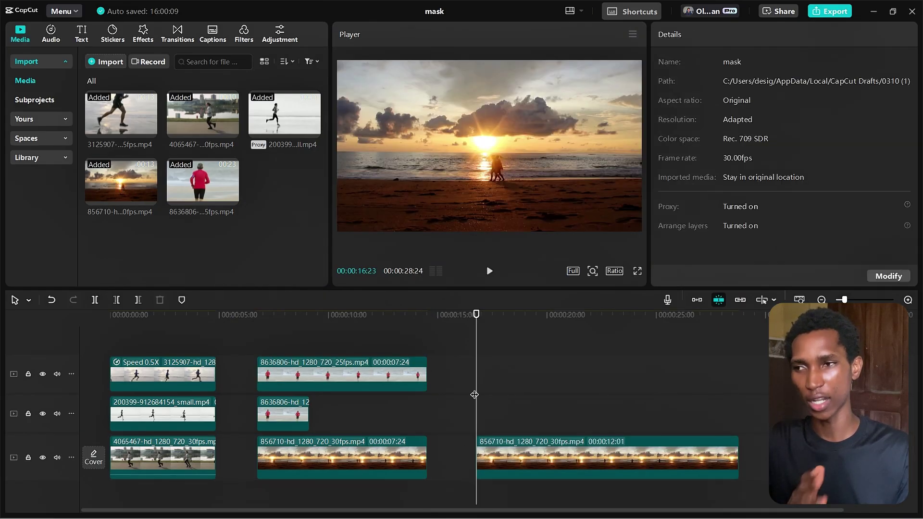
Add a Text mask reading MASKING to the last 856710 sunset clip on the main track.
left_click(523, 458)
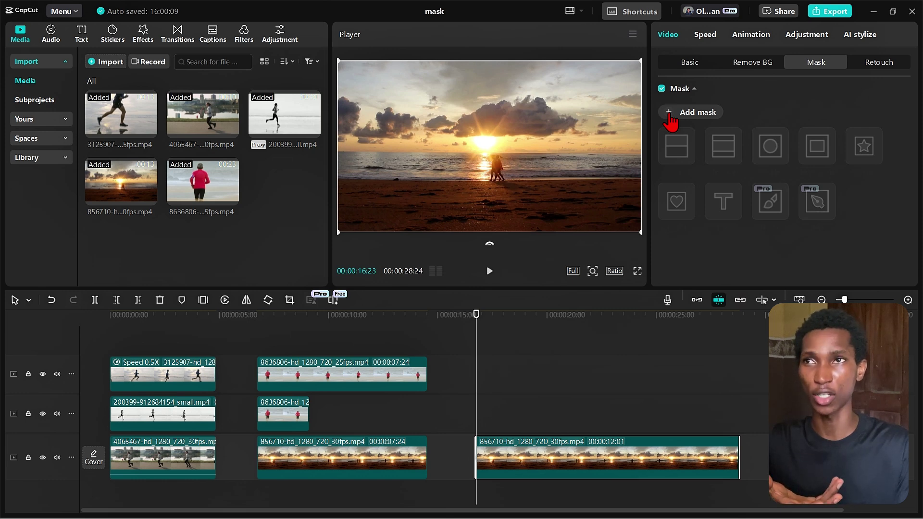
left_click(669, 116)
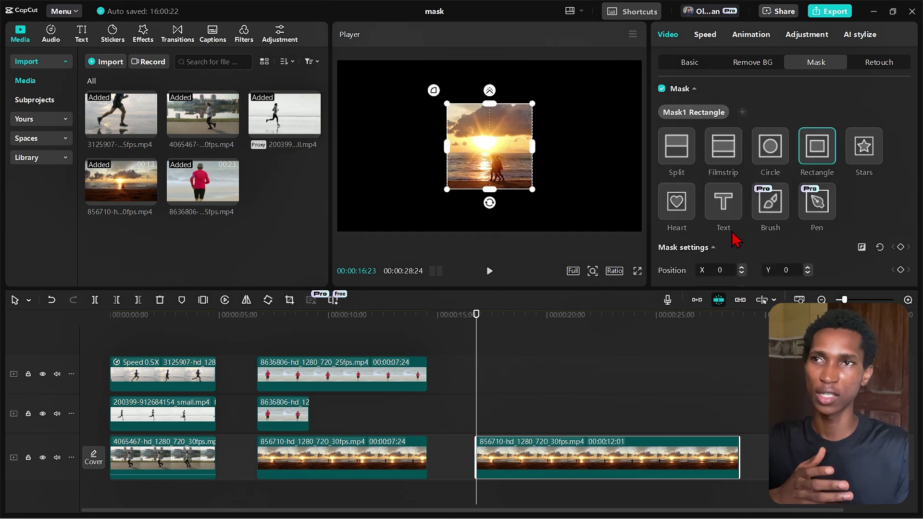
left_click(730, 205)
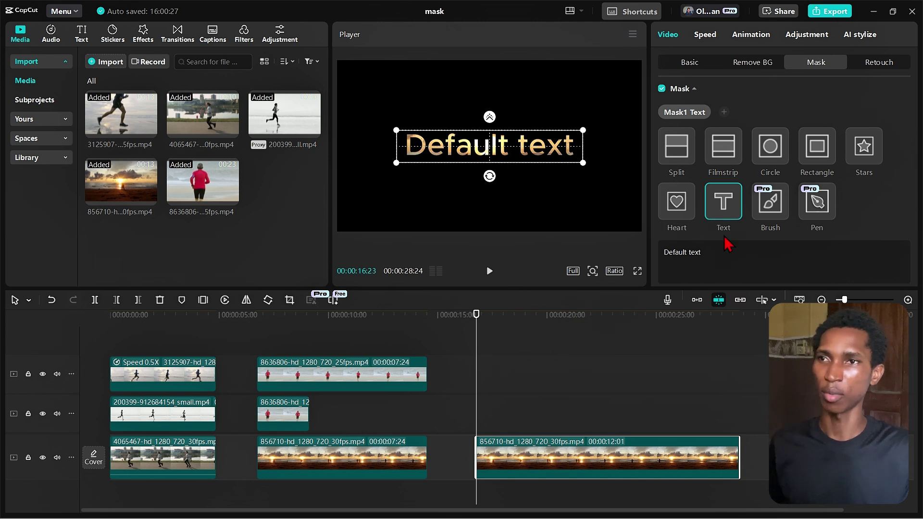
scroll(725, 242, "down", 3)
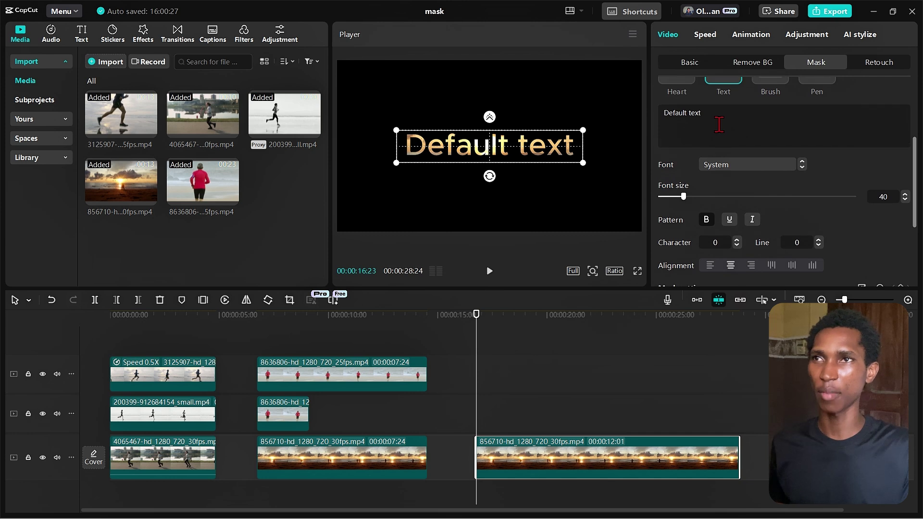
triple_click(718, 124)
type("MASKING")
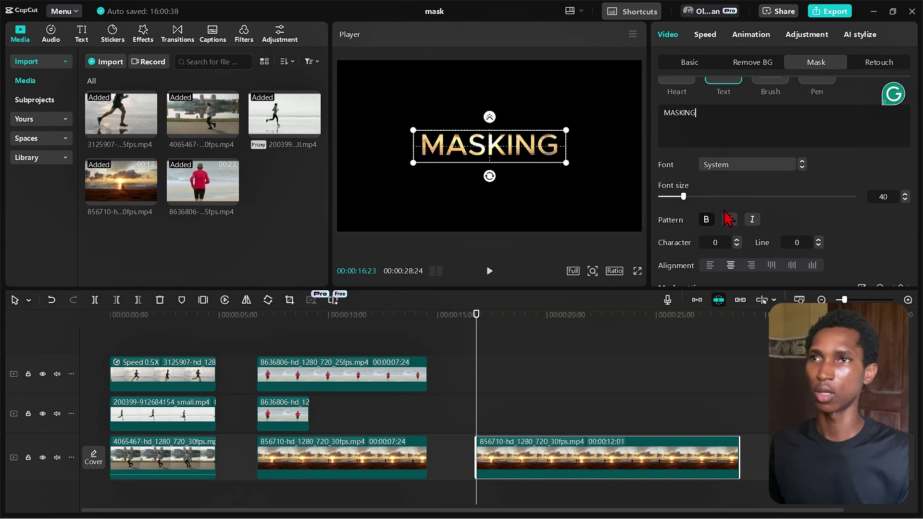
Set the mask text's font to Sequel and enlarge the word until its bounding box spans the frame's full width.
left_click(749, 166)
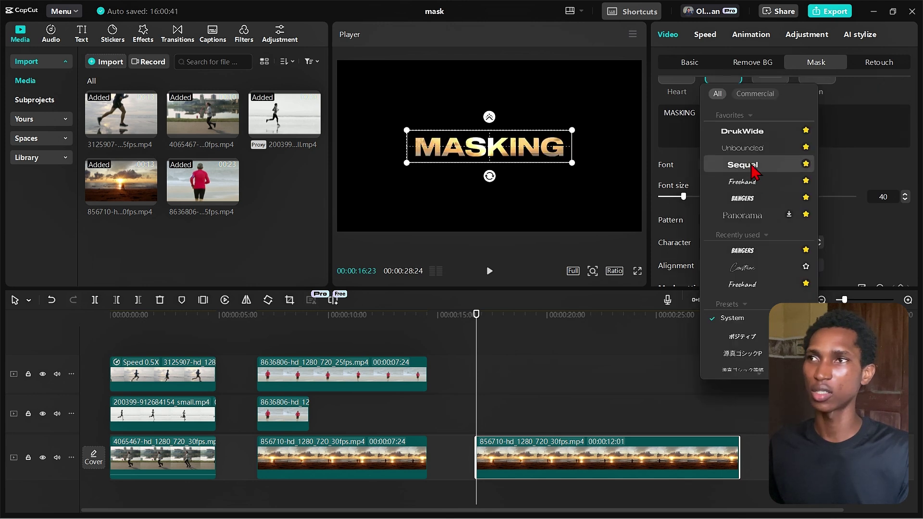
left_click(753, 171)
left_click_drag(572, 163, 643, 216)
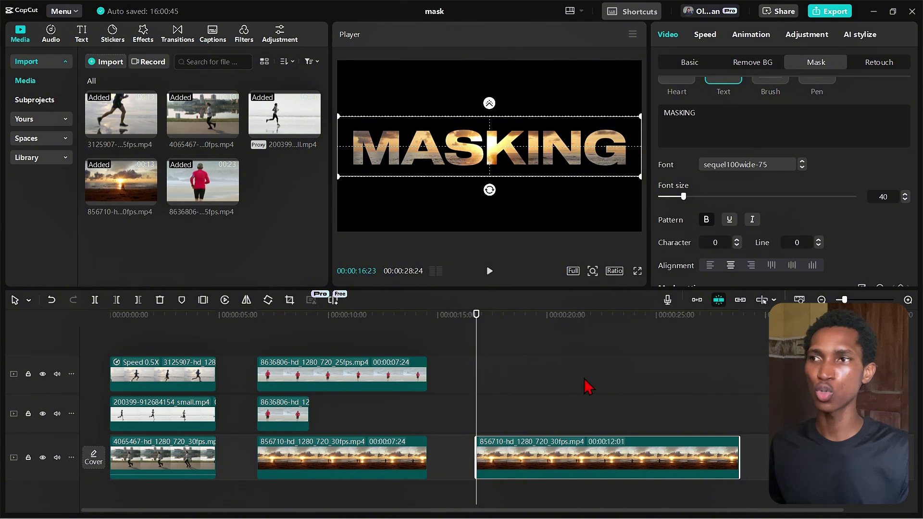
Shorten the masked sunset clip to end at 00:00:20:14 and place an unmasked 856710 clip directly after it.
left_click(694, 63)
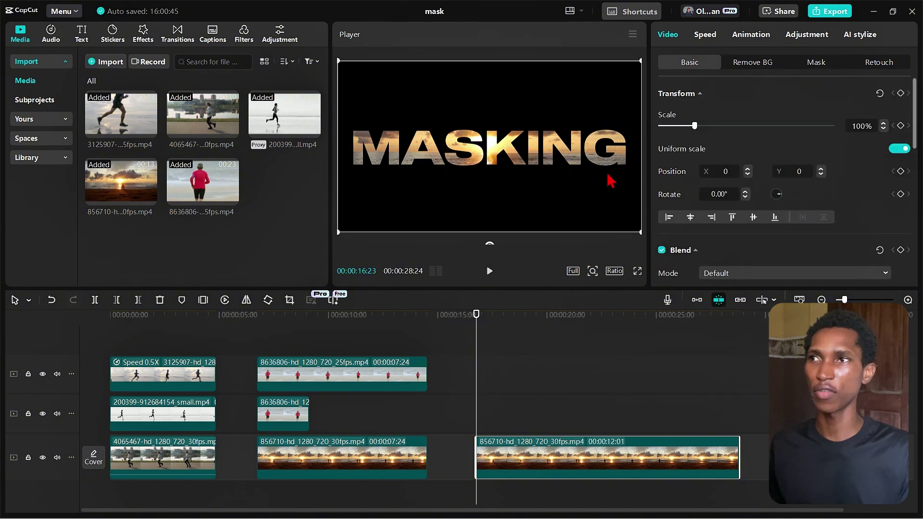
left_click_drag(477, 315, 620, 335)
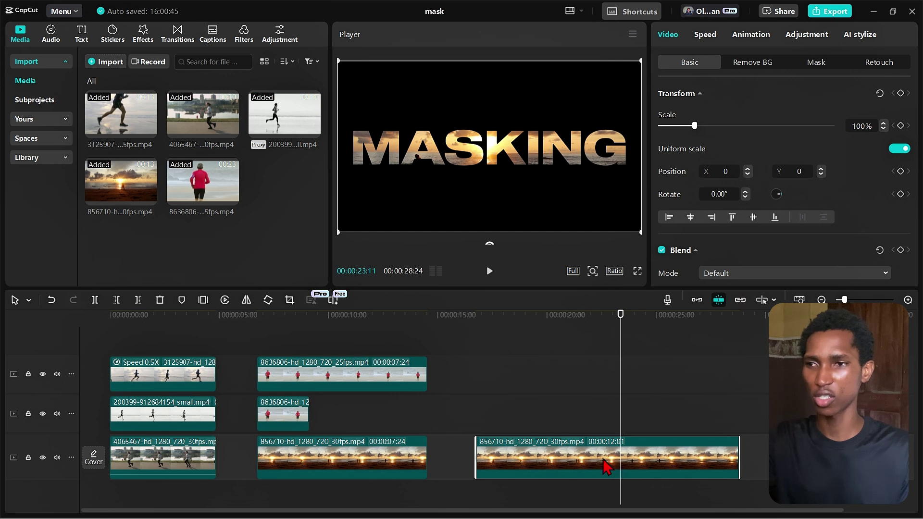
left_click(748, 63)
left_click(686, 62)
scroll(503, 437, "down", 4)
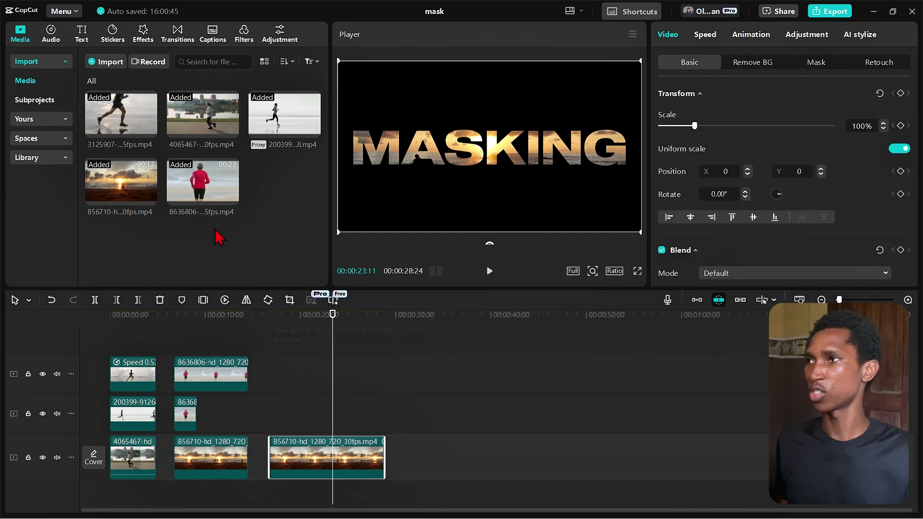
left_click_drag(134, 182, 328, 457)
left_click(305, 410)
left_click(267, 408)
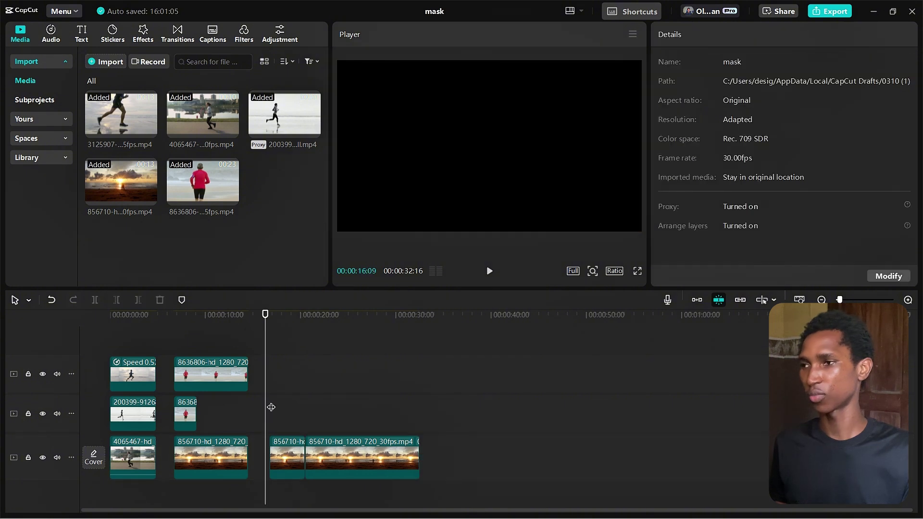
Keyframe the masked clip's Transform at 00:00:16:23 with Scale 100%, and set Scale to 200% at its end, 00:00:20:14.
left_click(298, 389)
scroll(330, 431, "up", 2)
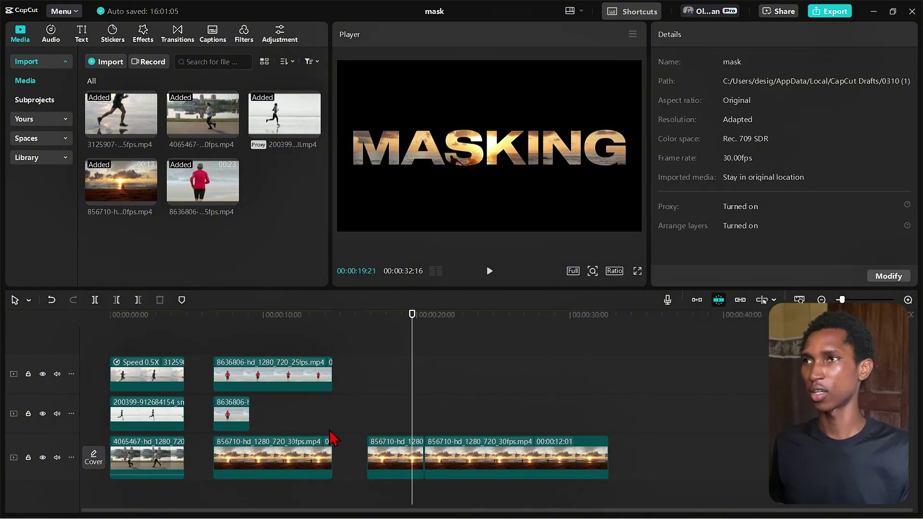
left_click(367, 399)
left_click(387, 451)
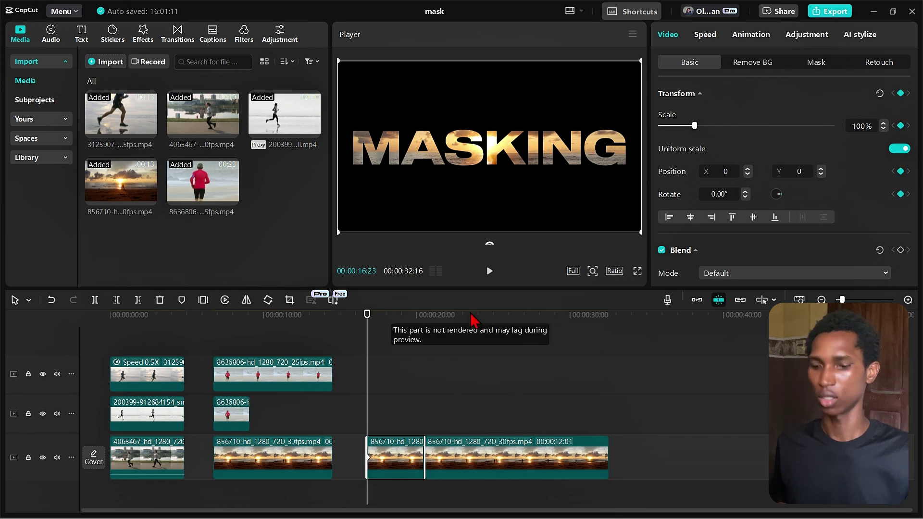
key("Down")
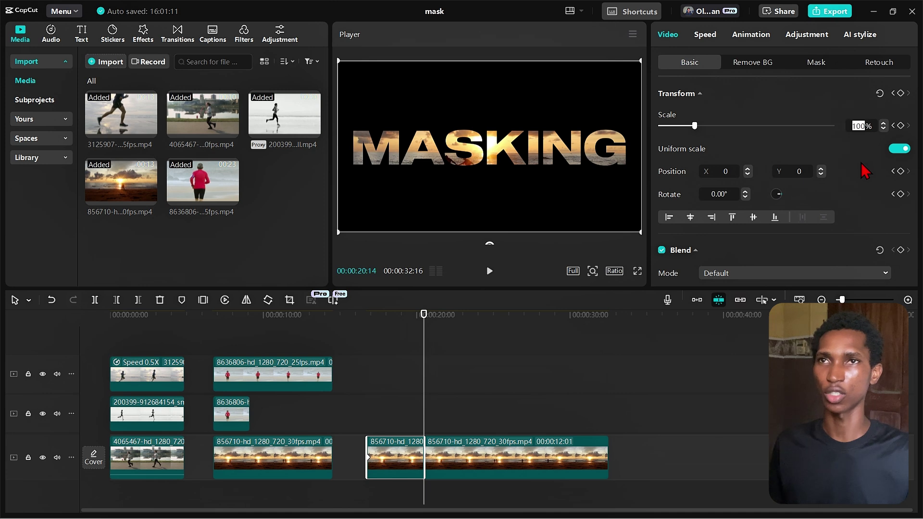
key("Return")
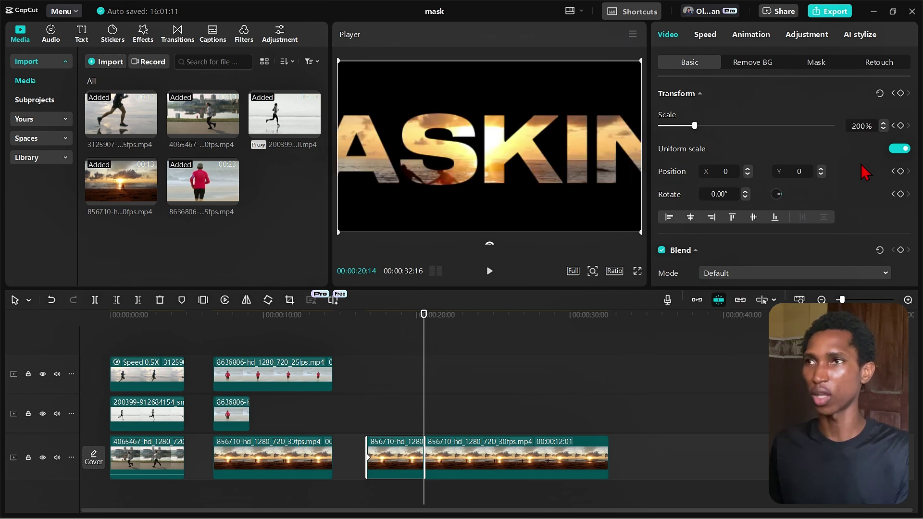
Add a 0.5s Mix transition between the masked and unmasked sunset clips, and play across the cut.
left_click_drag(410, 396, 444, 397)
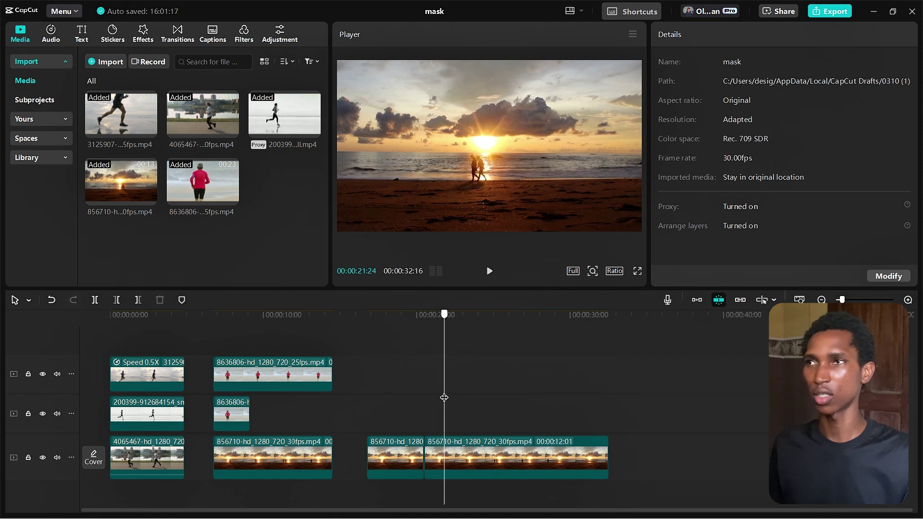
left_click(178, 34)
left_click_drag(118, 103, 406, 411)
left_click(536, 302)
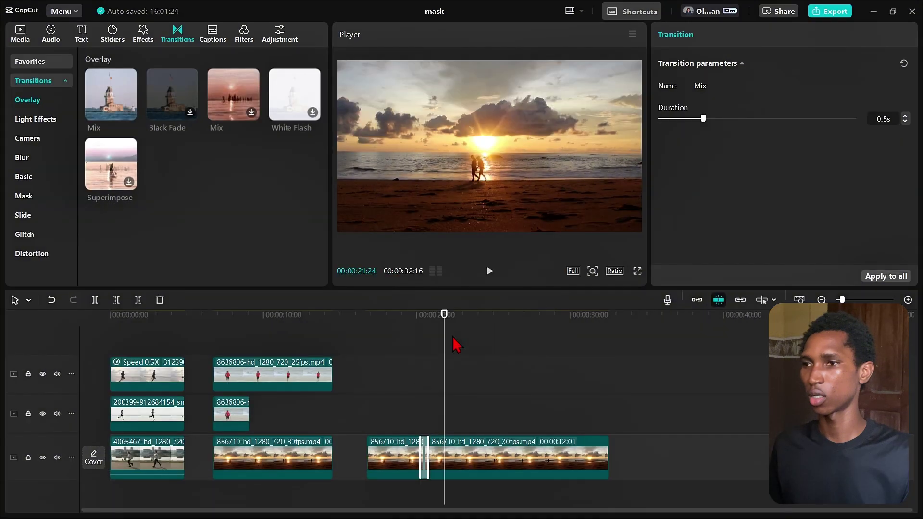
left_click(400, 388)
key("space")
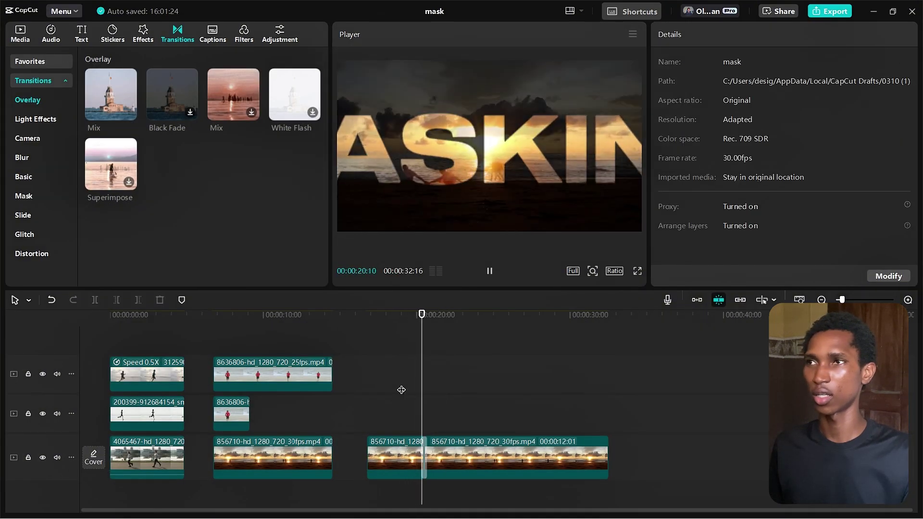
key("space")
Raise the masked clip's closing Scale keyframe at 00:00:20:14 to 500%.
left_click(393, 420)
left_click(403, 467)
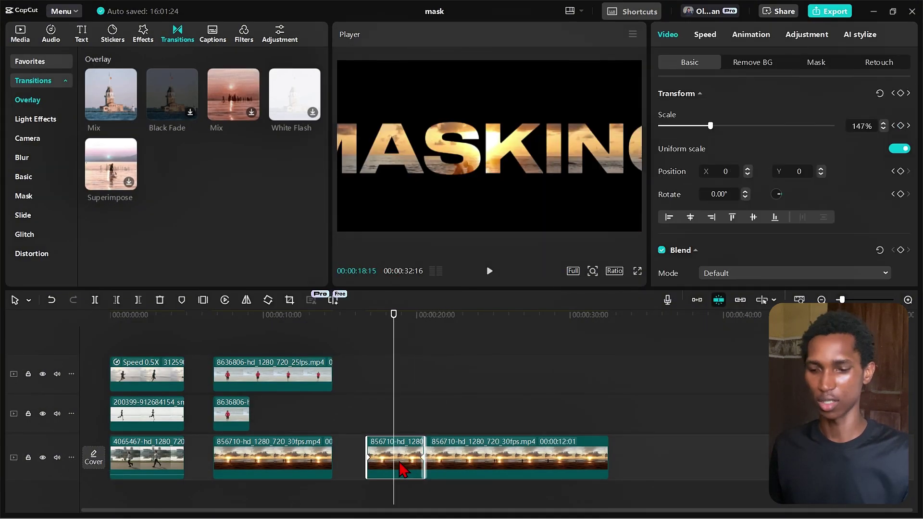
key("Down")
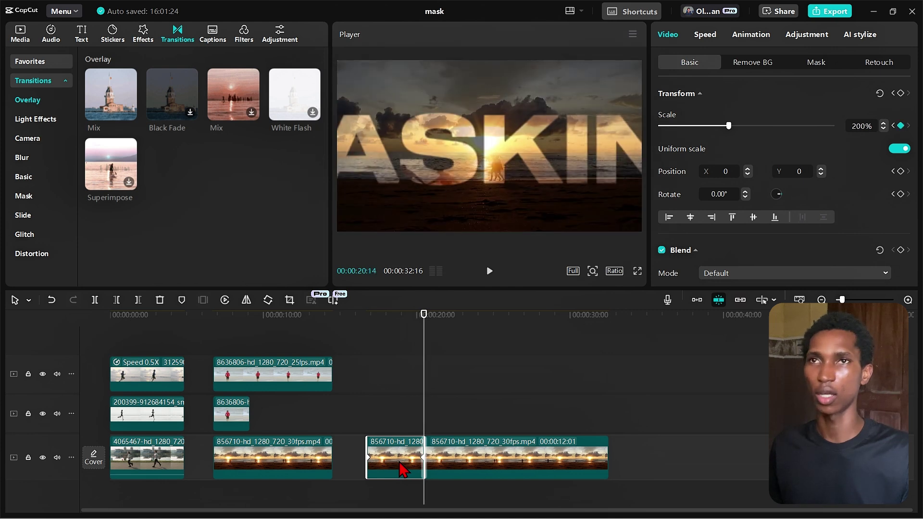
left_click(853, 126)
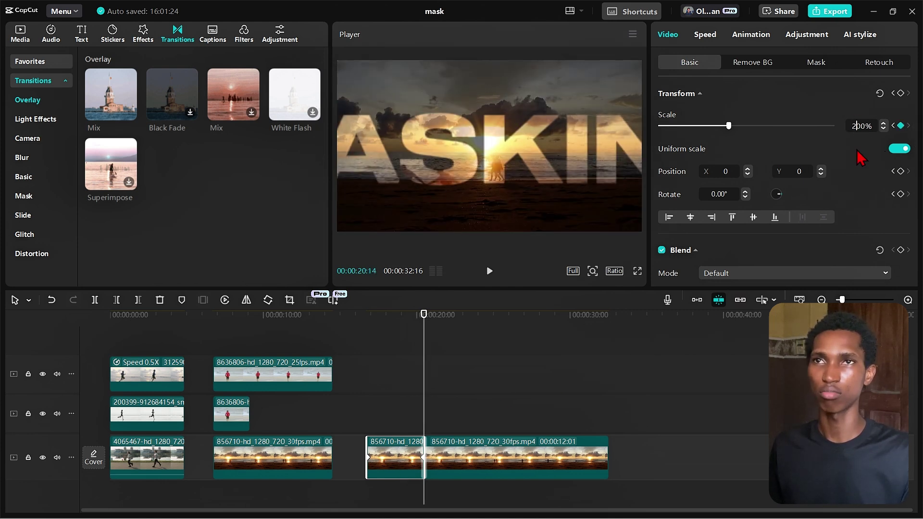
left_click(844, 195)
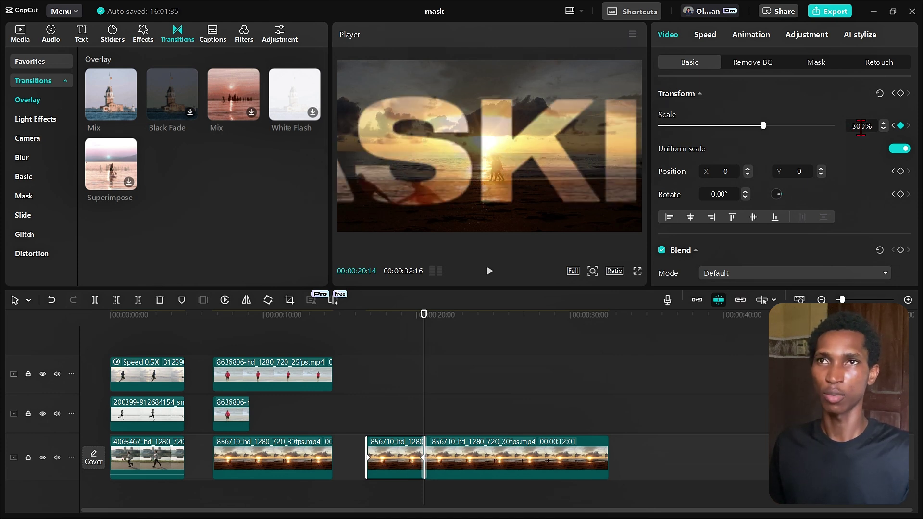
left_click(862, 184)
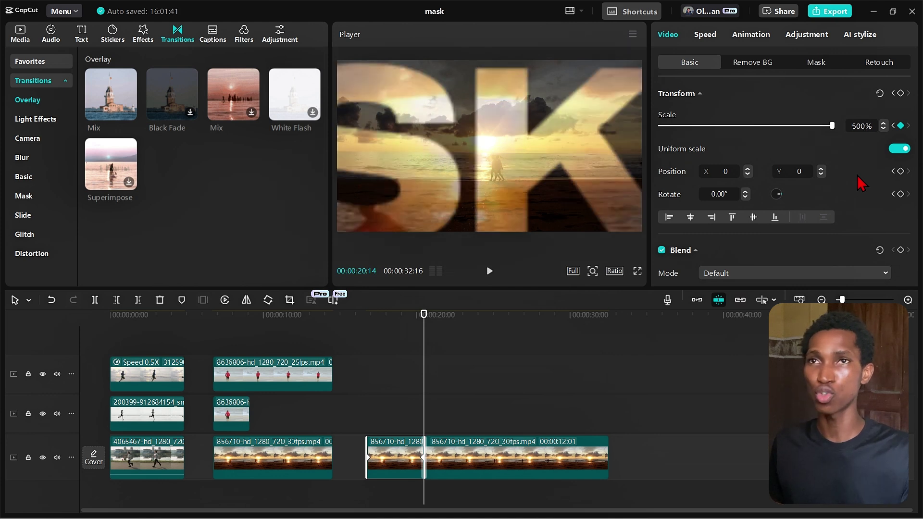
Play the zooming MASKING text from the masked clip's start through the transition into the full sunset clip.
left_click(370, 408)
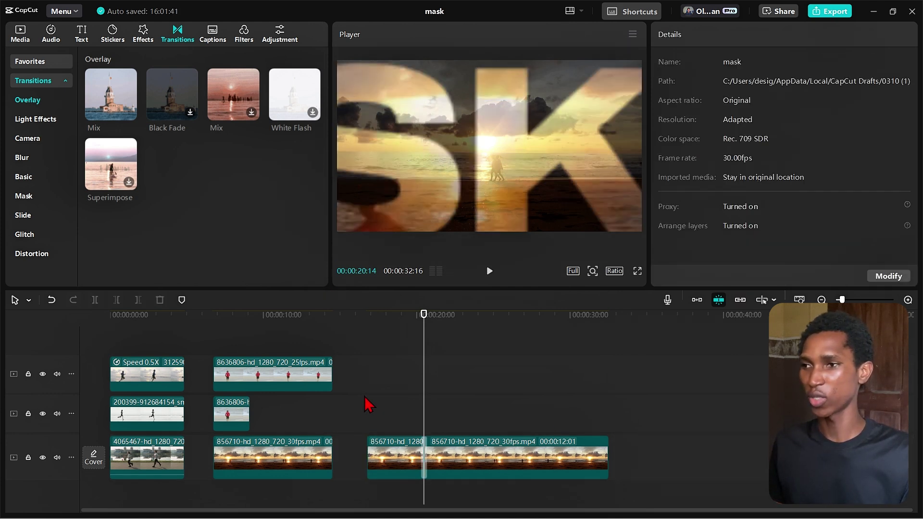
left_click(366, 404)
key("space")
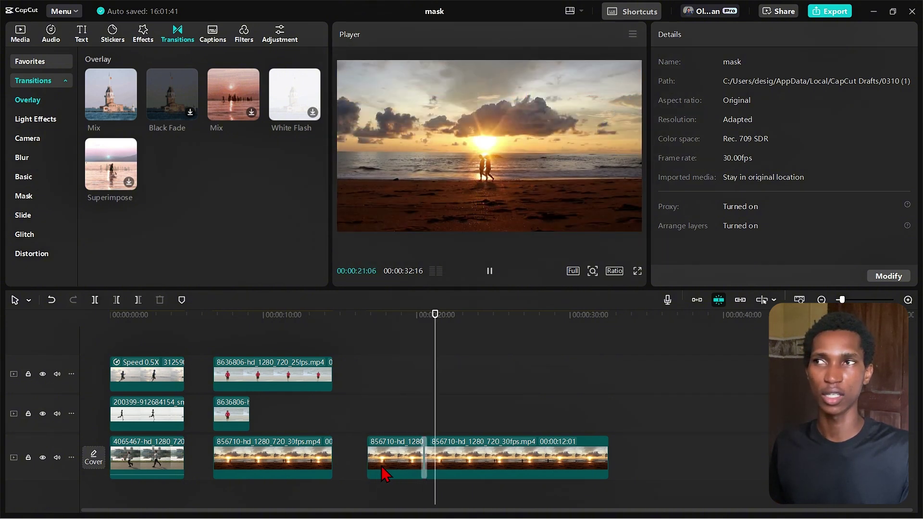
key("space")
left_click(465, 390)
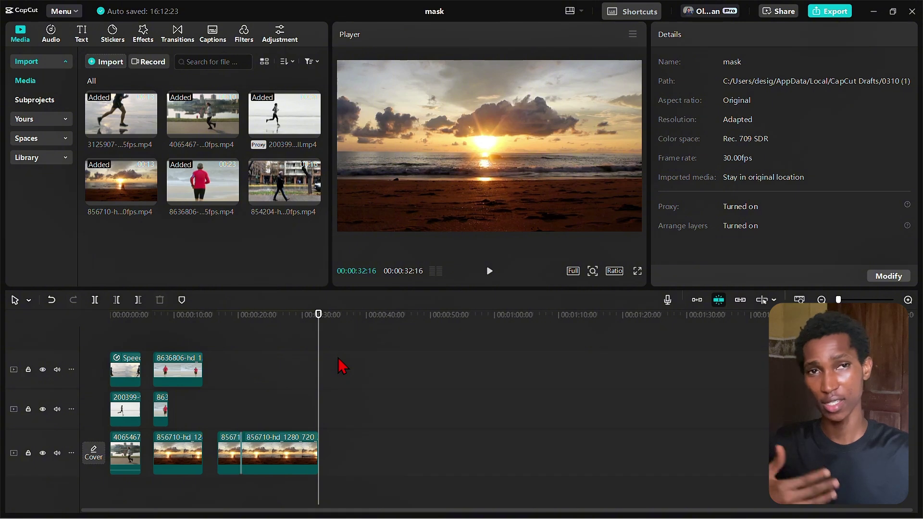
Add the 854204 street clip to the main track at 00:00:37:15, leaving a gap after the sunset clips.
left_click_drag(288, 190, 350, 444)
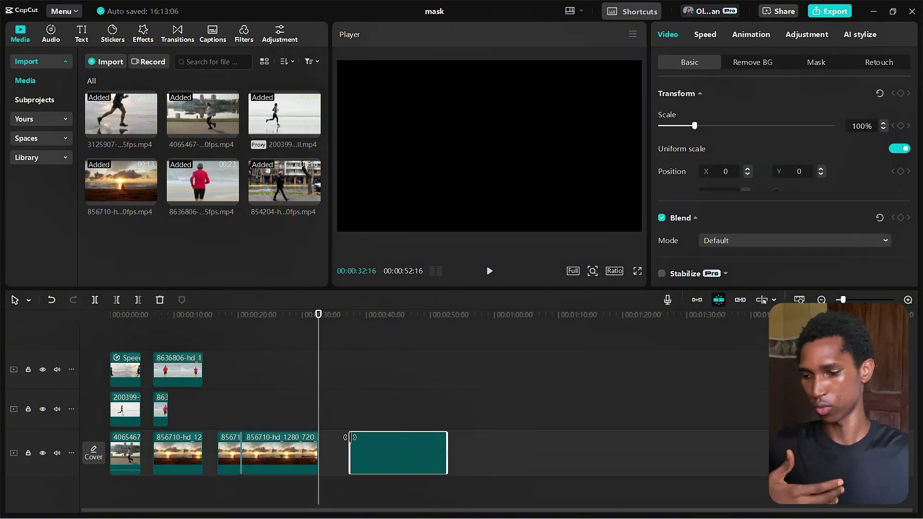
left_click(351, 401)
scroll(423, 425, "up", 5)
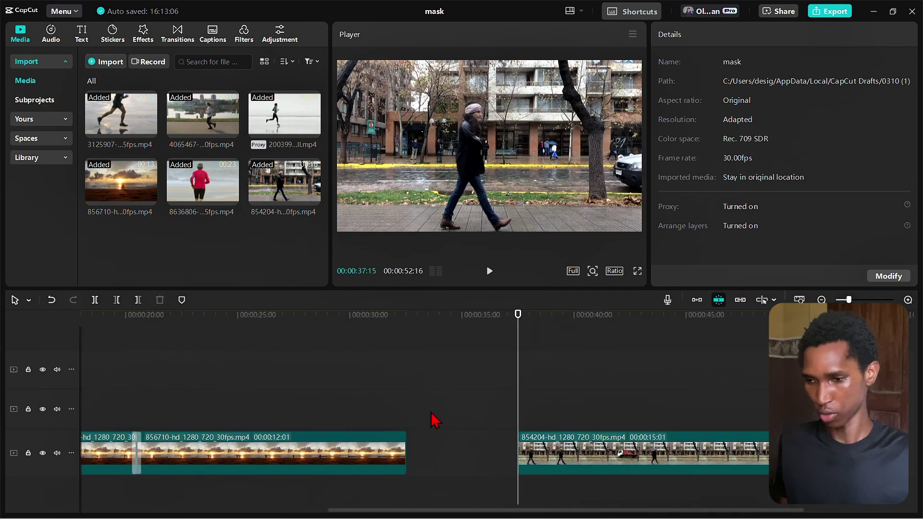
Trim the 854204 street clip so that it runs from 00:00:40:16 to 00:00:44:02.
left_click_drag(327, 324, 395, 377)
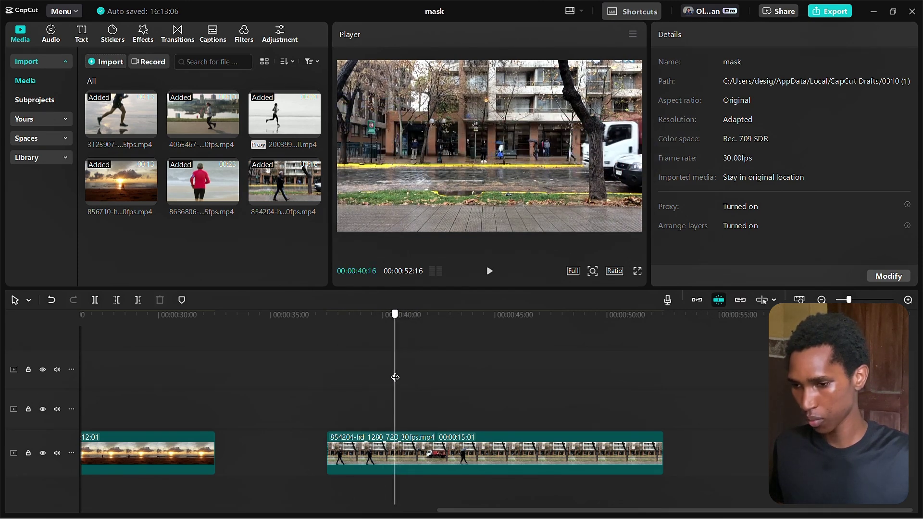
left_click(417, 438)
key("q")
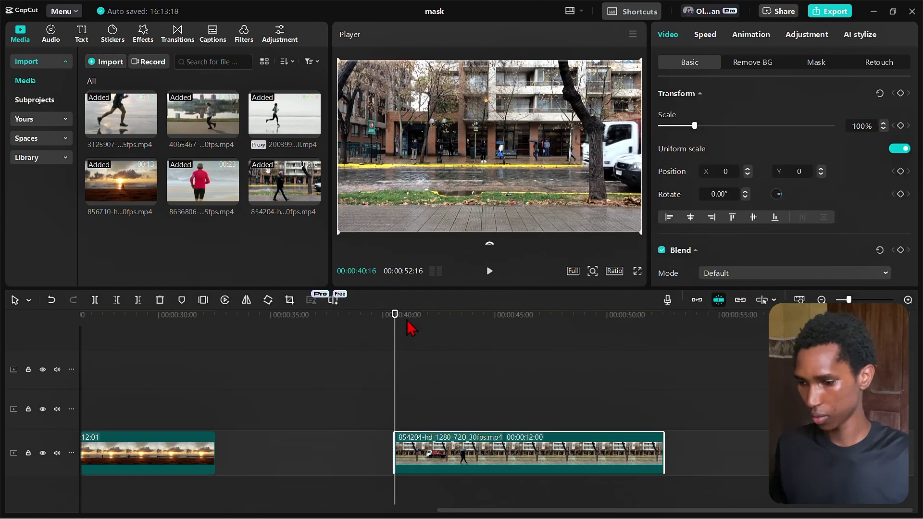
left_click_drag(395, 319, 474, 327)
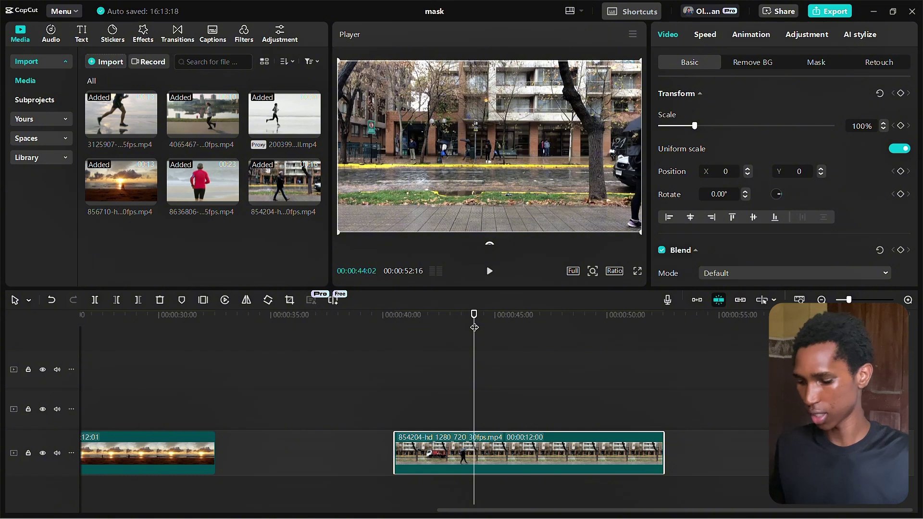
key("w")
left_click(630, 401)
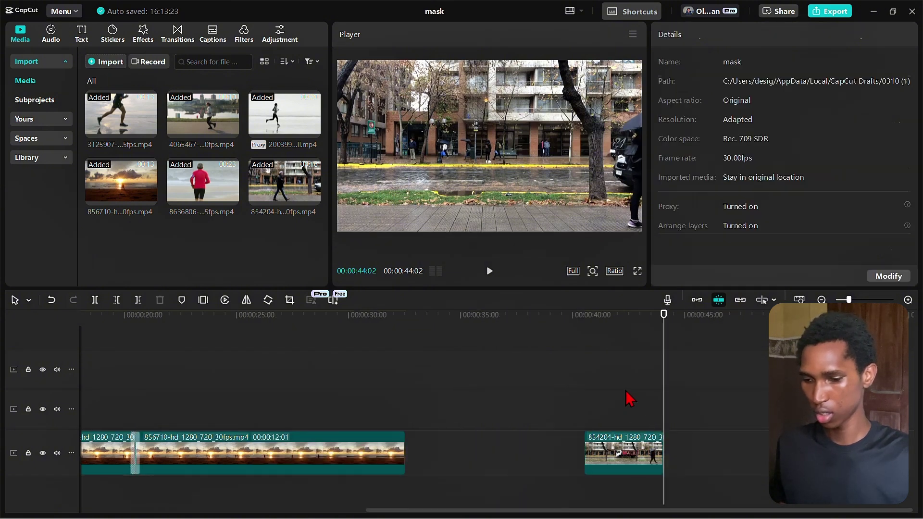
Add a Default text layer above the 854204 street clip and extend it to the clip's full length.
left_click(629, 452)
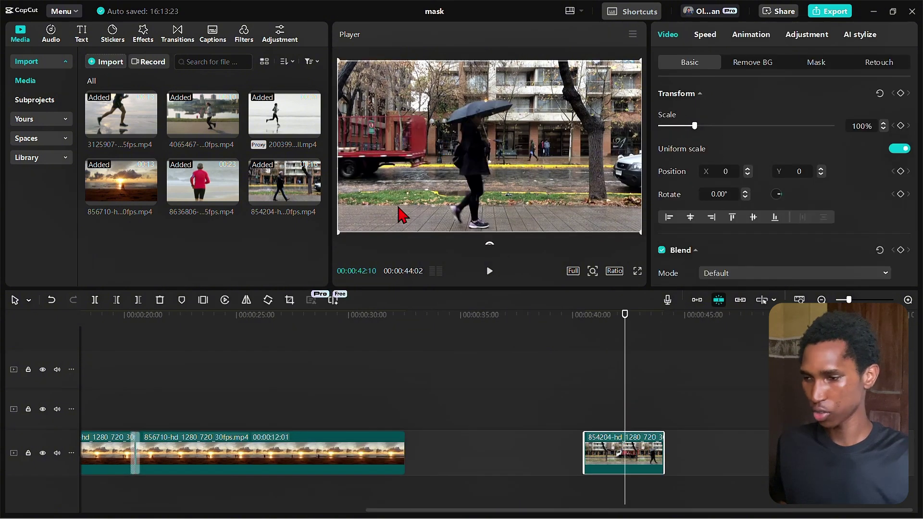
left_click(82, 34)
left_click_drag(114, 91, 586, 423)
left_click(614, 422)
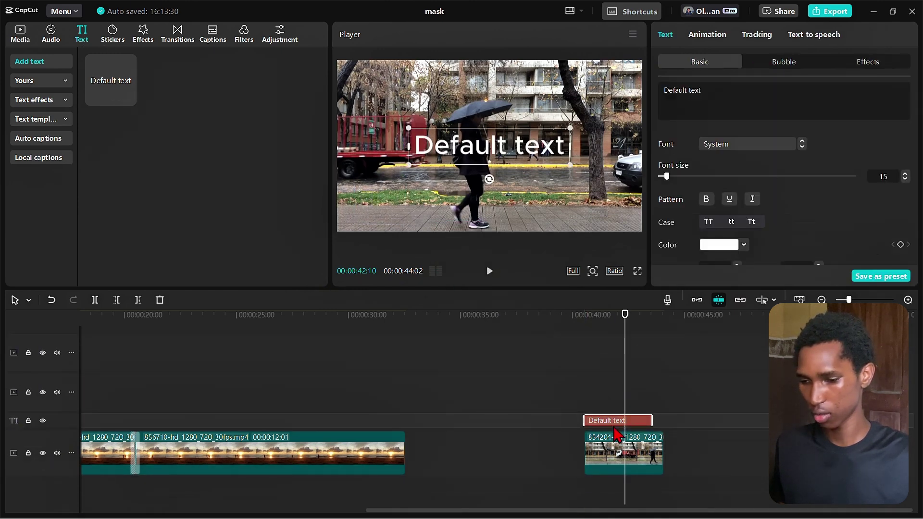
left_click_drag(647, 417, 663, 417)
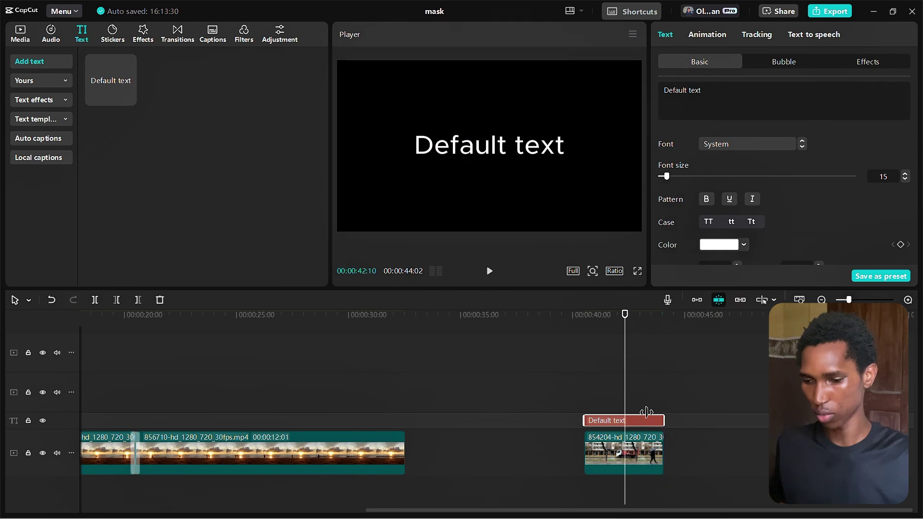
Replace the text layer's wording with "MAKSING" in uppercase and set its font to BANGERS.
left_click(729, 100)
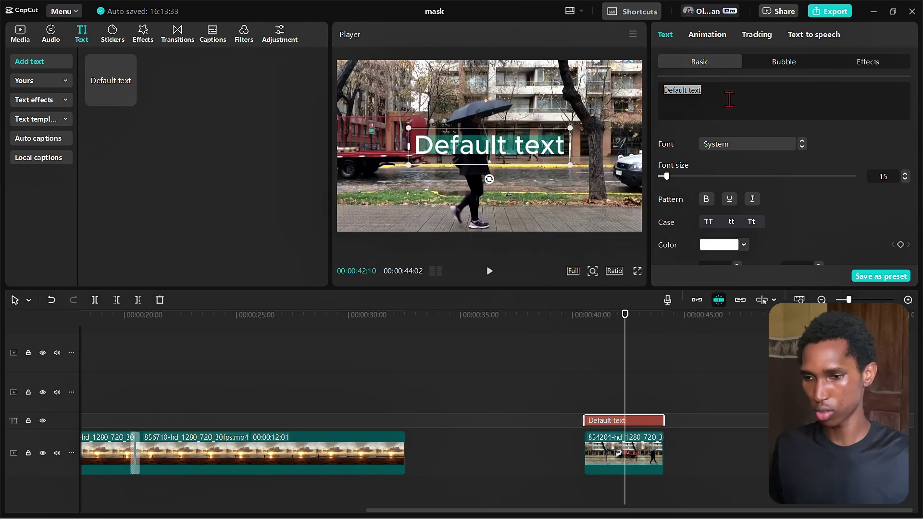
type("maksing")
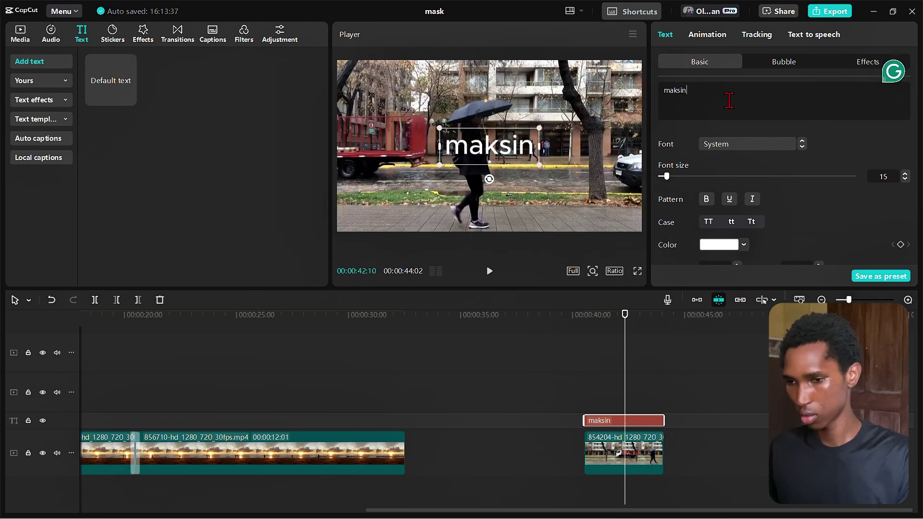
left_click(709, 224)
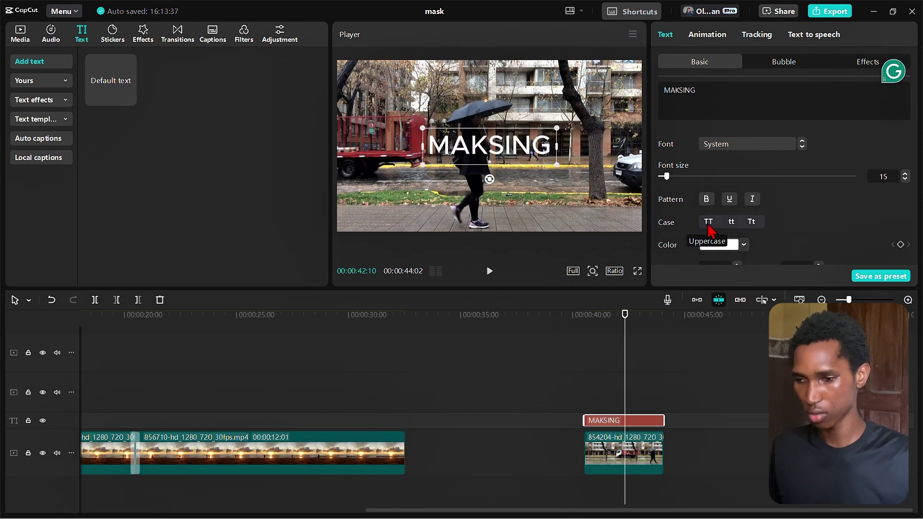
left_click(737, 146)
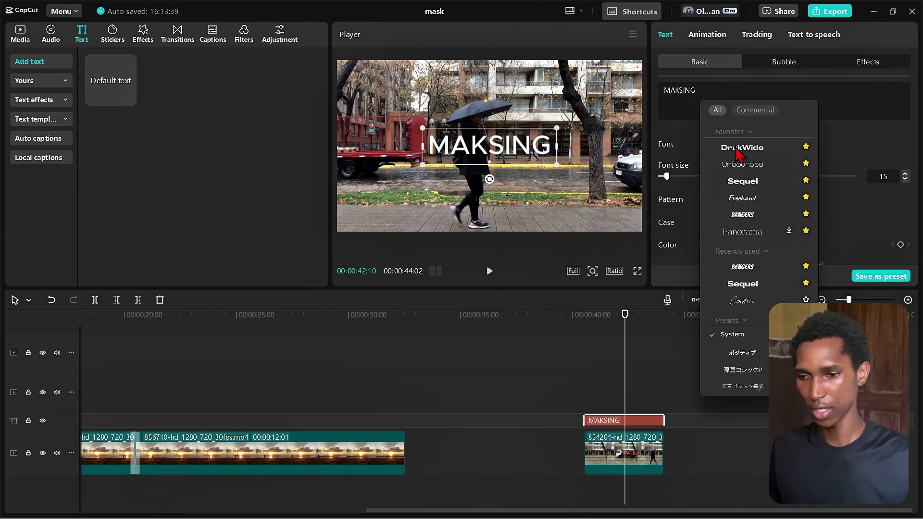
left_click(765, 216)
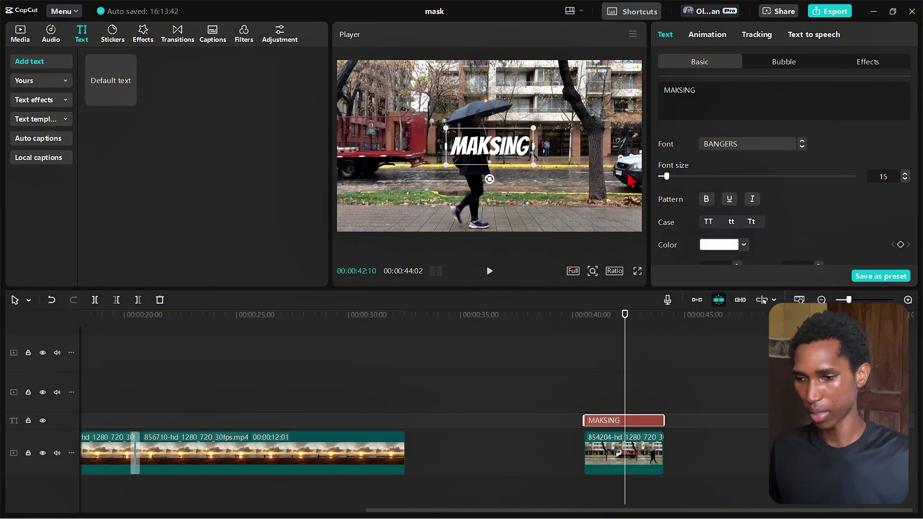
Enlarge the MAKSING text to about two-thirds of the frame width and add a black stroke with thickness 10.
left_click_drag(535, 166, 659, 258)
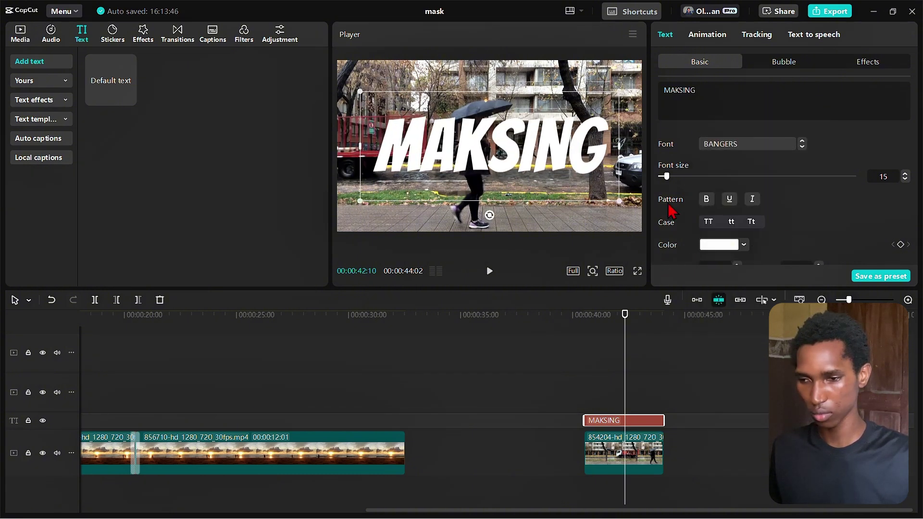
left_click_drag(613, 198, 588, 179)
scroll(788, 172, "down", 5)
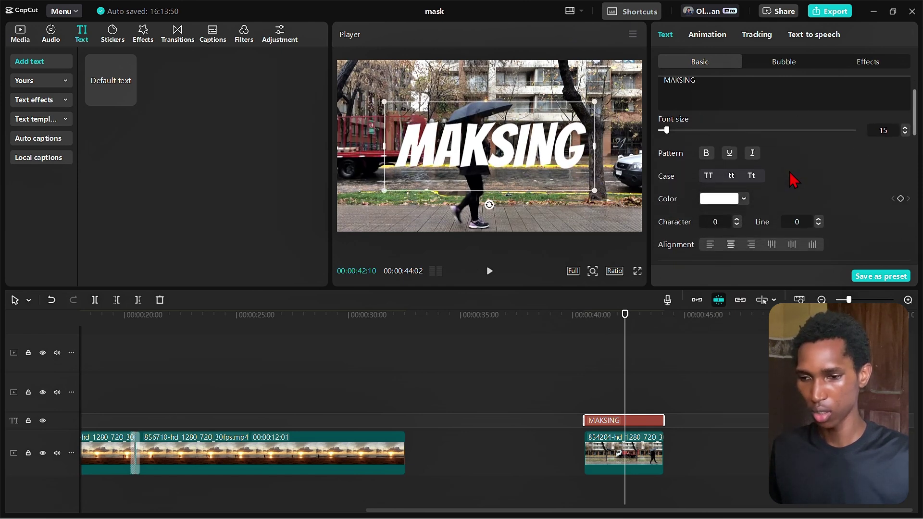
scroll(715, 196, "down", 6)
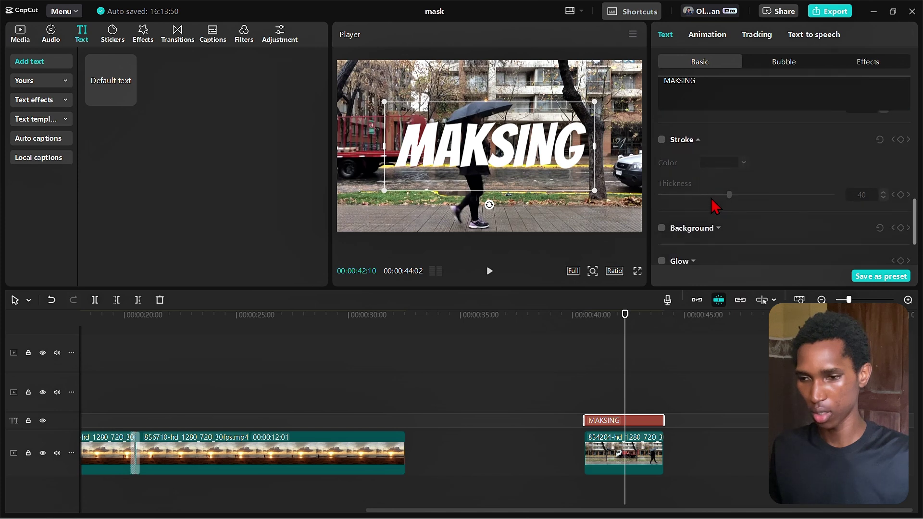
left_click(662, 139)
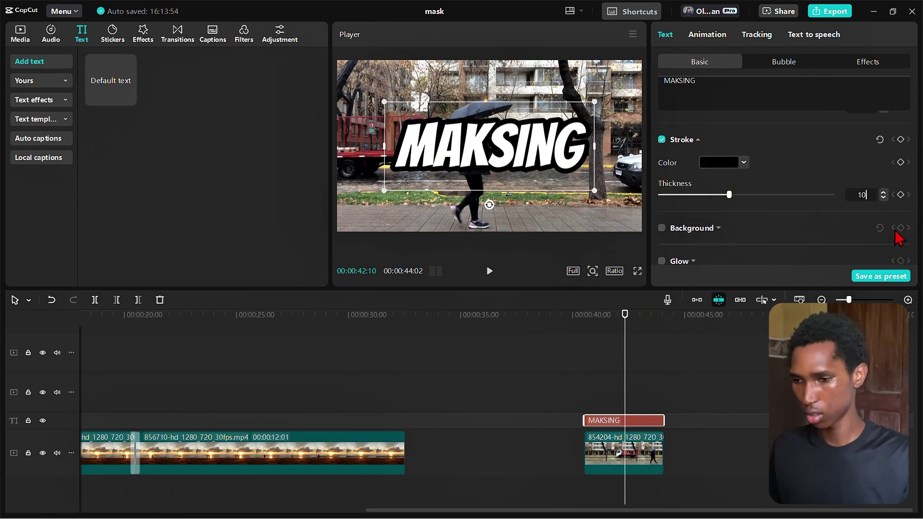
type("10")
key("Return")
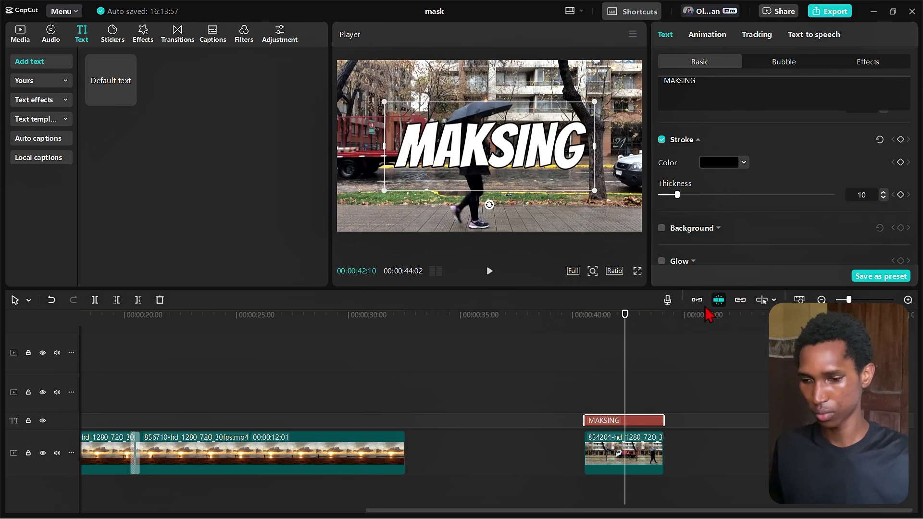
Split the MAKSING text layer at 00:00:41:14, where the walker reaches the first letter.
left_click(585, 384)
scroll(583, 409, "up", 4, "ctrl")
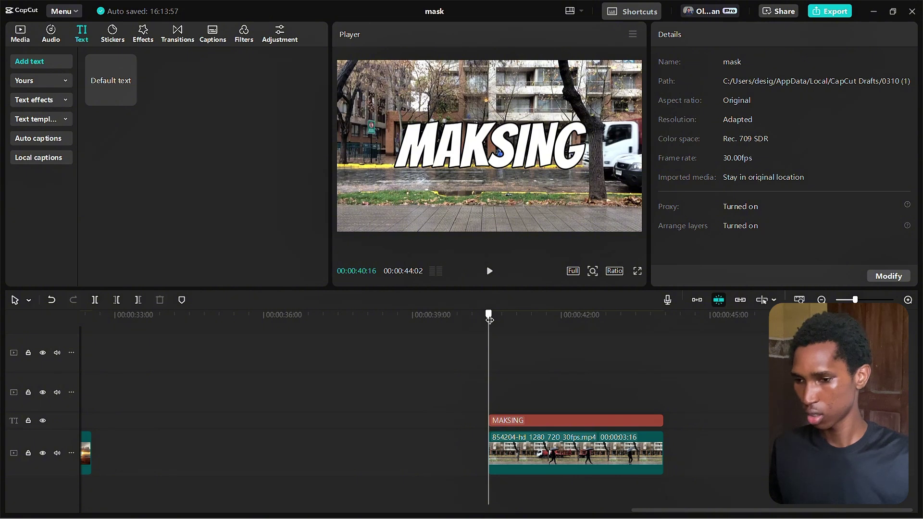
left_click_drag(489, 320, 534, 346)
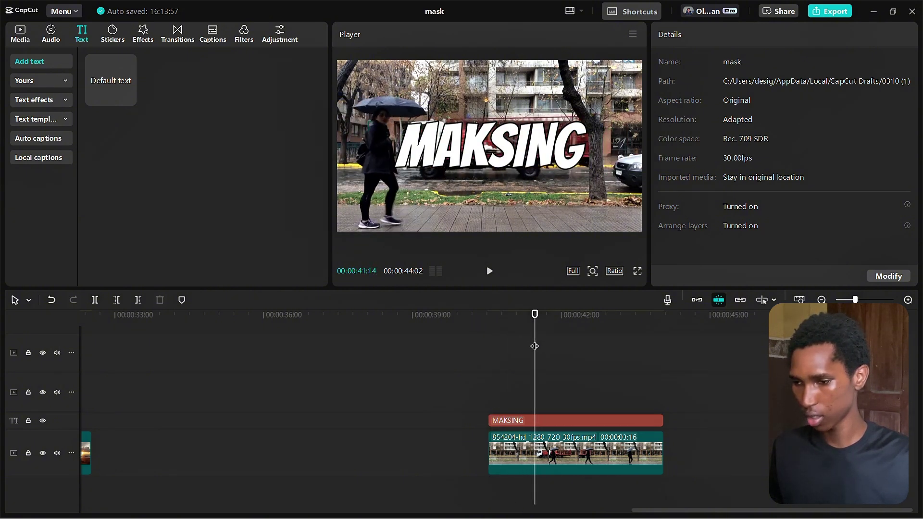
left_click(545, 423)
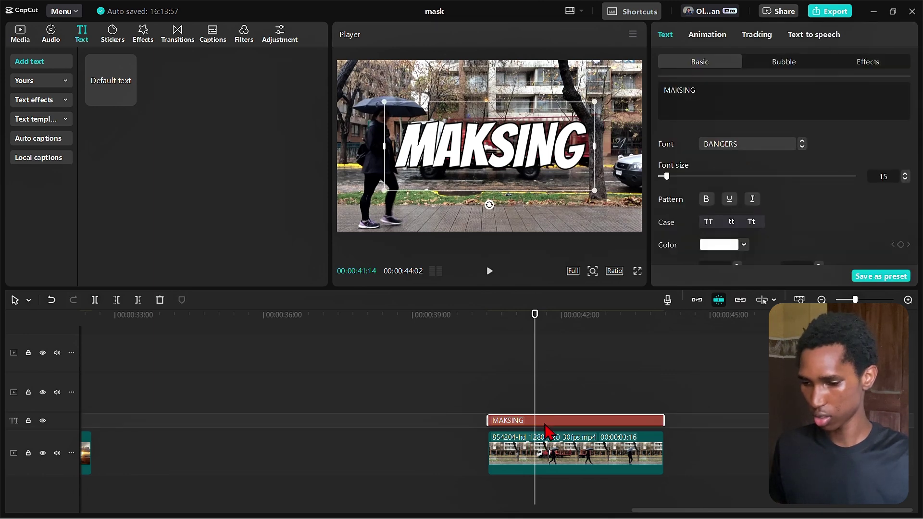
key("ctrl+b")
Duplicate the 854204 street clip onto the track above the MAKSING text, aligned with the original clip.
left_click(511, 371)
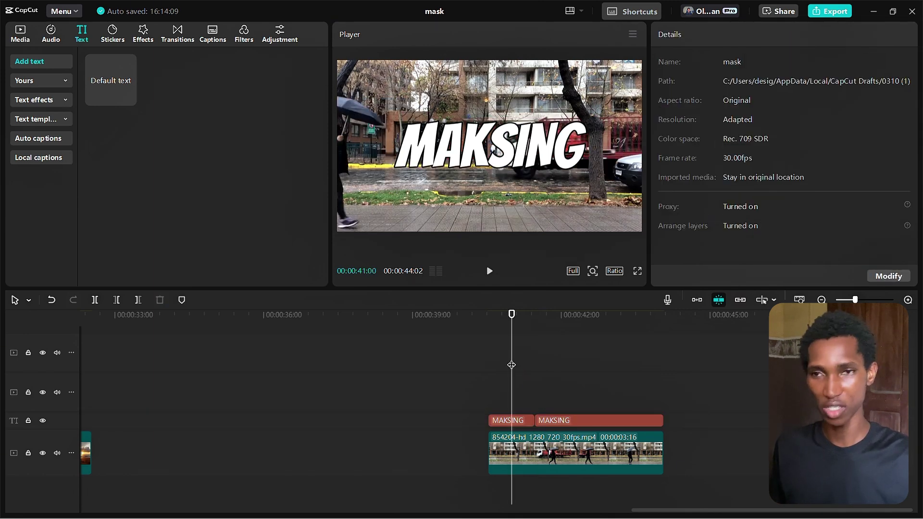
left_click(500, 371)
left_click_drag(500, 371, 644, 411)
left_click(510, 376)
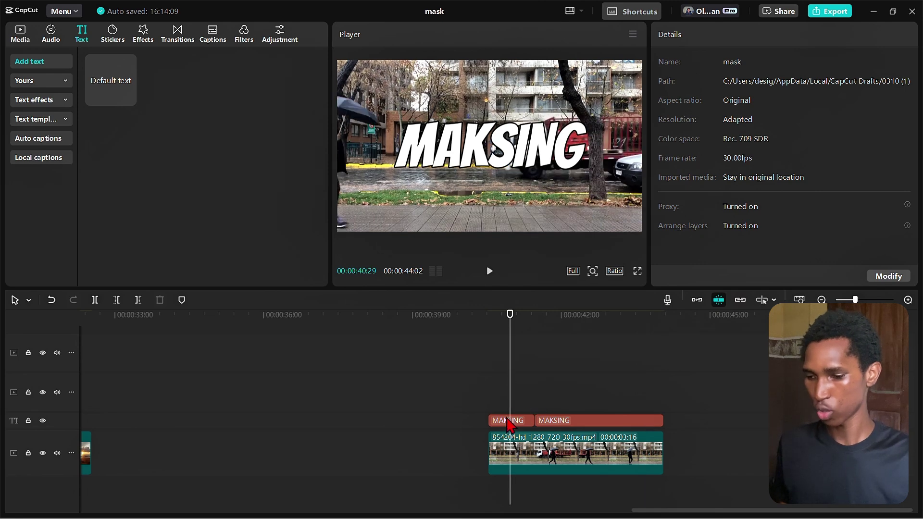
left_click(513, 446)
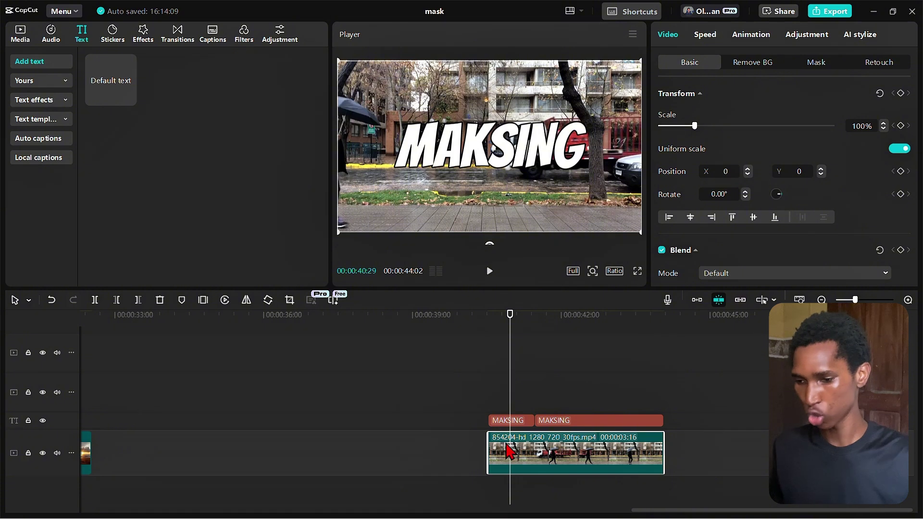
left_click_drag(514, 460, 511, 398)
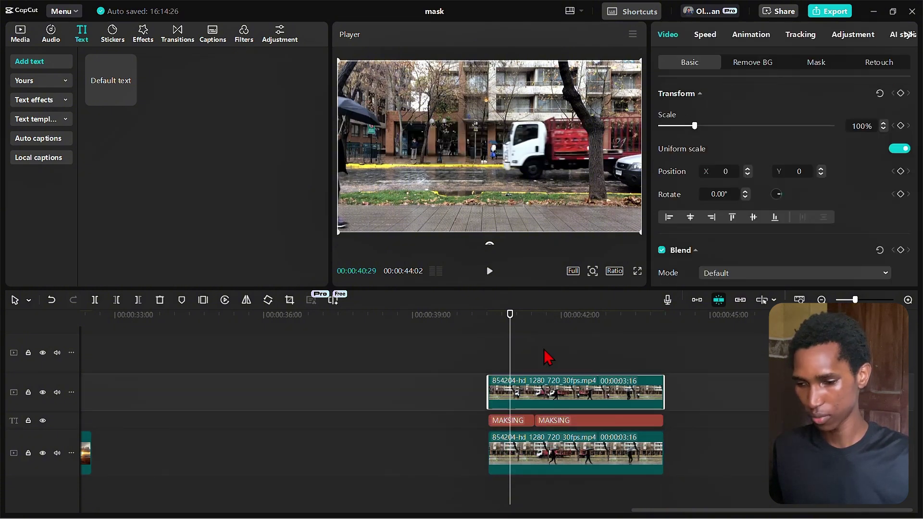
Apply Auto removal to the background of the upper 854204 street clip.
left_click(545, 367)
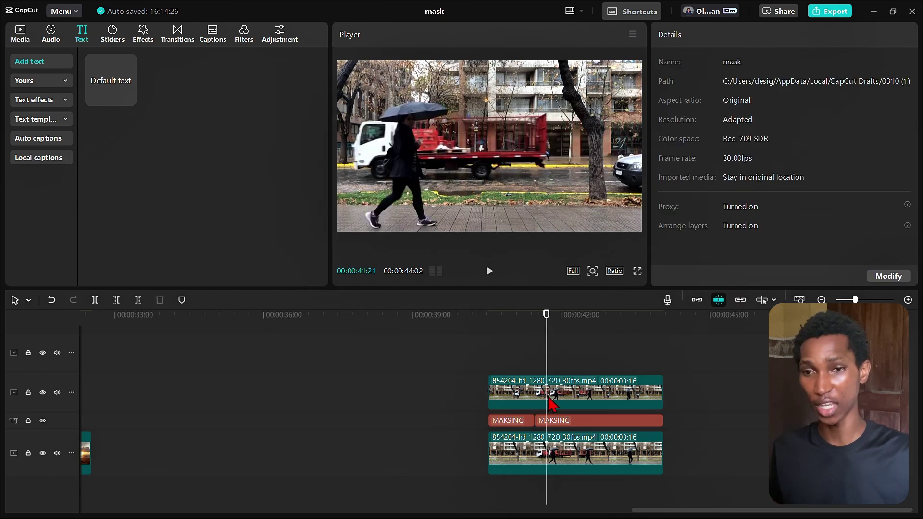
left_click(552, 401)
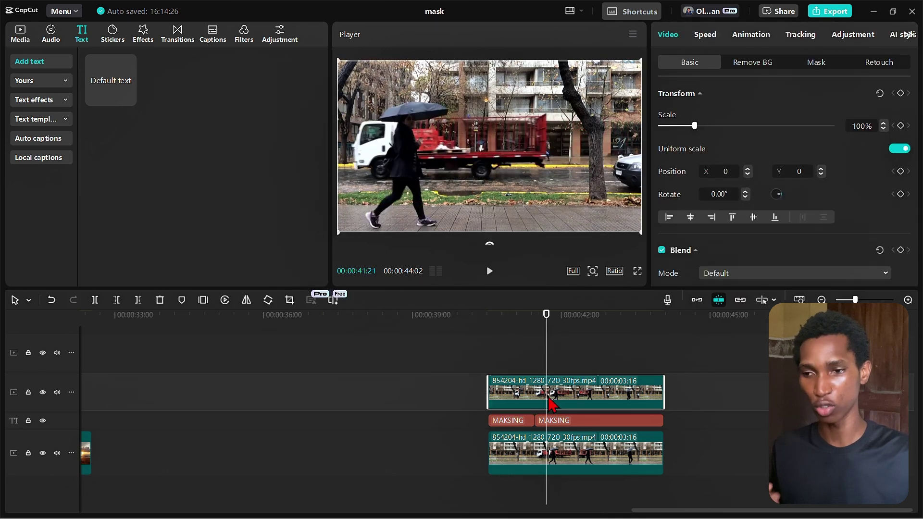
left_click(814, 67)
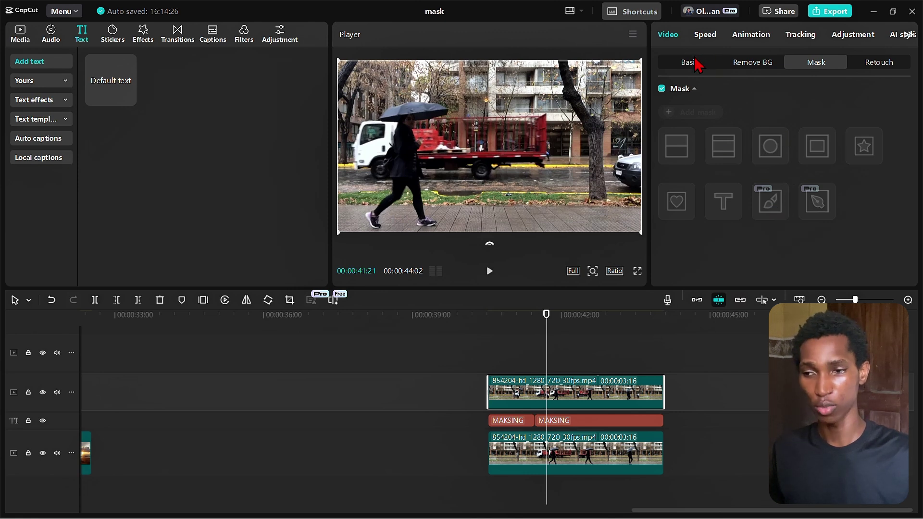
left_click(742, 63)
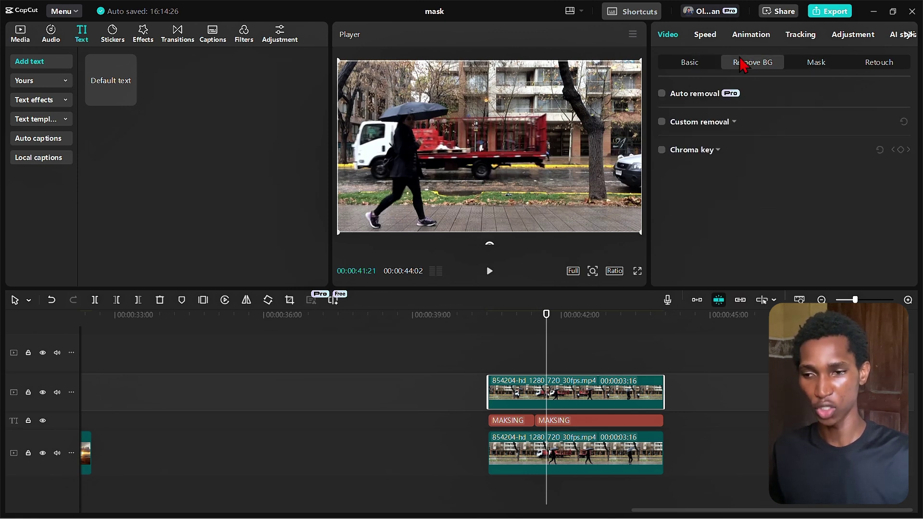
left_click(662, 94)
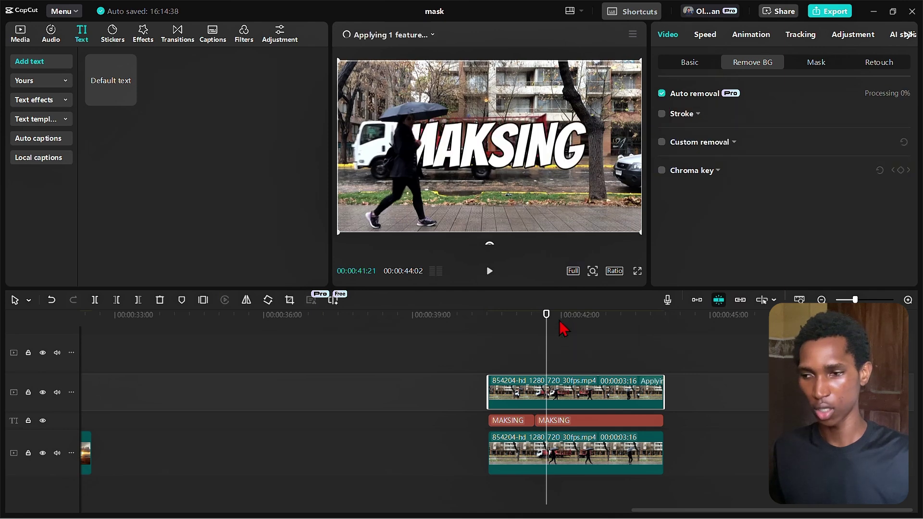
Convert each of the two MAKSING text segments into its own compound clip.
left_click(509, 355)
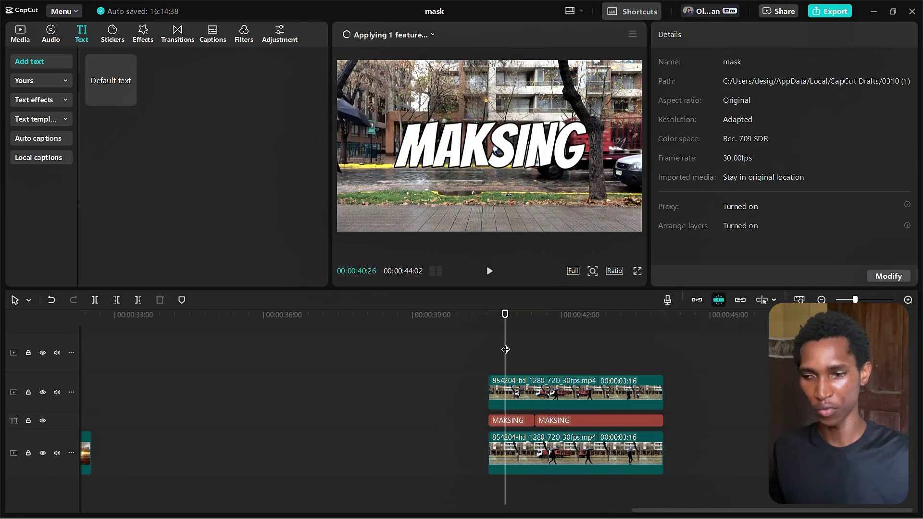
left_click_drag(506, 354, 489, 366)
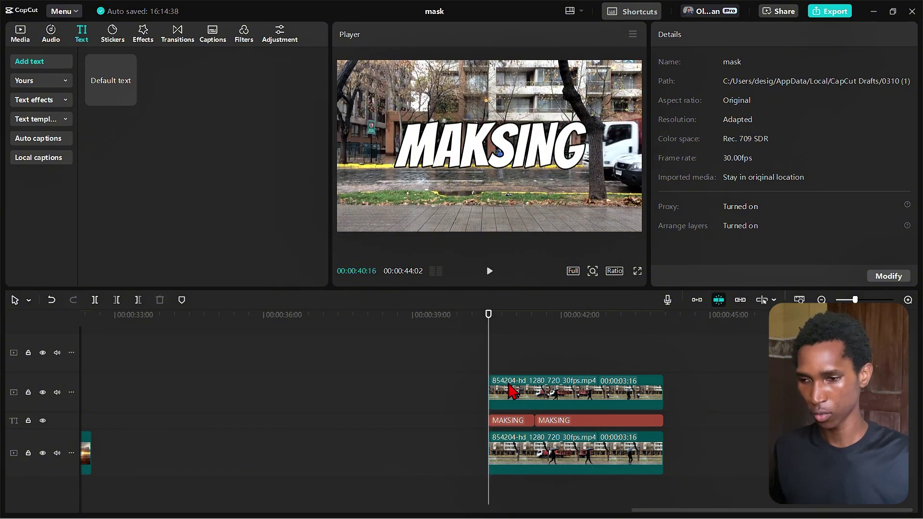
scroll(526, 406, "up", 1)
left_click(540, 425)
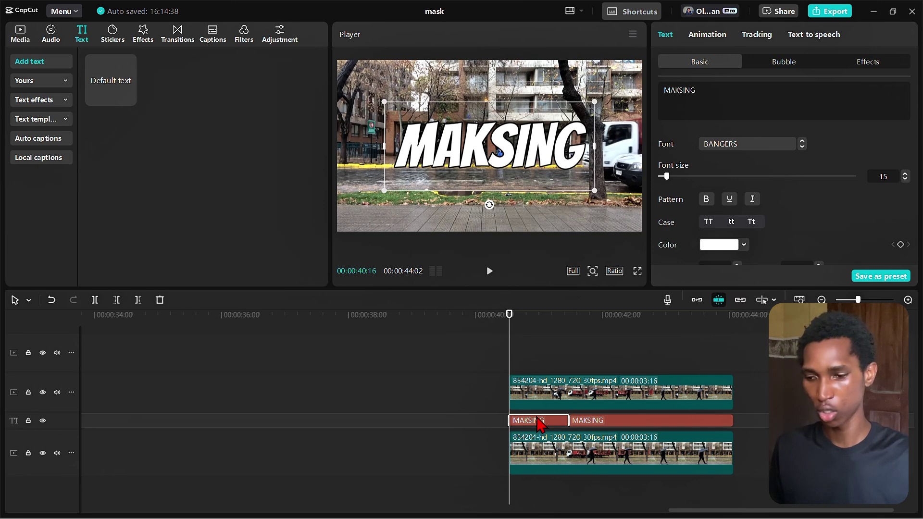
right_click(538, 422)
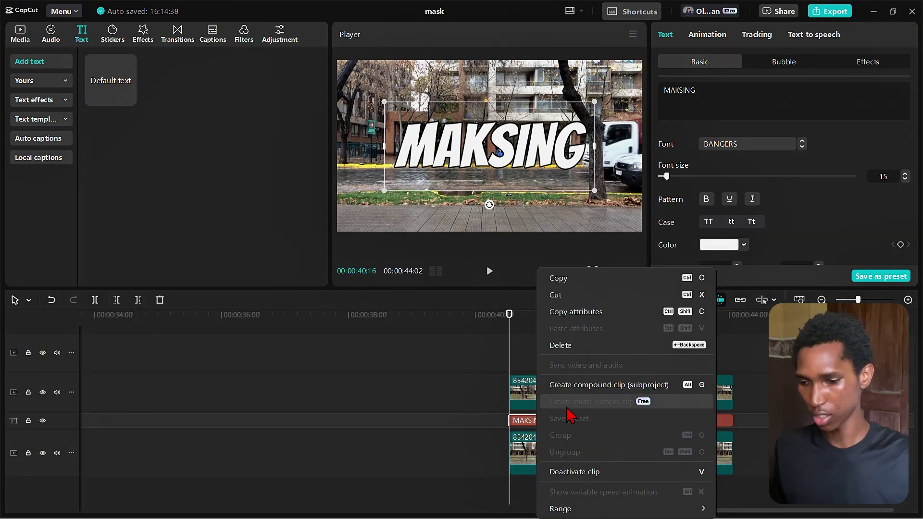
left_click(688, 386)
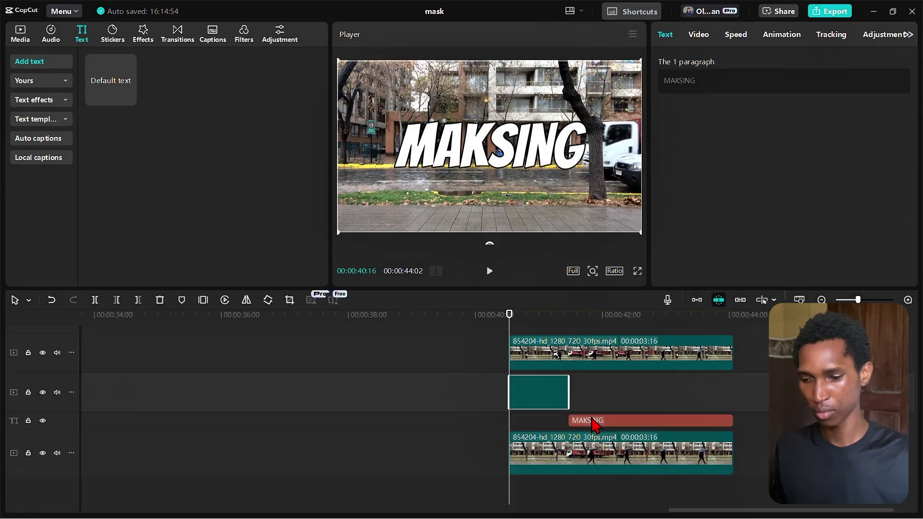
left_click(594, 421)
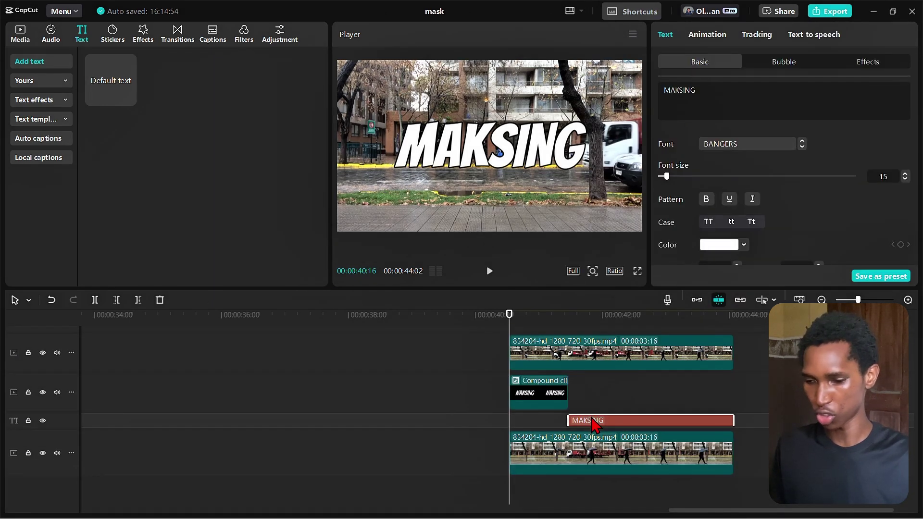
key("alt+g")
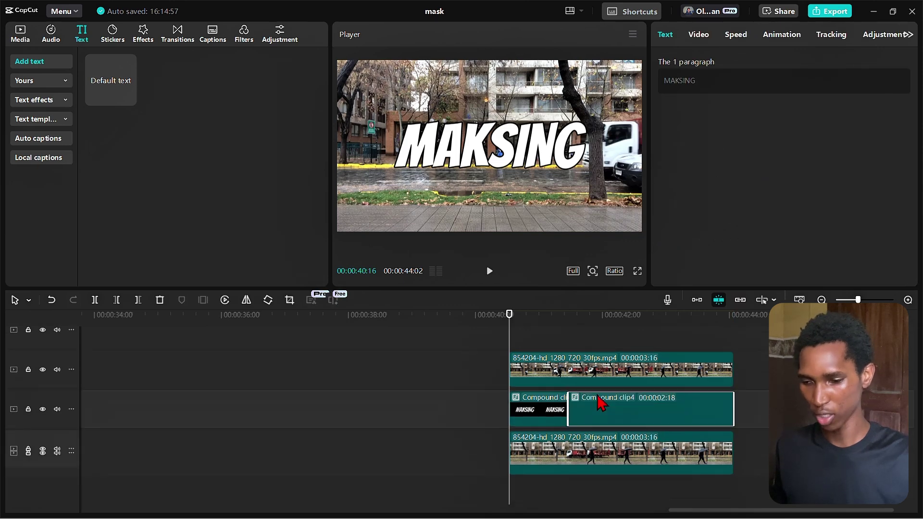
Try the upper street clip one track higher and return it to the track directly above the MAKSING compound clips.
left_click(589, 417)
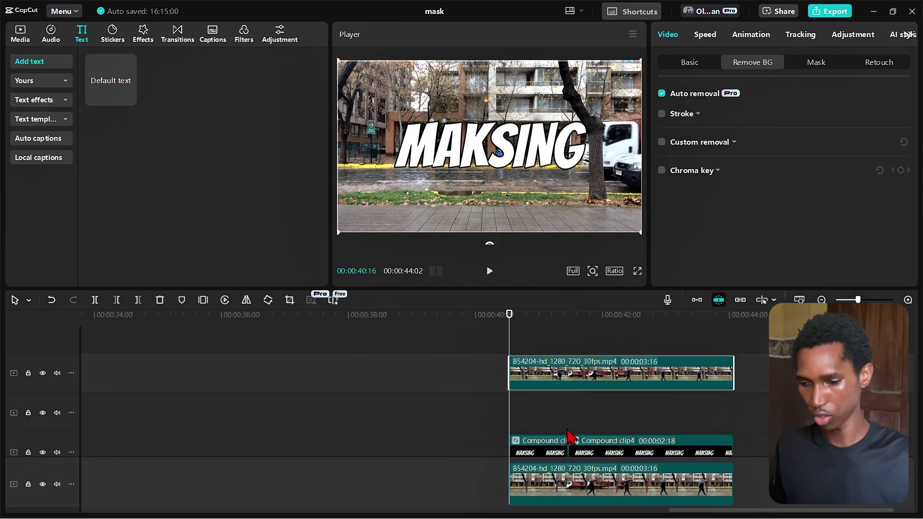
left_click(704, 414)
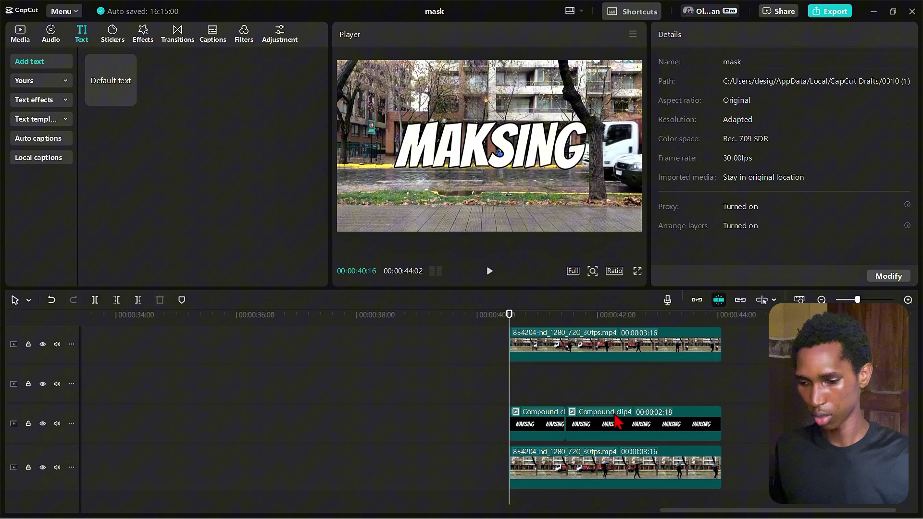
left_click(539, 423, "ctrl")
left_click(550, 342)
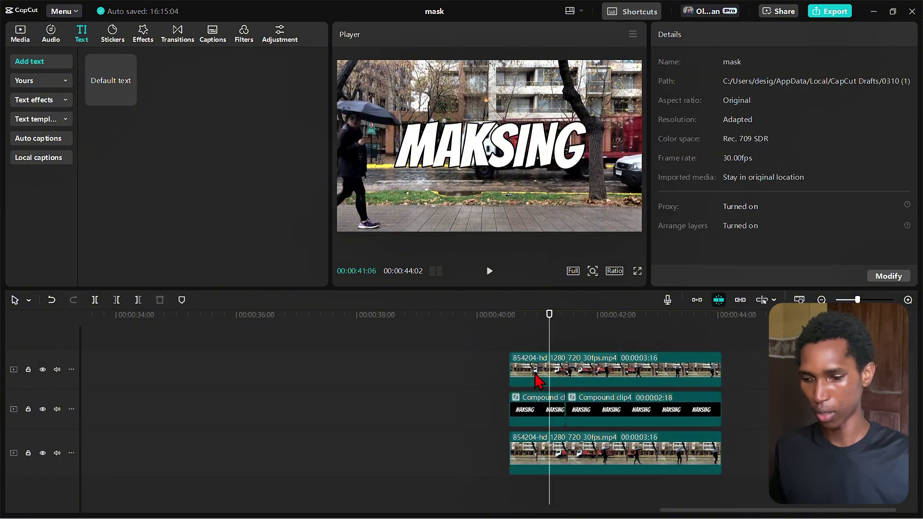
Apply a Split mask to the first MAKSING compound clip with the playhead at its start, 00:00:40:16.
left_click(535, 409)
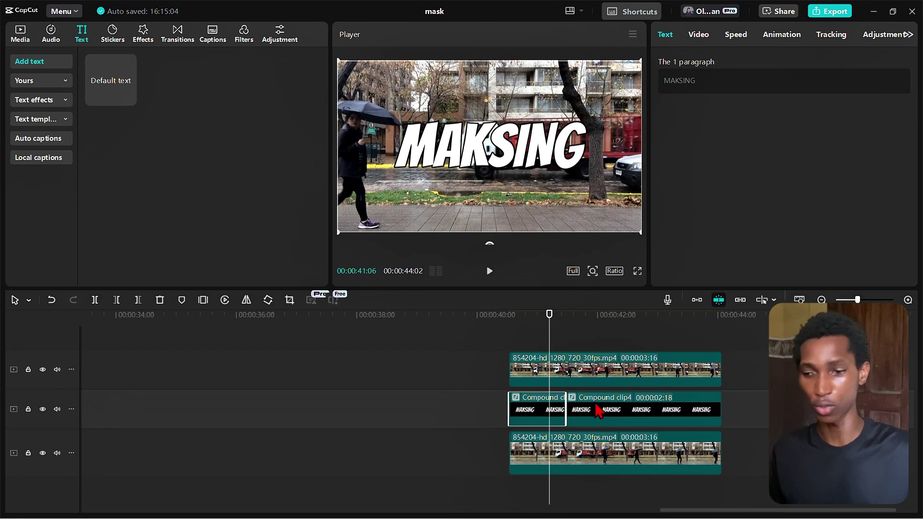
left_click(524, 322)
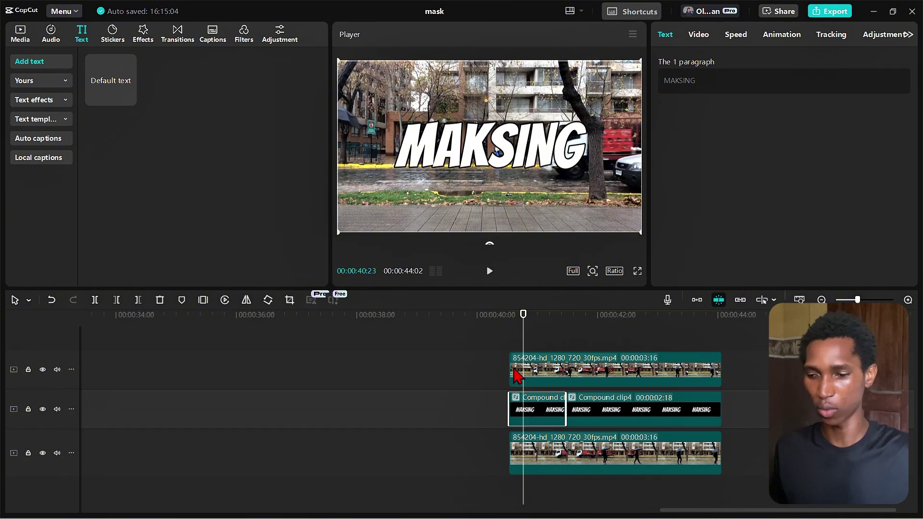
left_click(515, 336)
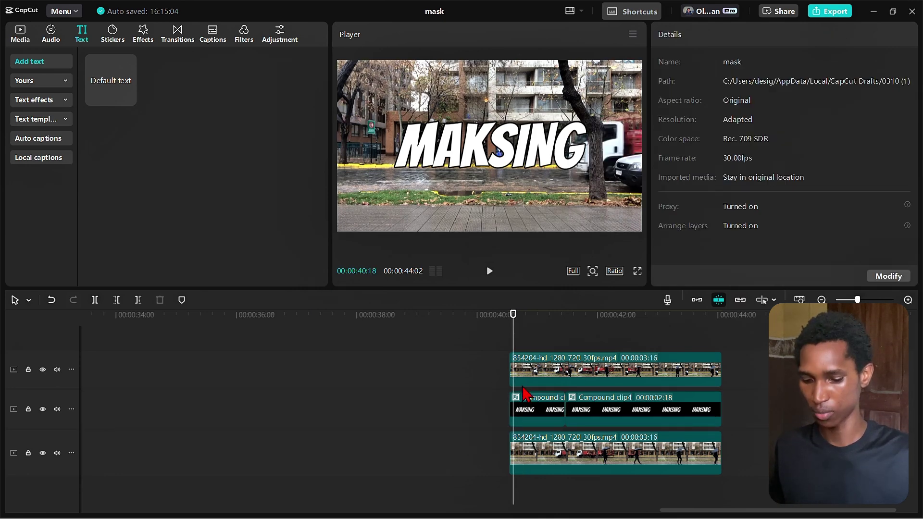
key("Left")
key("Left")
left_click(524, 411)
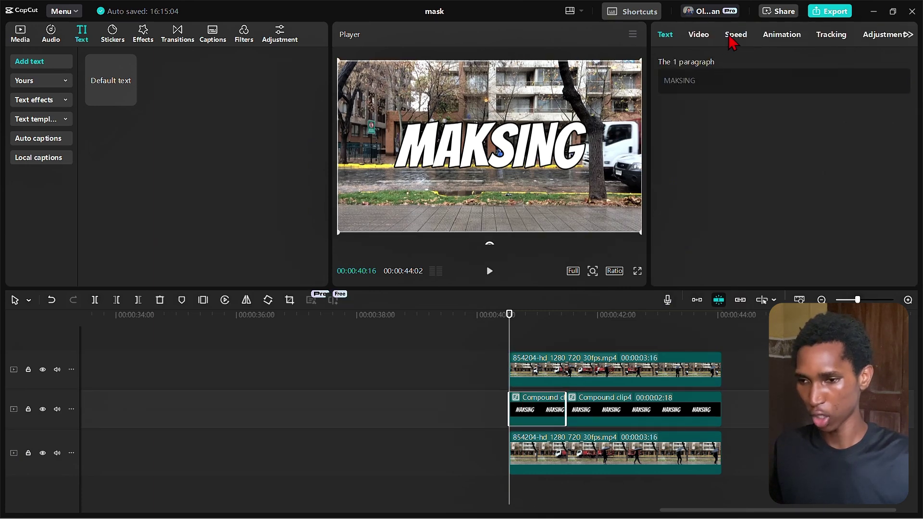
left_click(700, 36)
left_click(808, 62)
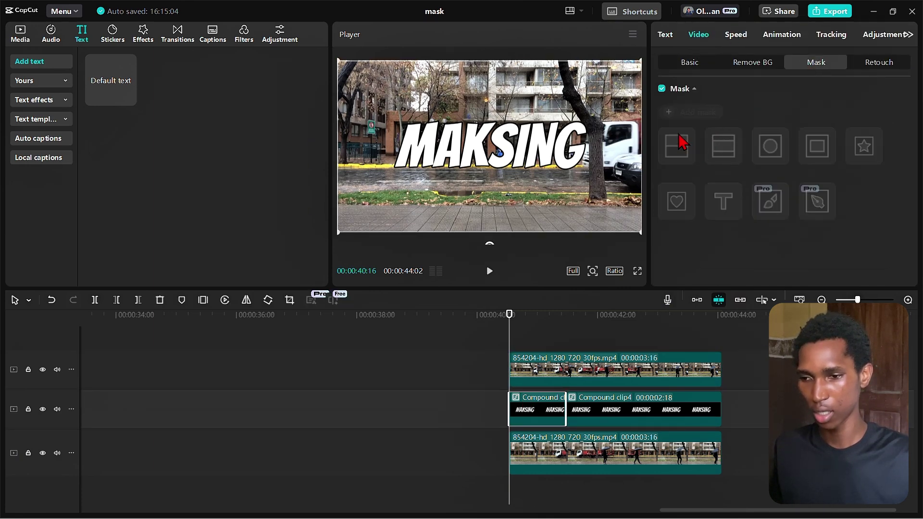
left_click(671, 113)
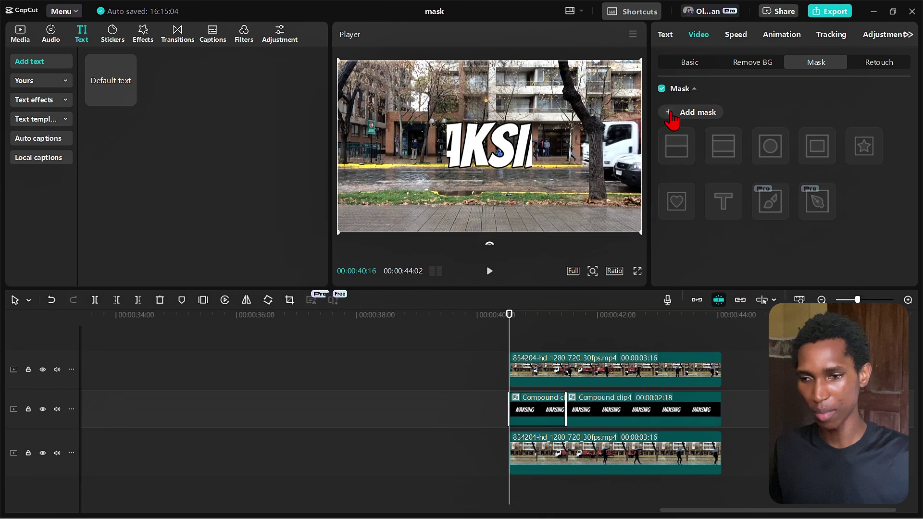
left_click(672, 159)
Set the split mask to X 617, rotation -101° and feather 40, and keyframe all mask settings at the clip's start.
left_click_drag(490, 161, 592, 156)
scroll(820, 206, "down", 3)
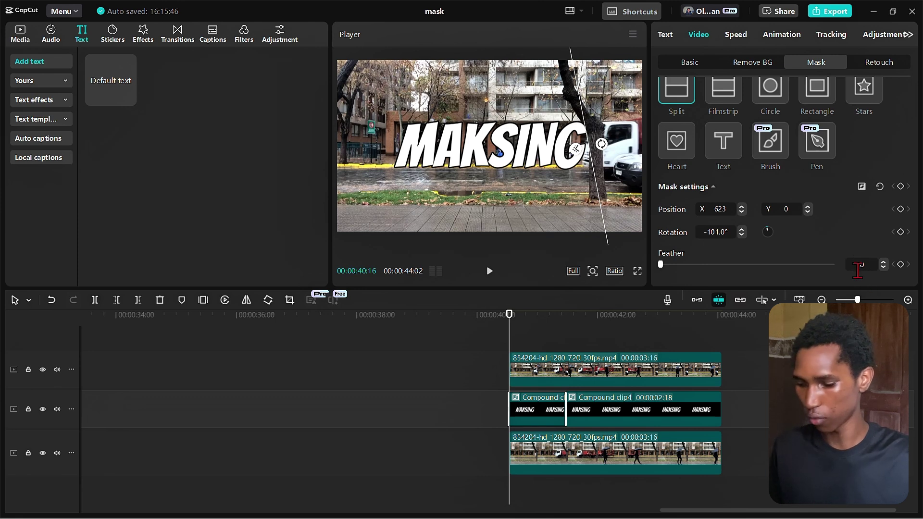
key("Return")
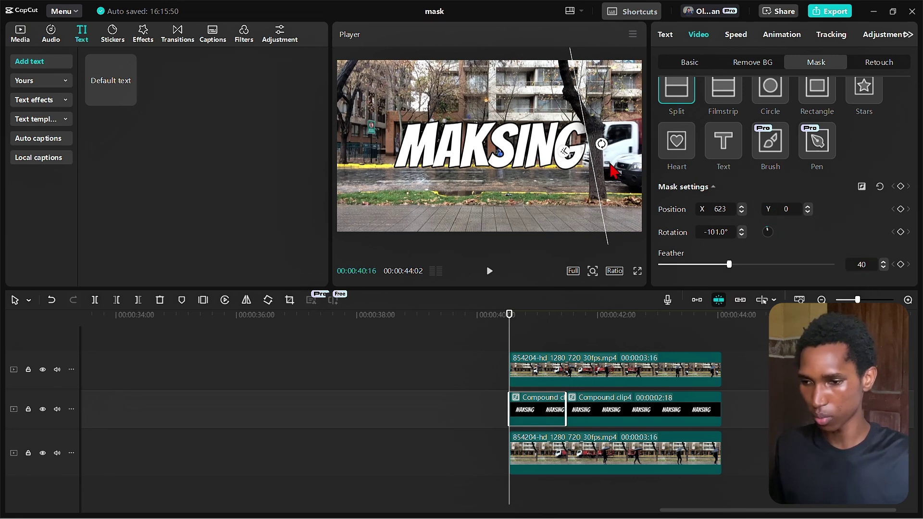
left_click_drag(600, 166, 596, 165)
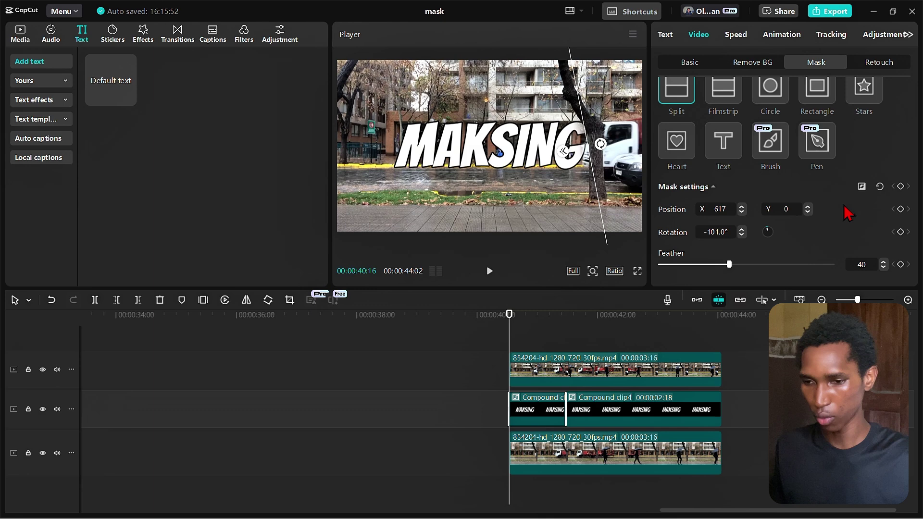
left_click(901, 187)
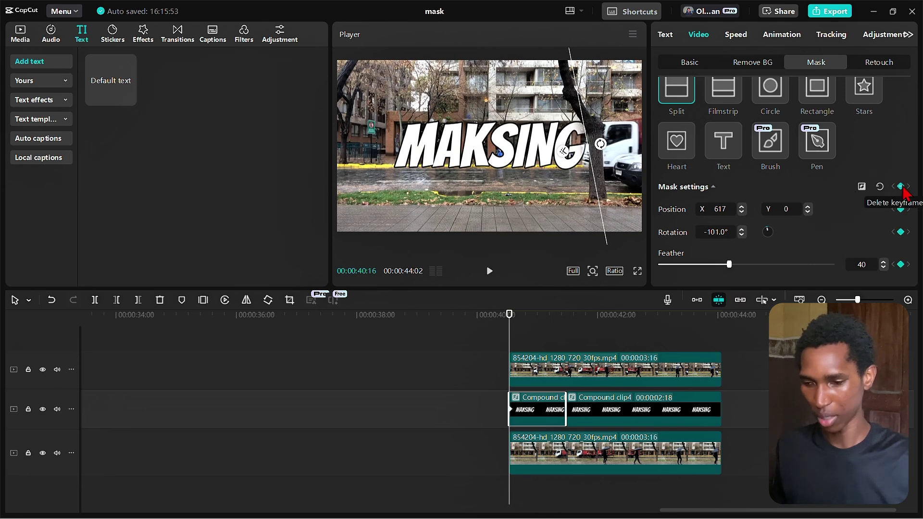
Keyframe the first clip's mask position at X -548 at 00:00:41:13 and play back the text wipe.
key("Down")
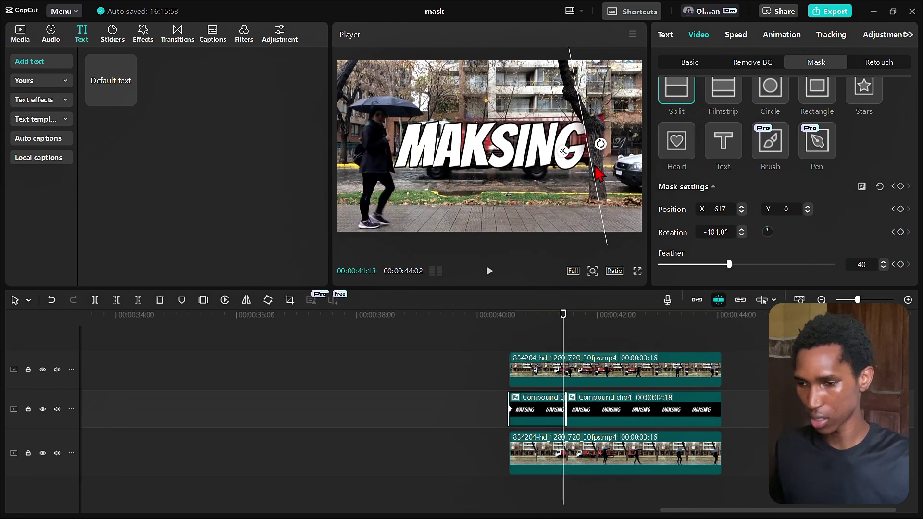
left_click_drag(592, 164, 409, 162)
scroll(371, 369, "up", 5)
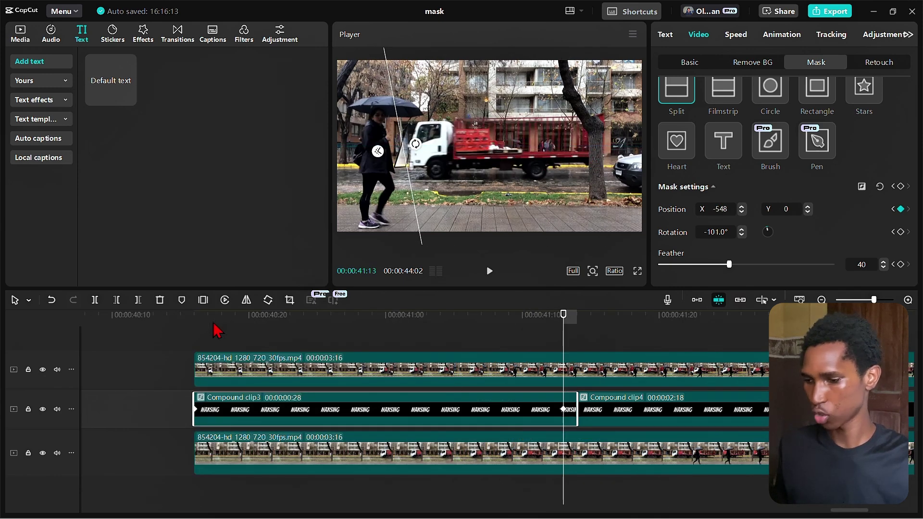
left_click(200, 333)
key("space")
key("space")
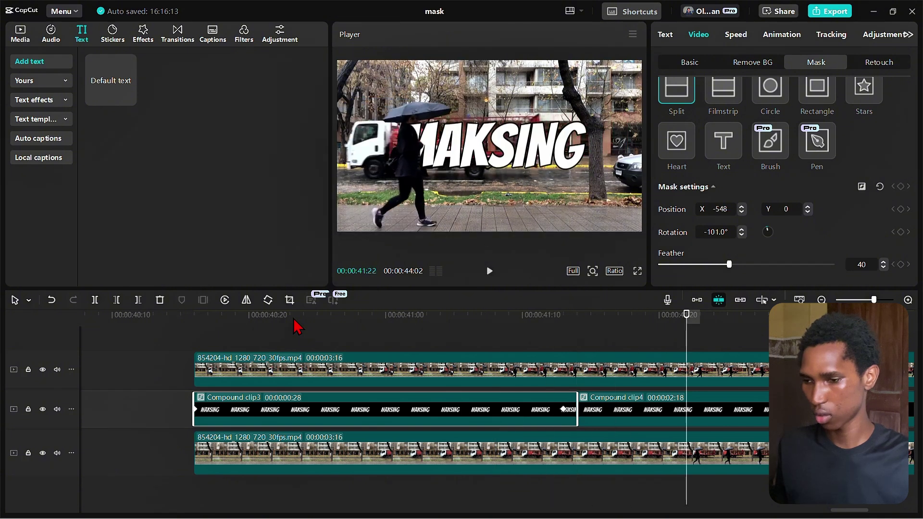
Apply a Split mask to the second MAKSING compound clip with the playhead at its start, 00:00:41:14.
scroll(543, 355, "right", 4)
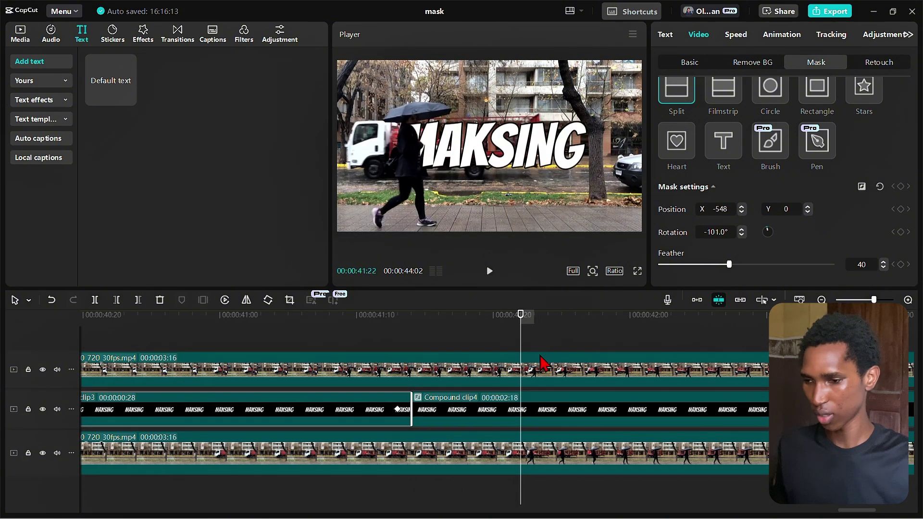
scroll(545, 375, "down", 1)
left_click_drag(469, 345, 433, 349)
left_click(458, 422)
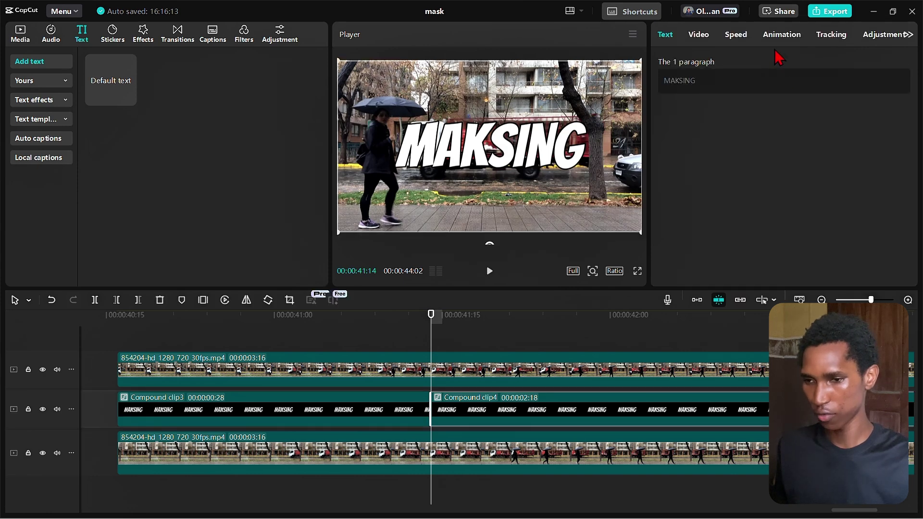
left_click(737, 42)
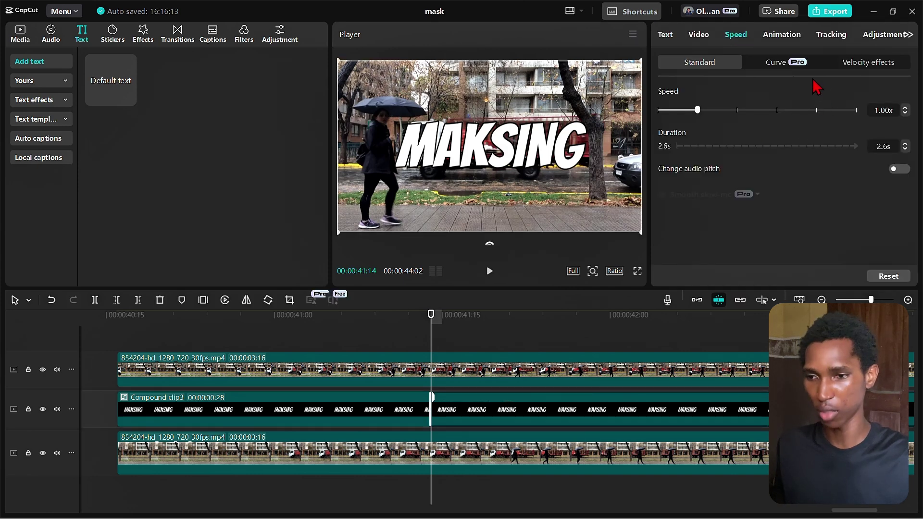
left_click(677, 34)
left_click(700, 37)
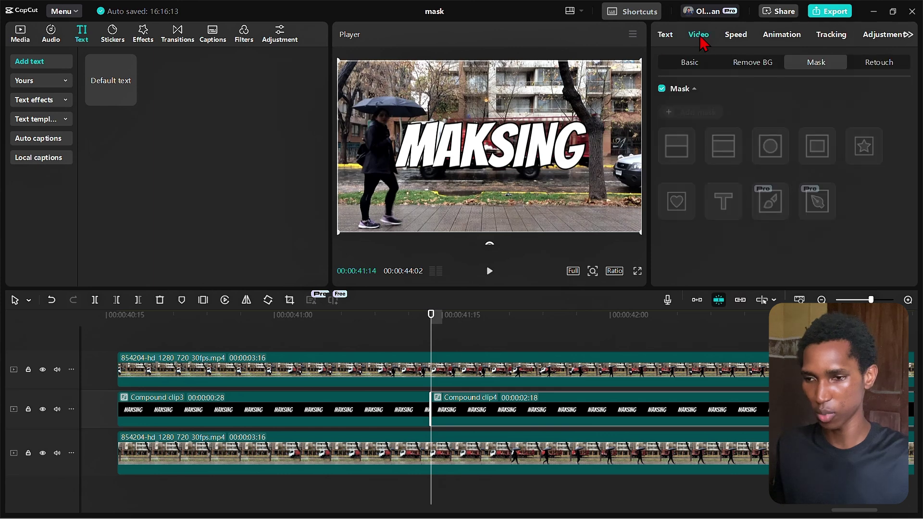
left_click(669, 115)
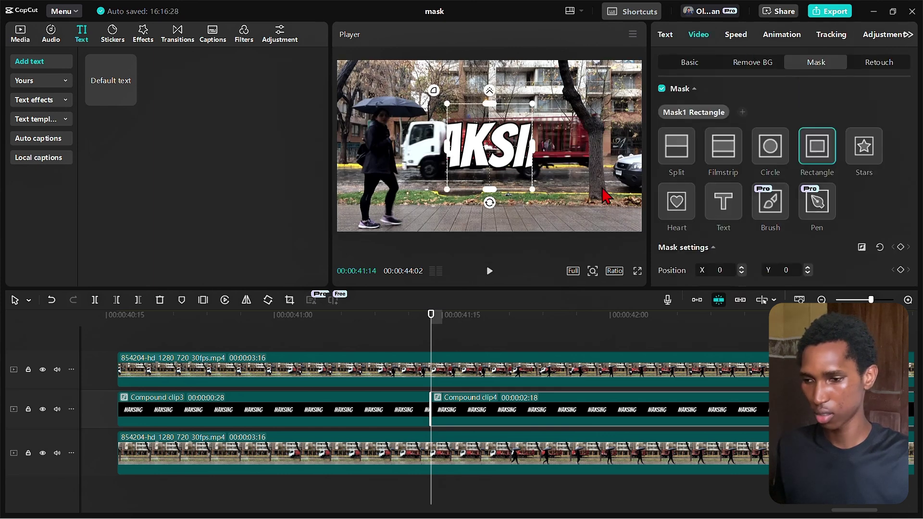
left_click(686, 156)
scroll(842, 228, "down", 2)
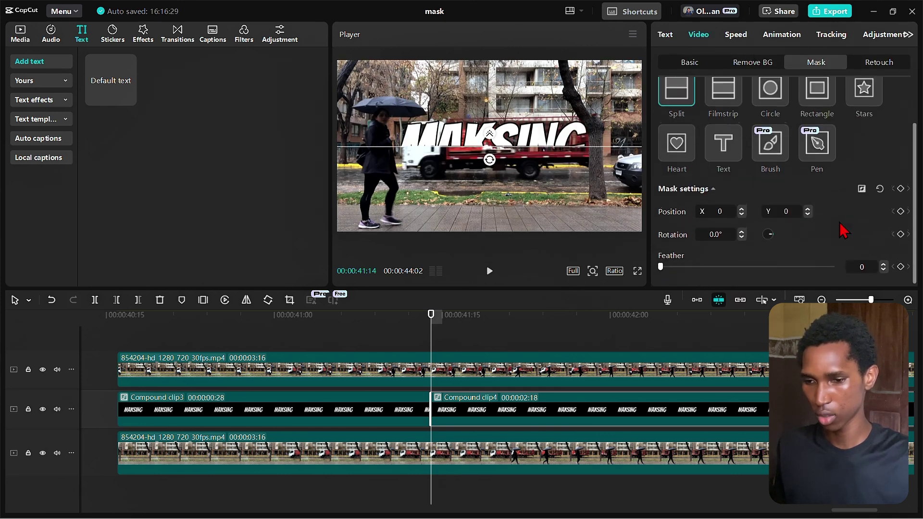
Keyframe the second clip's mask from X -563, Y 42, rotation -72° at its start to just past the final G at 00:00:43:27.
left_click_drag(494, 168, 412, 144)
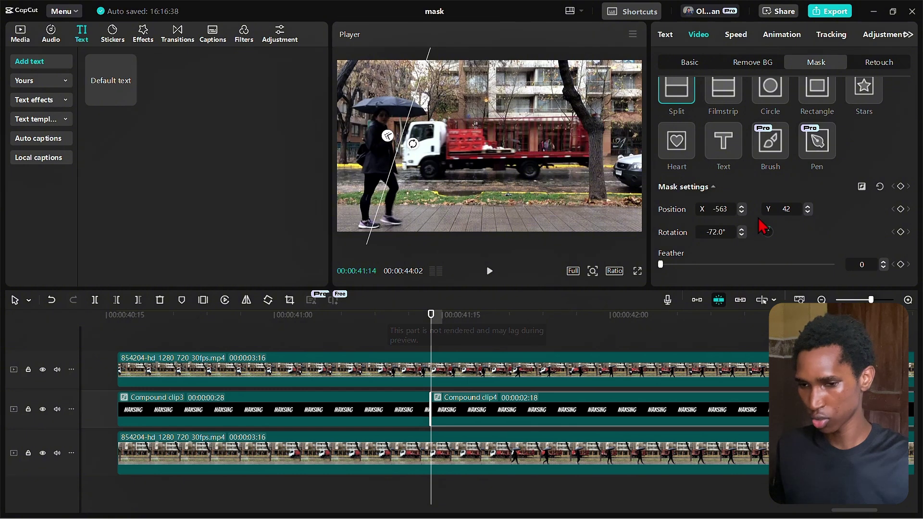
left_click(900, 186)
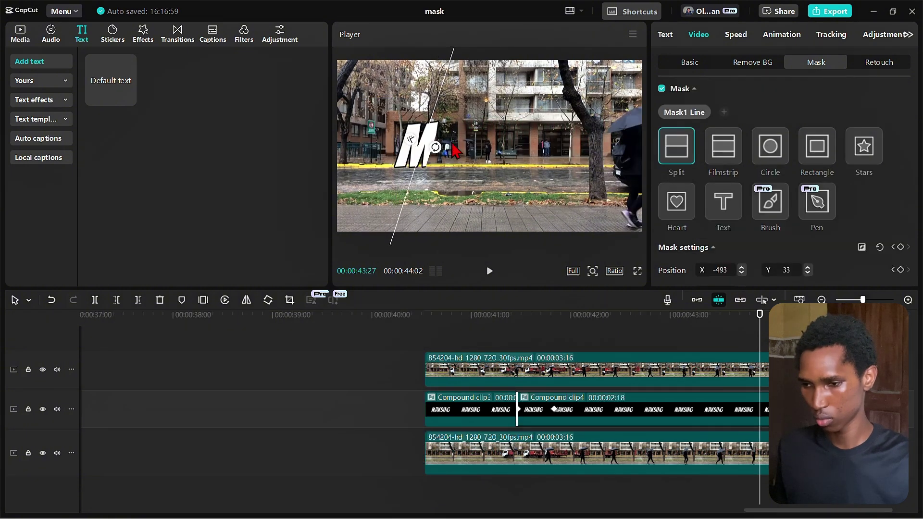
left_click_drag(433, 144, 589, 161)
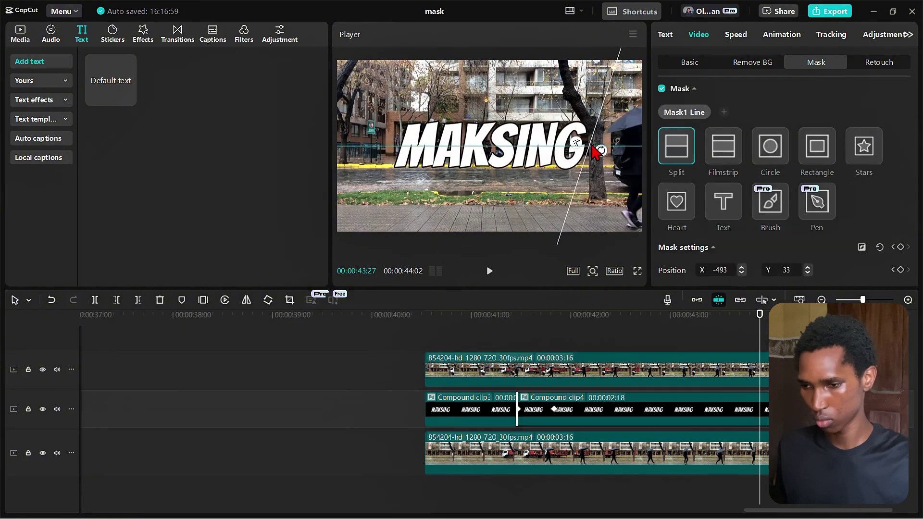
Preview the MAKSING wipe and reveal from the start of the street clip through both compound clips.
left_click(339, 335)
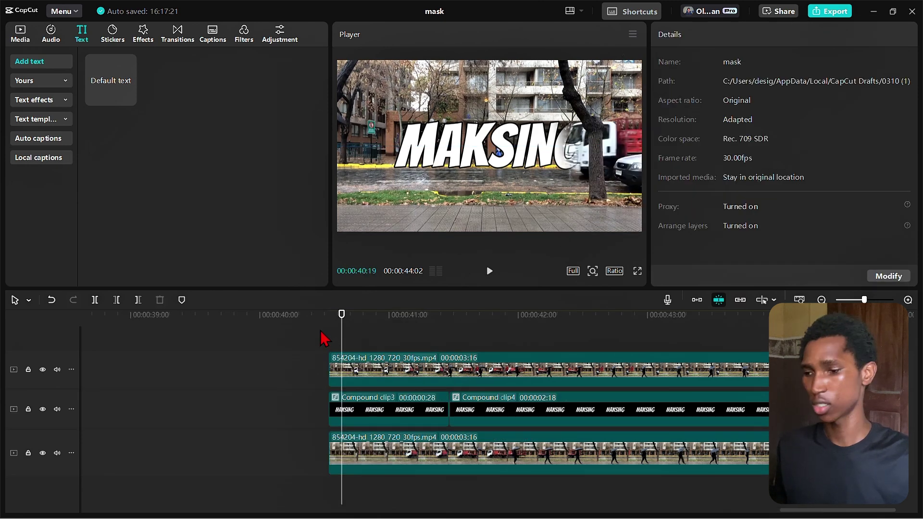
left_click(331, 336)
left_click(362, 332)
left_click_drag(397, 329, 791, 331)
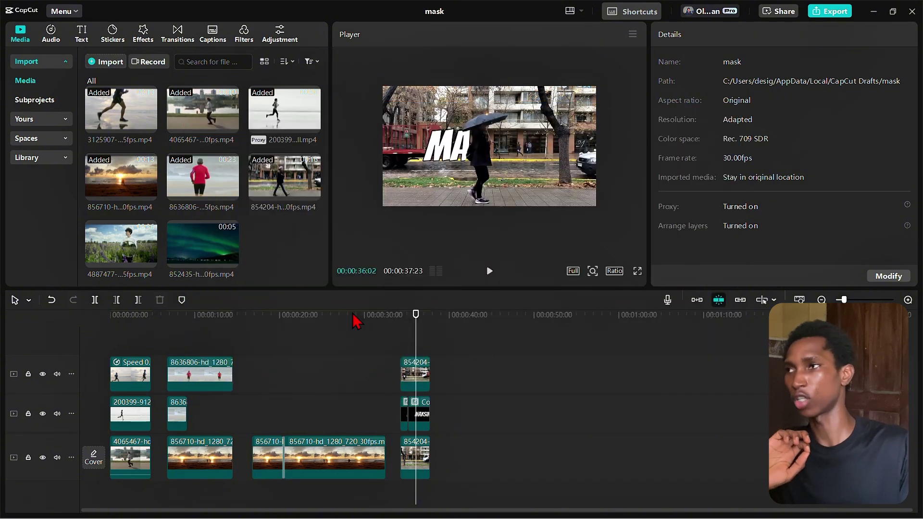
Add the 4887477 flower-field clip to the main track after the street clip and scale it to 107% to fill the frame.
left_click(120, 243)
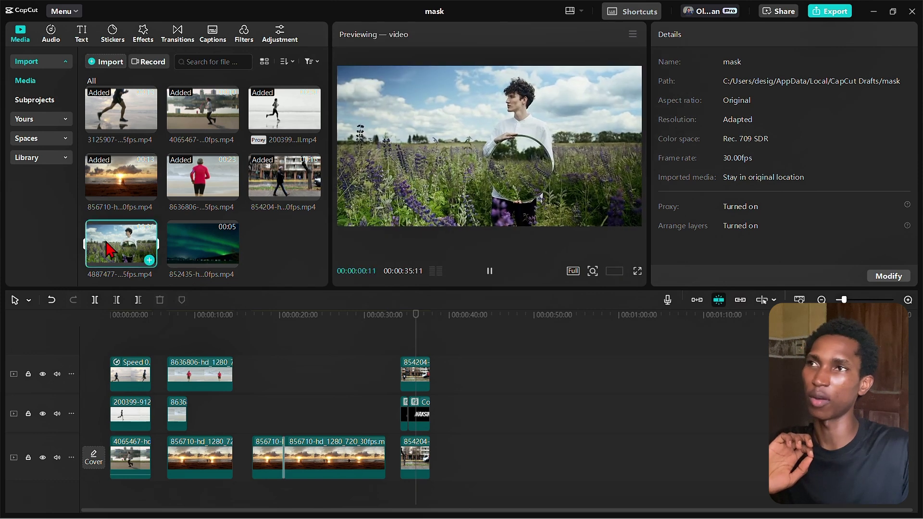
left_click_drag(121, 243, 480, 461)
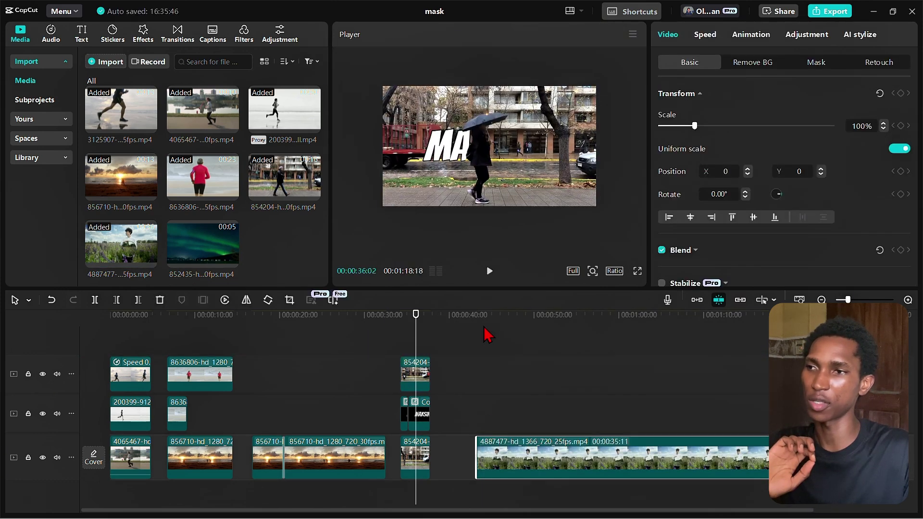
left_click(482, 323)
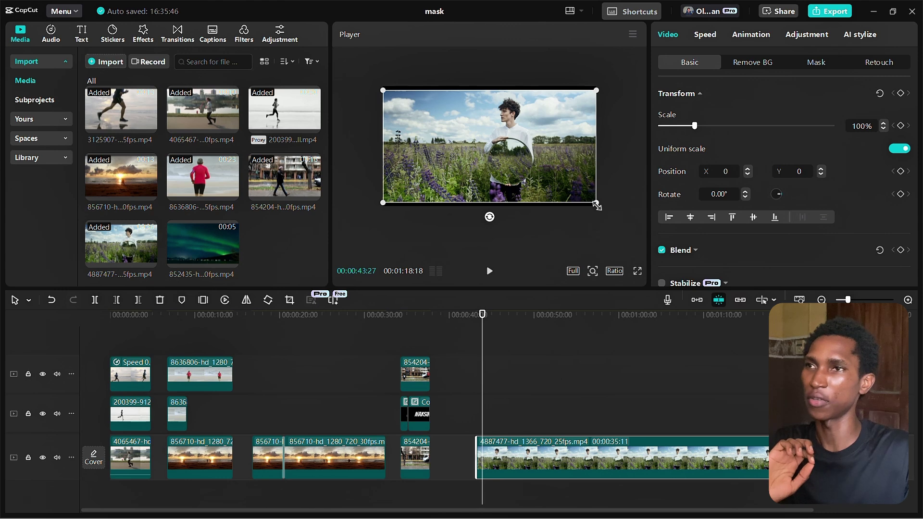
left_click_drag(596, 202, 604, 207)
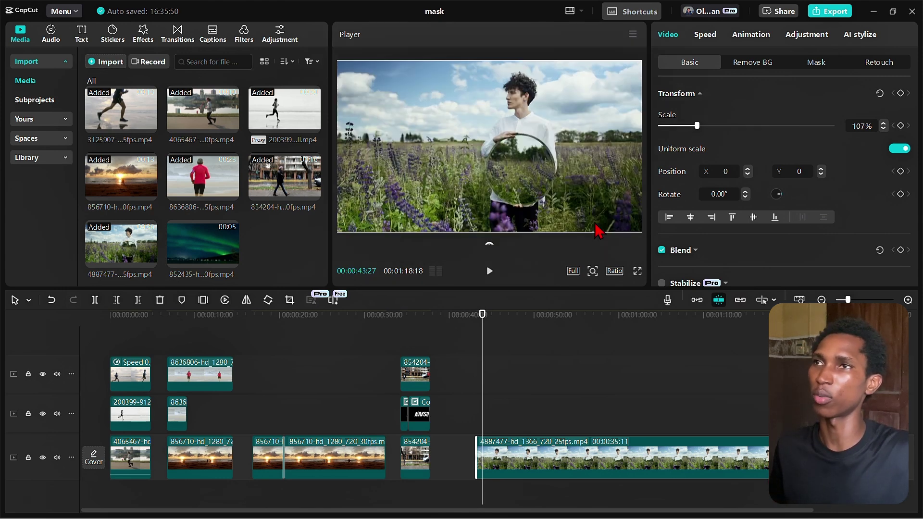
Trim both ends of the 4887477 clip, keeping a short section that ends at 00:00:51:23.
left_click_drag(480, 330, 549, 326)
key("q")
key("w")
scroll(547, 428, "up", 3)
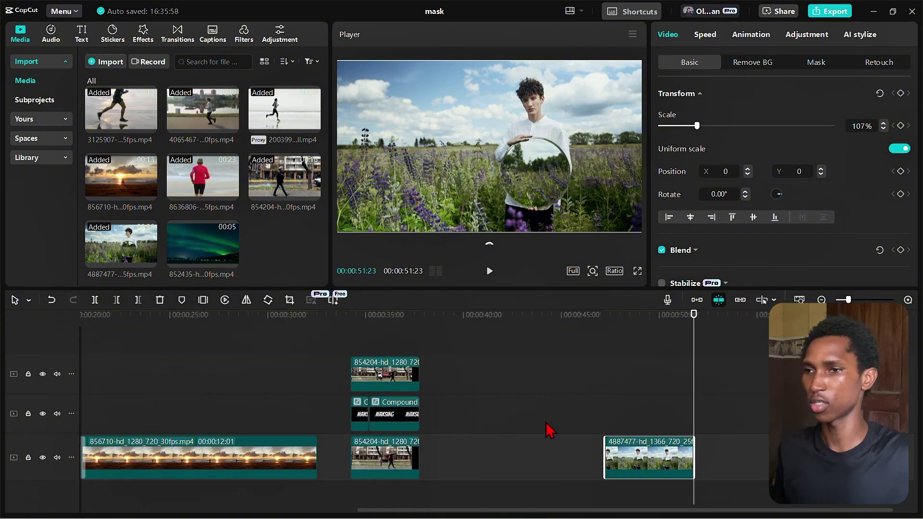
scroll(581, 398, "down", 4)
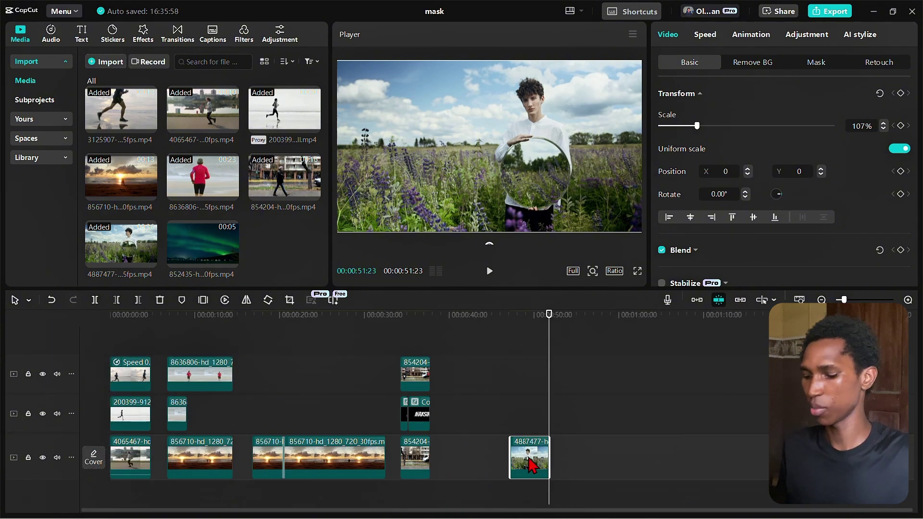
Duplicate the trimmed 4887477 clip onto the track above, aligned with the original.
key("ctrl+c")
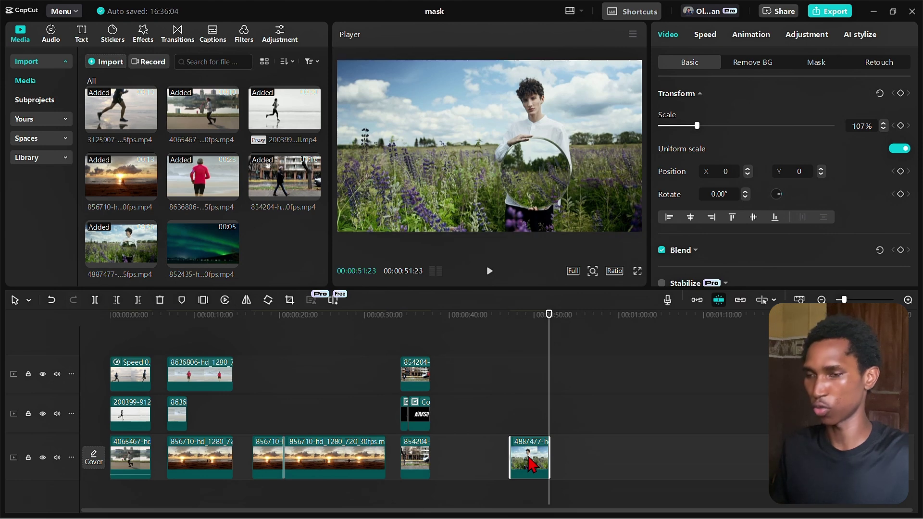
key("ctrl+v")
left_click_drag(560, 457, 530, 423)
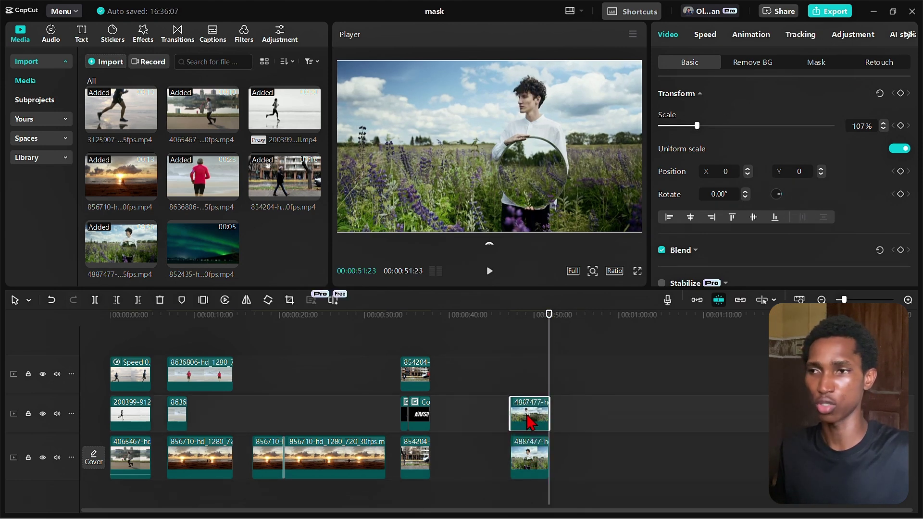
Raise the upper 4887477 copy one track and place the 852435 aurora clip between the two copies, aligned with their start.
left_click(519, 371)
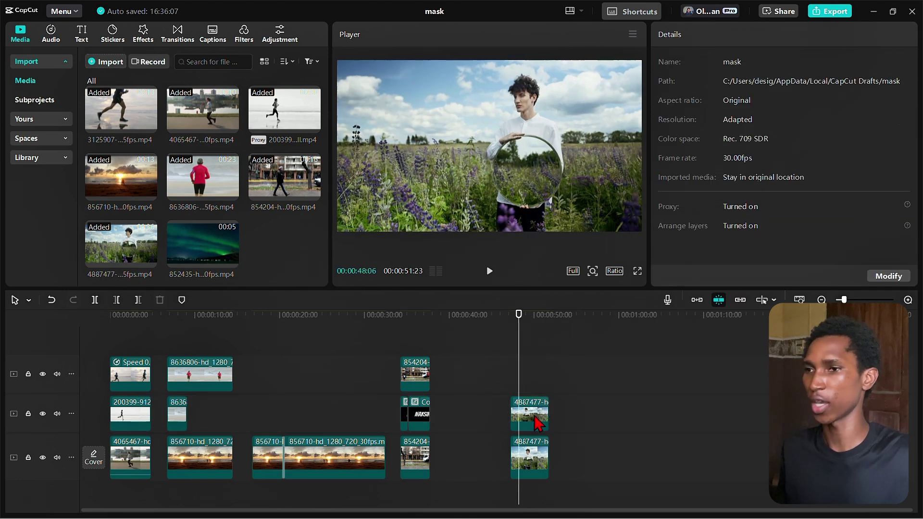
mouse_move(538, 407)
left_mouse_down()
mouse_move(534, 375)
mouse_move(494, 319)
mouse_move(478, 342)
mouse_move(531, 412)
mouse_move(517, 422)
mouse_move(547, 417)
left_mouse_up()
scroll(547, 417, "up", 2)
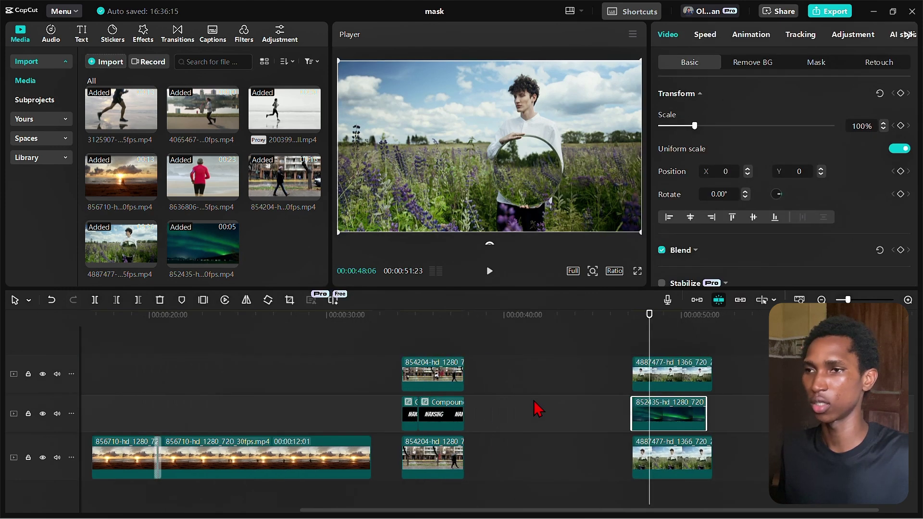
left_click(706, 337)
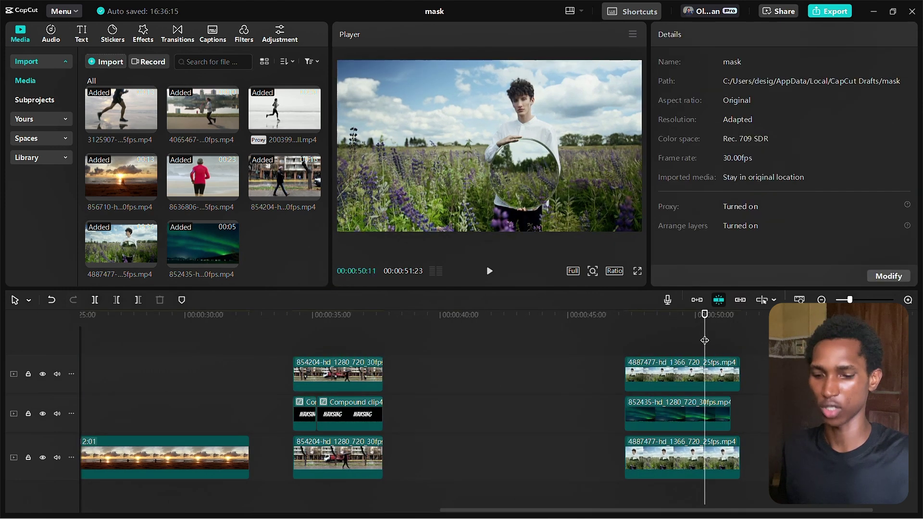
Trim the ends of both 4887477 flower-field copies to match the aurora clip, ending at 00:00:51:12.
left_click(680, 377)
left_click(688, 462, "ctrl")
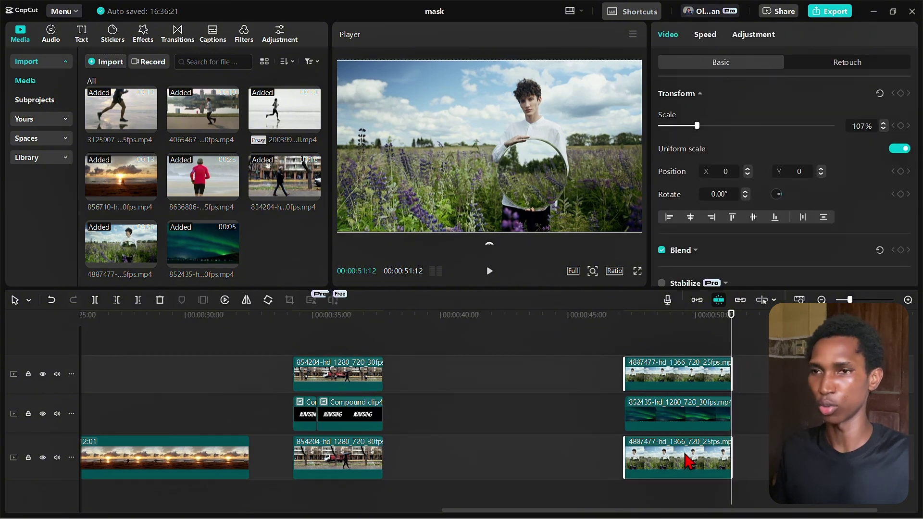
left_click(654, 325)
scroll(655, 399, "down", 1)
scroll(654, 399, "right", 2)
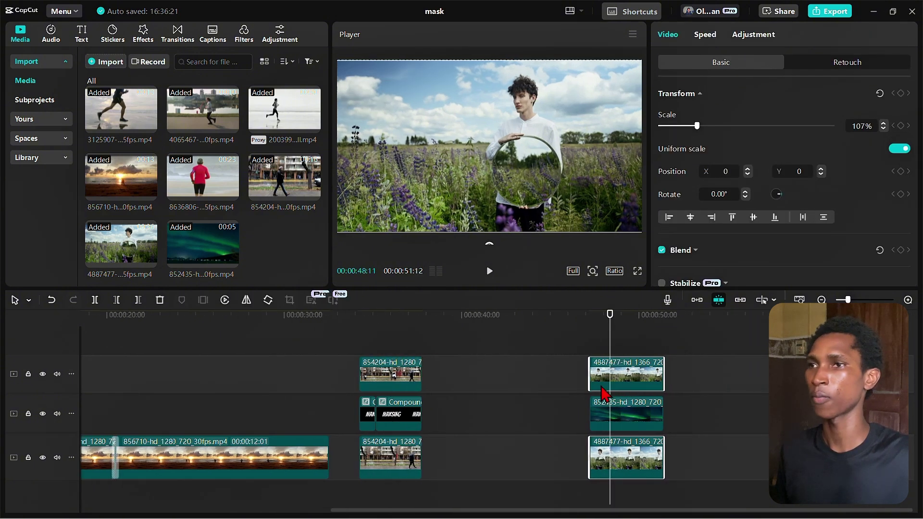
Apply auto background removal to the upper 4887477 copy and preview the man's cutout over the aurora.
left_click(637, 376)
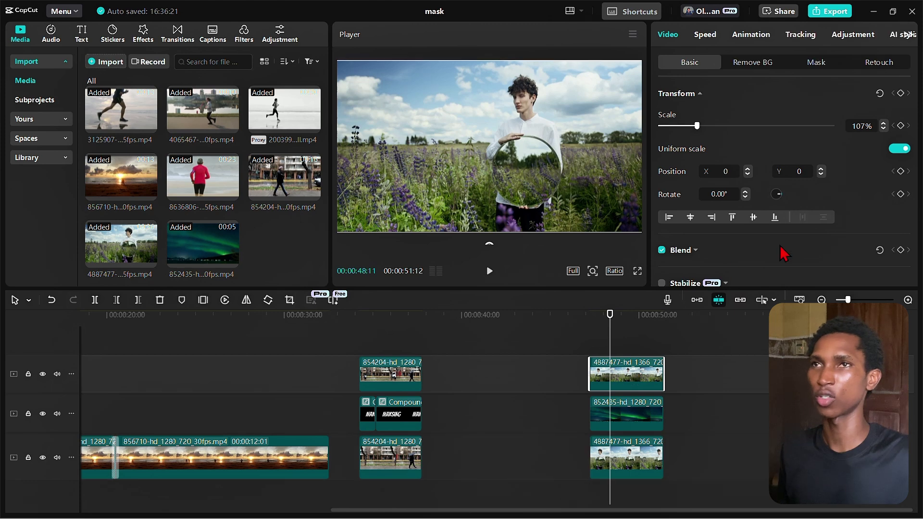
left_click(758, 68)
left_click(816, 65)
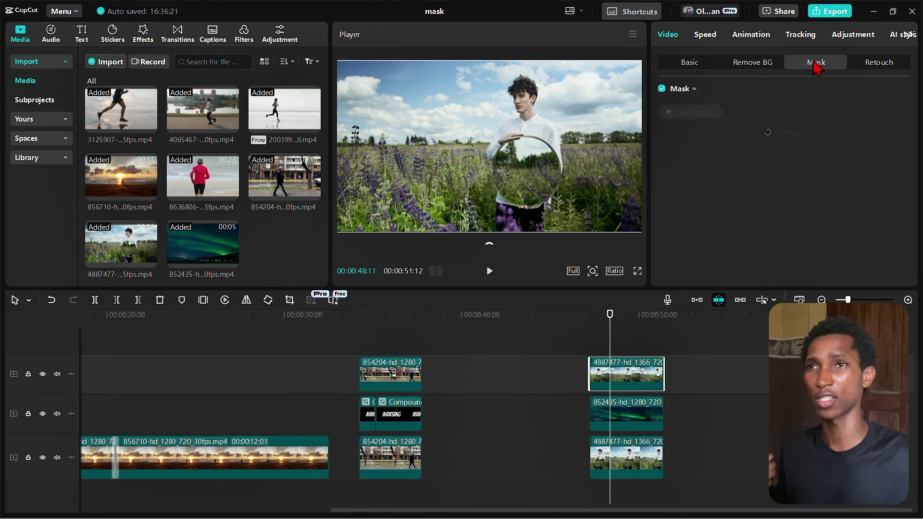
left_click(746, 64)
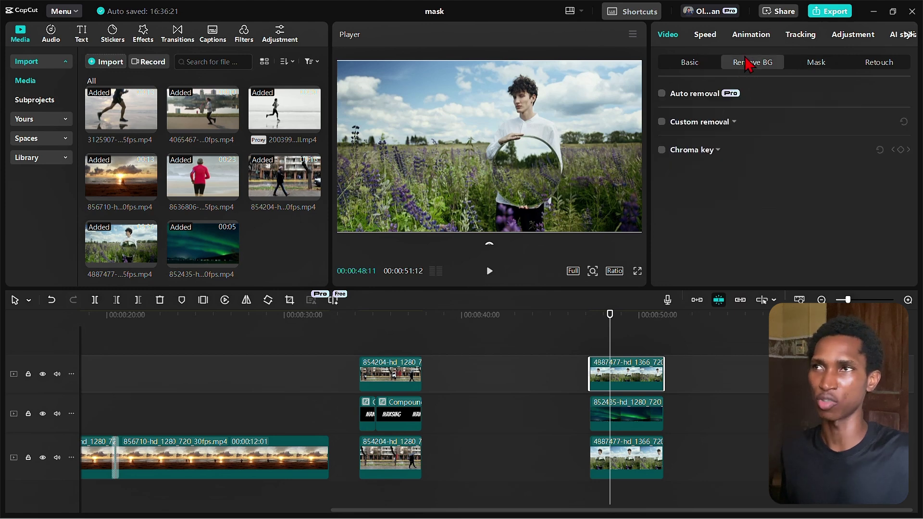
left_click(662, 93)
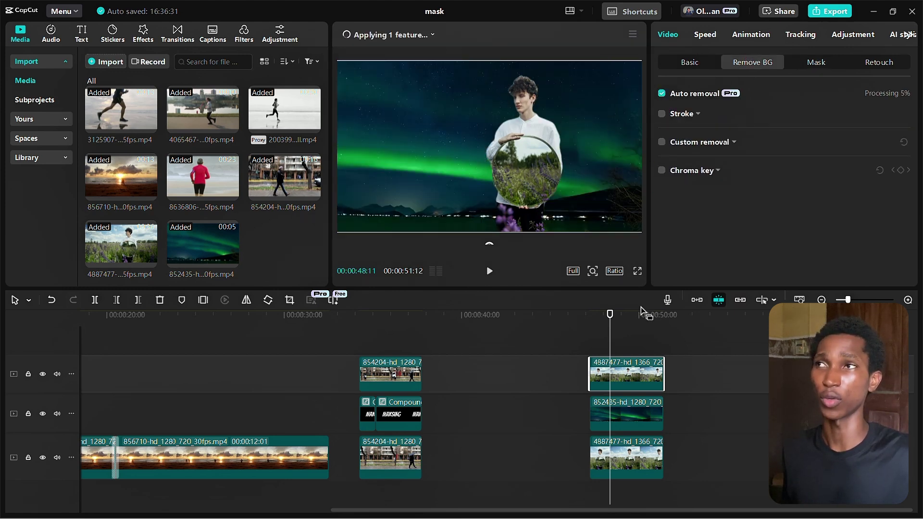
left_click(627, 324)
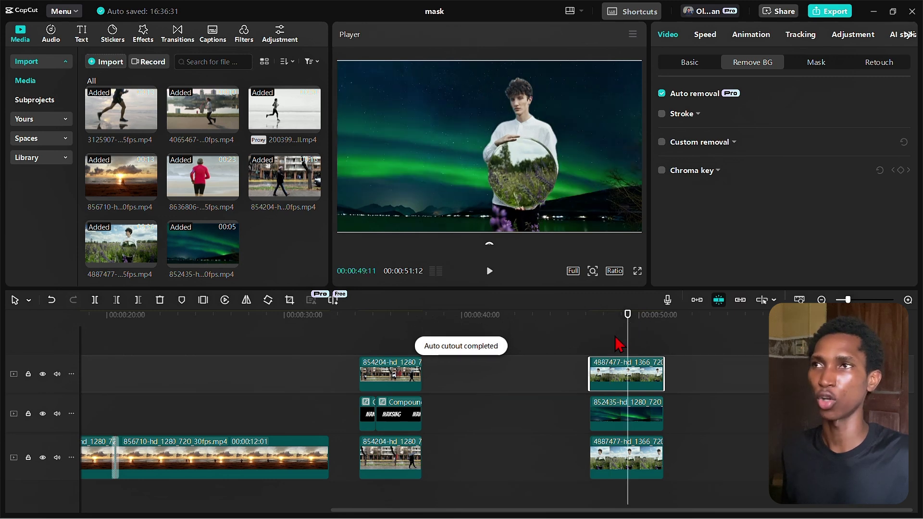
left_click(595, 331)
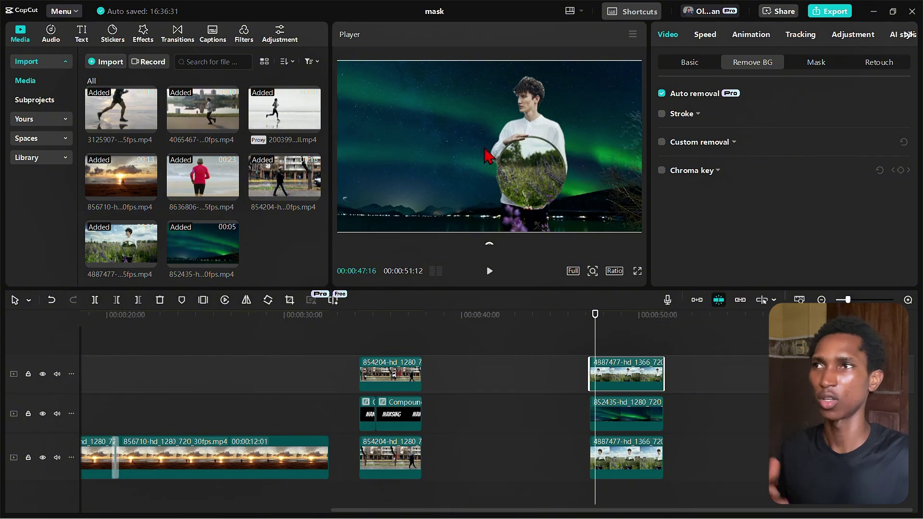
Disable the 852435 aurora clip to compare the shot without it, and enable it again.
left_click(632, 414)
key("v")
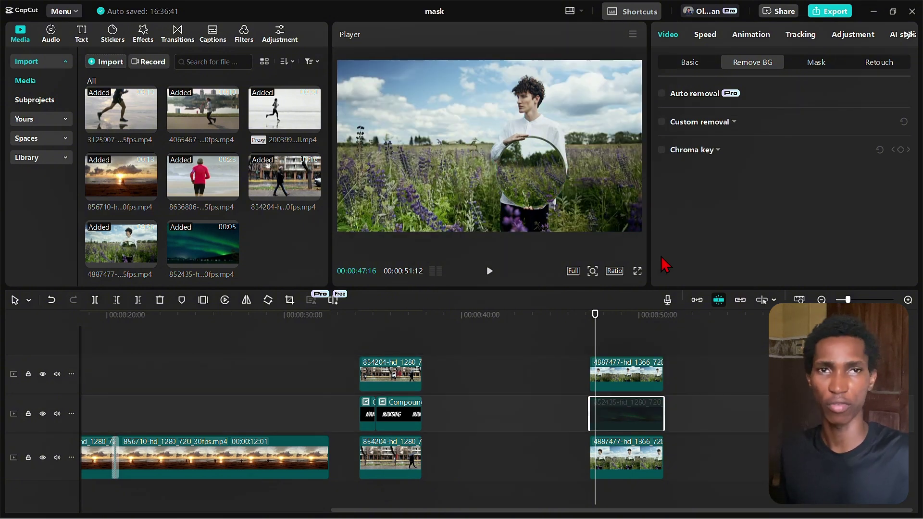
key("v")
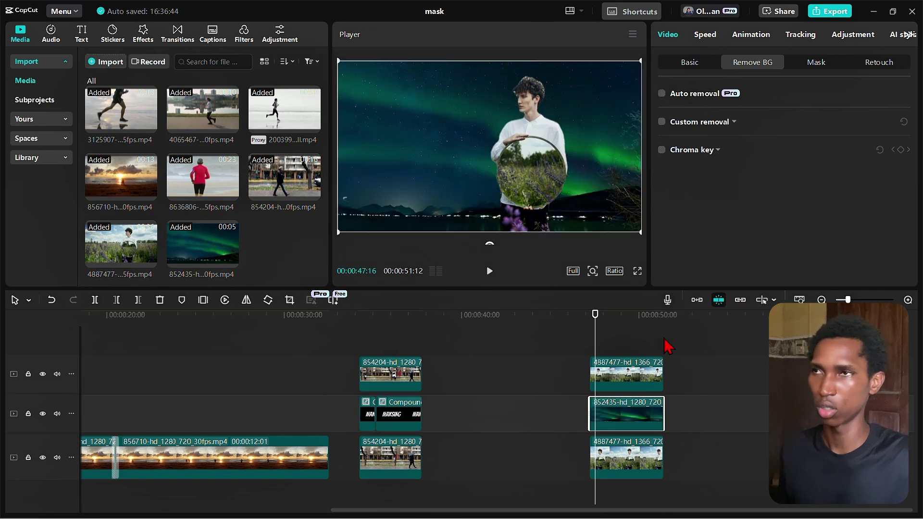
left_click(623, 338)
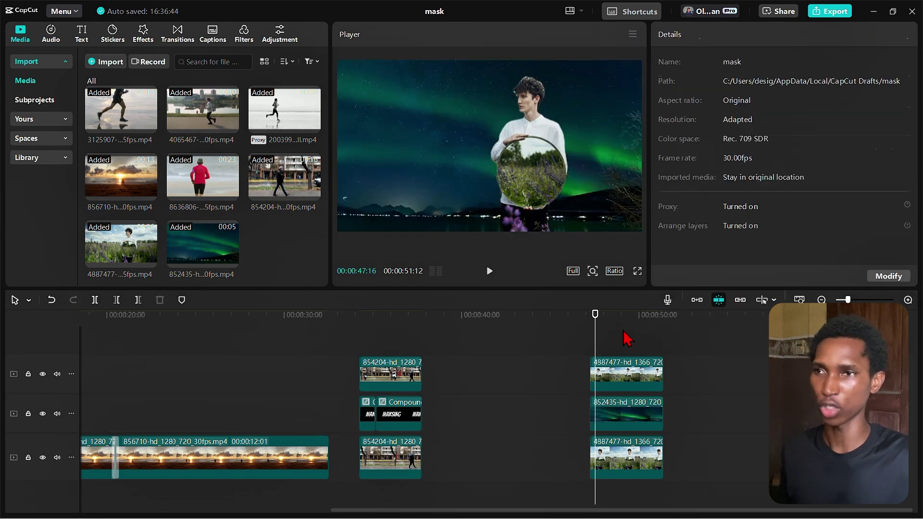
Draw a closed four-point Pen mask on the 852435 aurora clip around the sky from the frame's left edge to behind the man.
left_click(601, 421)
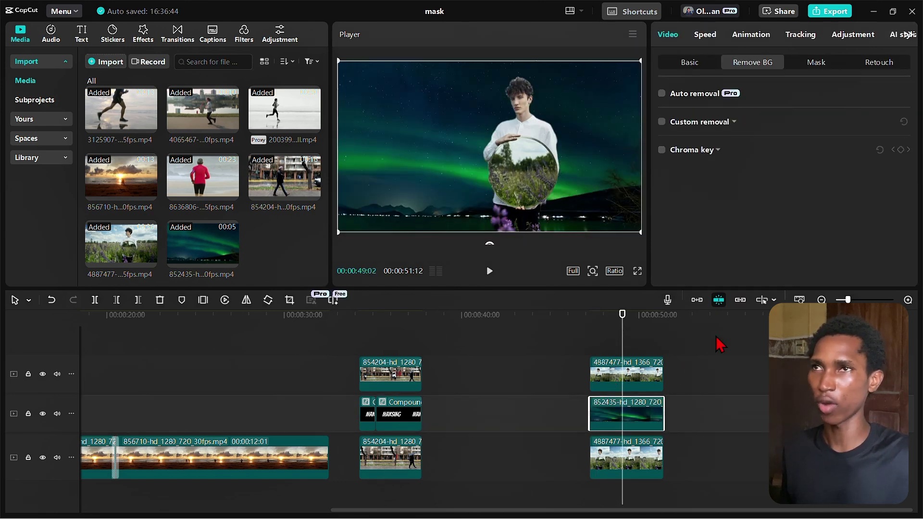
left_click(812, 66)
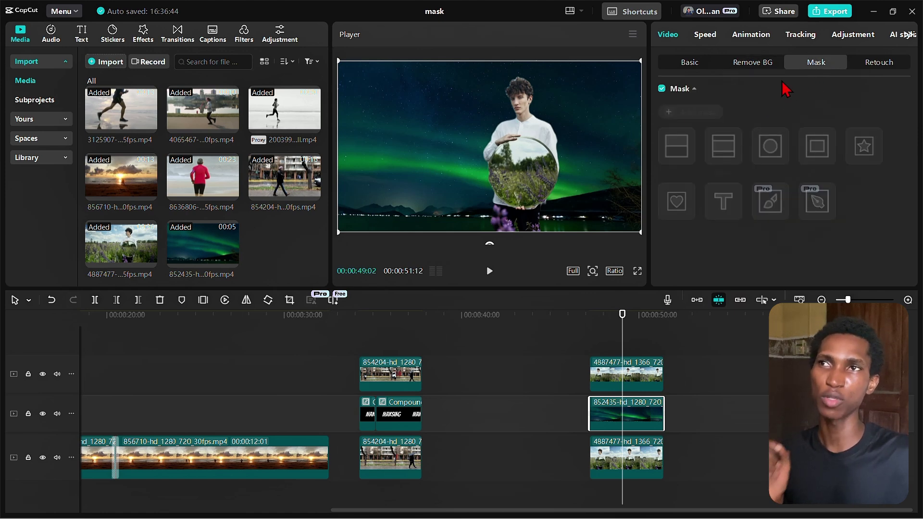
left_click(670, 115)
mouse_move(511, 171)
left_mouse_down()
mouse_move(422, 131)
mouse_move(509, 163)
mouse_move(513, 174)
left_mouse_up()
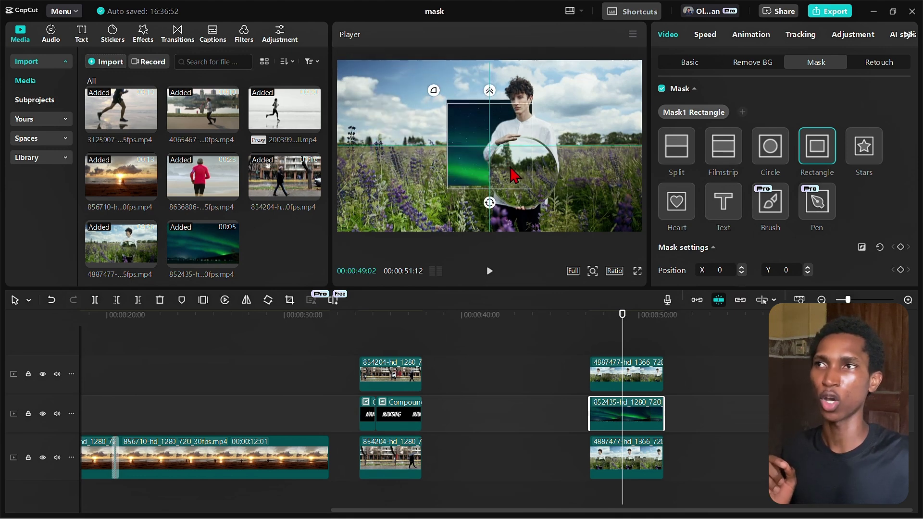
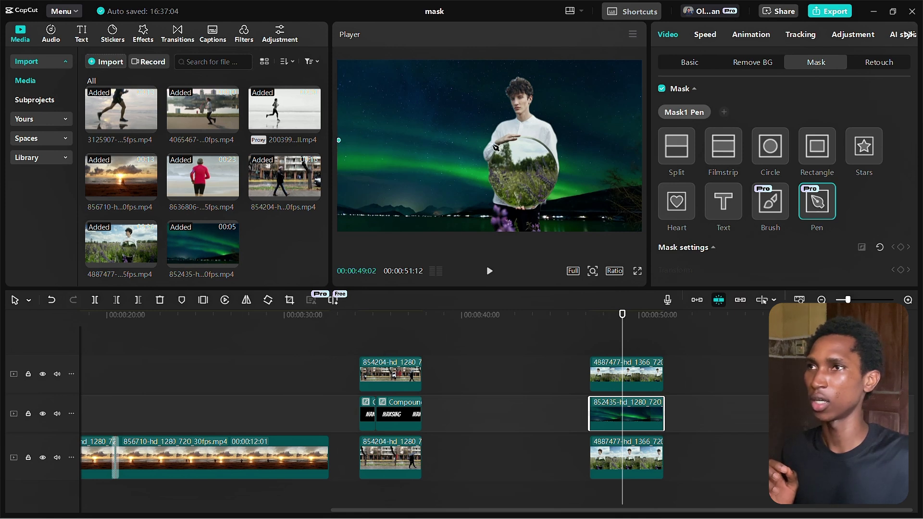
left_click(543, 148)
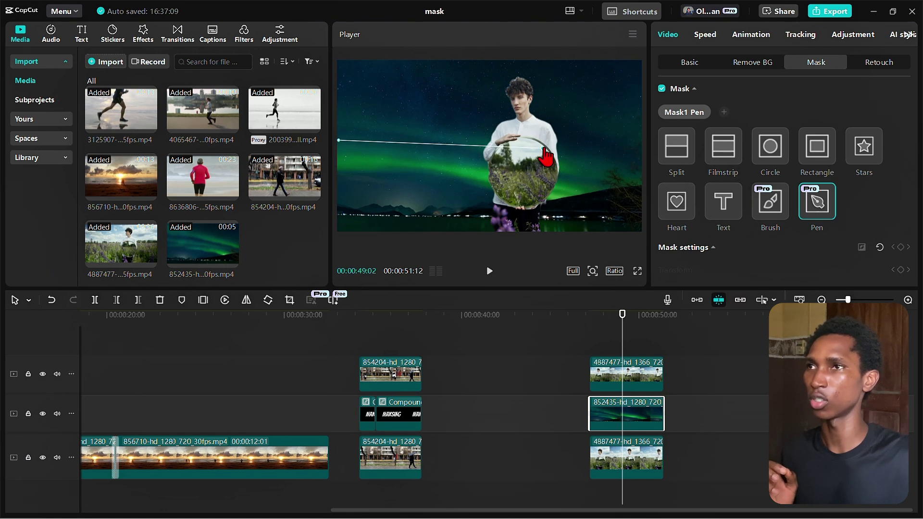
left_click_drag(544, 148, 544, 142)
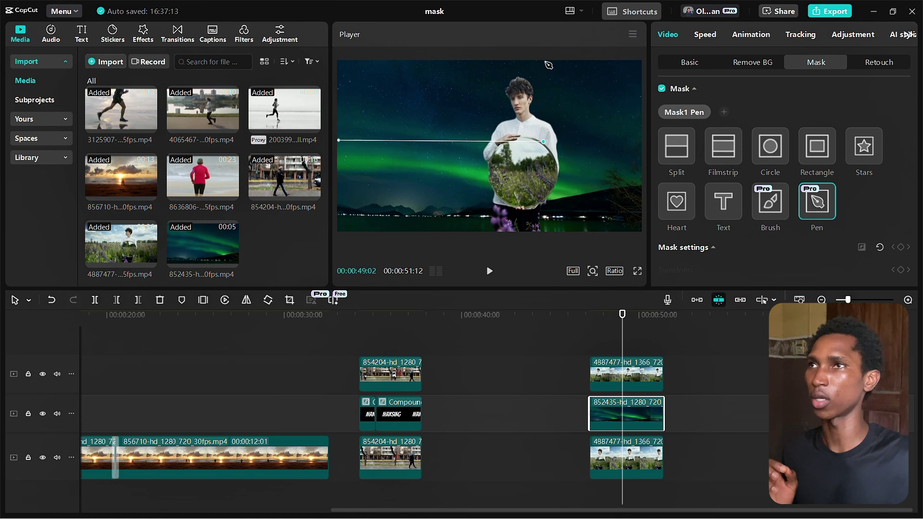
left_click(338, 62)
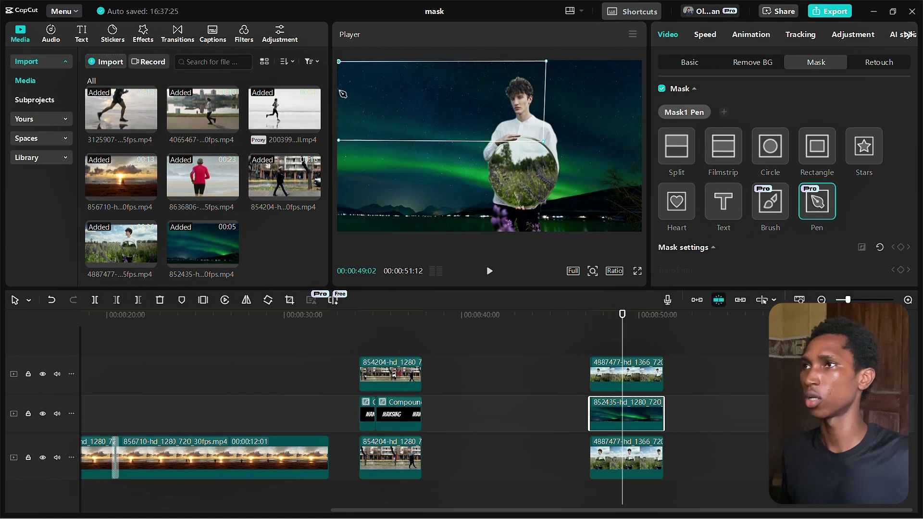
left_click(340, 141)
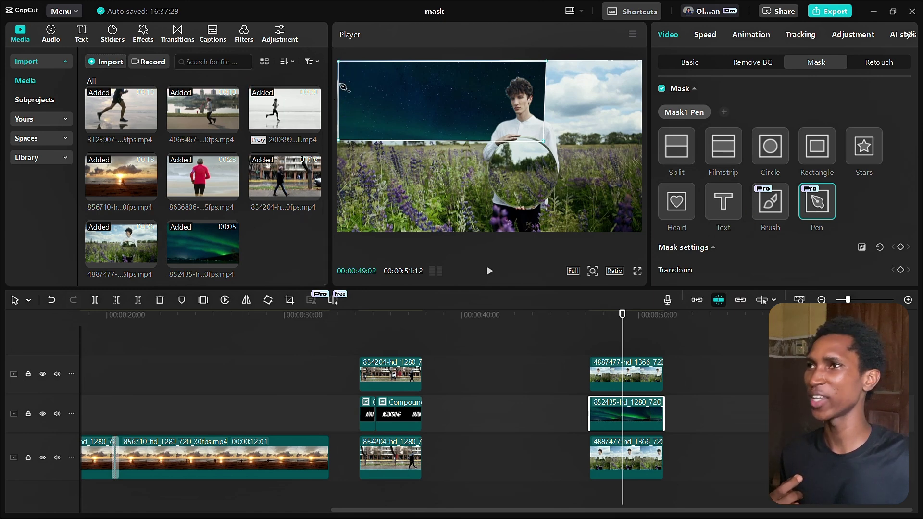
Set the aurora Pen mask's expansion to 10 and its feather to 70.
scroll(793, 188, "down", 3)
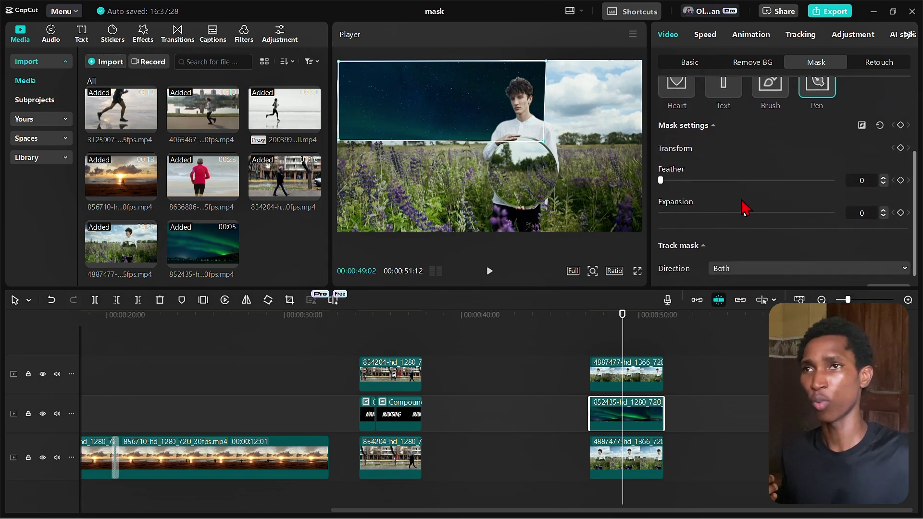
left_click_drag(746, 213, 754, 212)
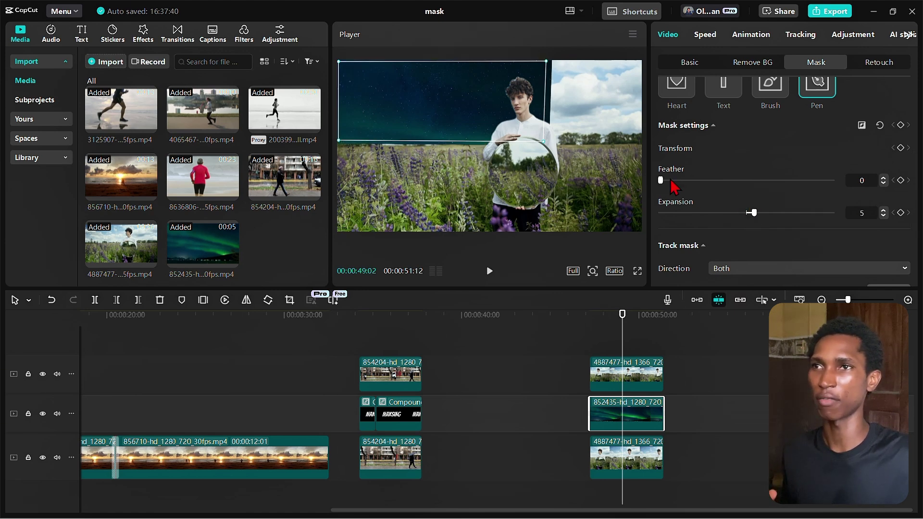
left_click_drag(669, 180, 766, 183)
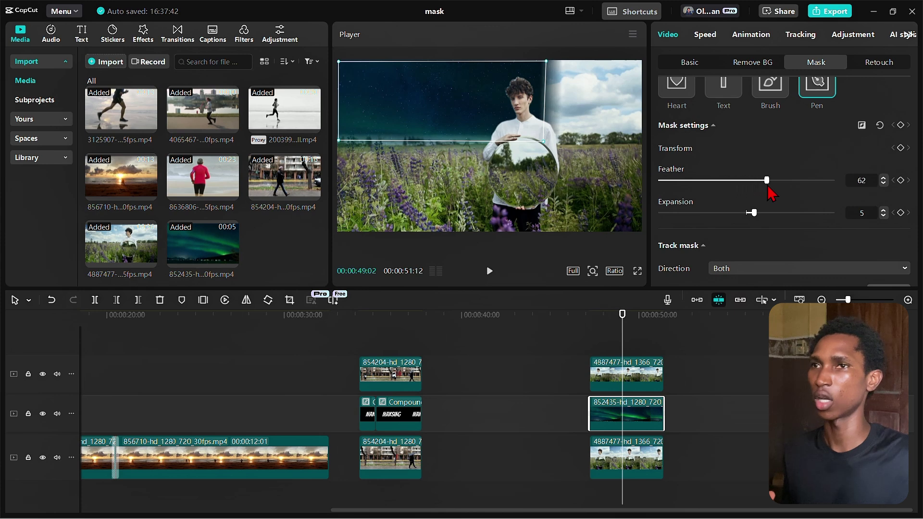
mouse_move(753, 218)
left_mouse_down()
mouse_move(772, 220)
mouse_move(763, 223)
left_mouse_up()
mouse_move(766, 181)
left_mouse_down()
mouse_move(734, 186)
mouse_move(759, 188)
left_mouse_up()
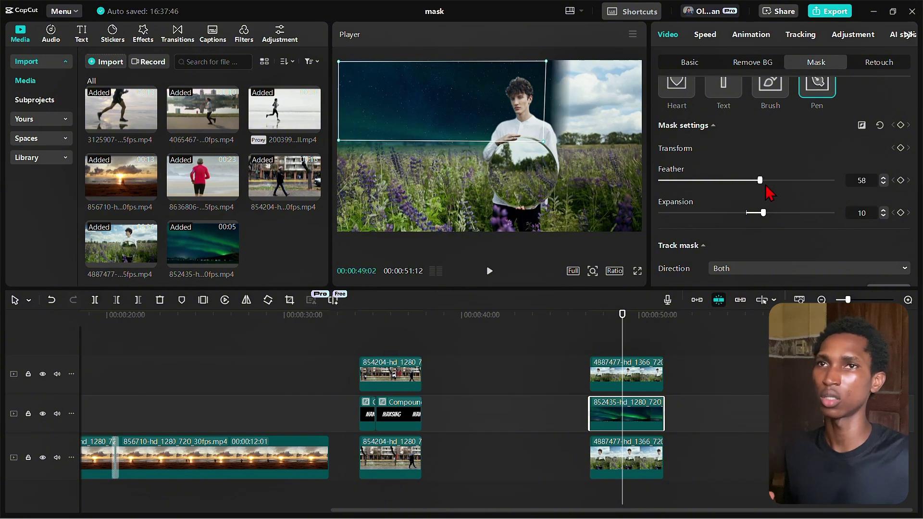
left_click_drag(768, 192, 783, 193)
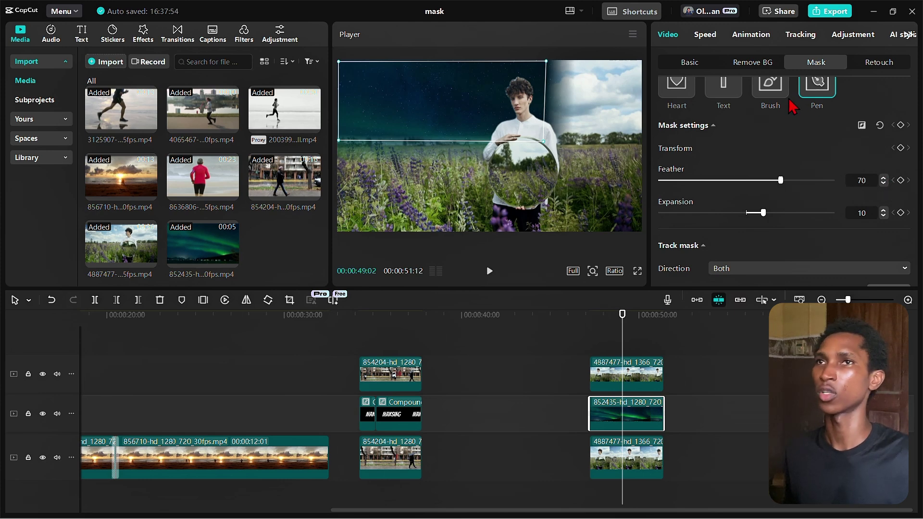
Reshape the aurora Pen mask by pulling its right edge inward behind the man and lowering its bottom edge over the field, and preview the blend.
left_click(689, 63)
left_click_drag(605, 337, 650, 332)
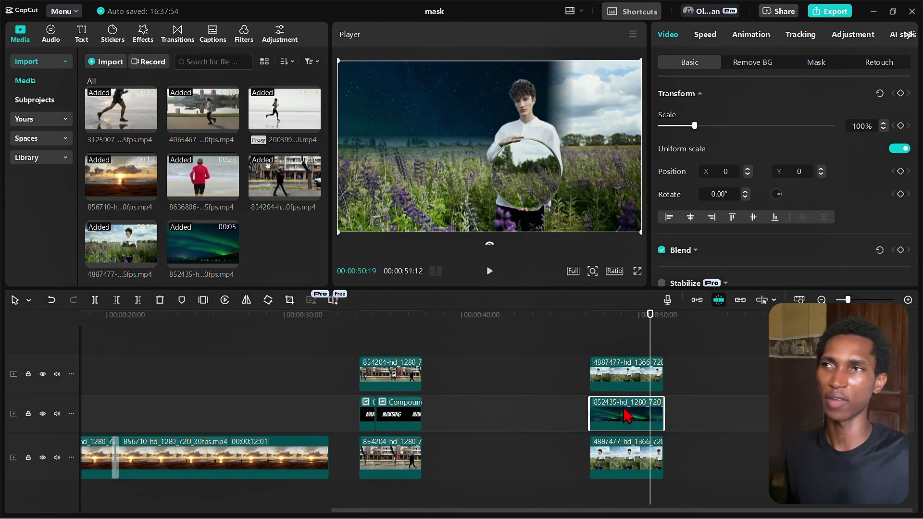
left_click(818, 63)
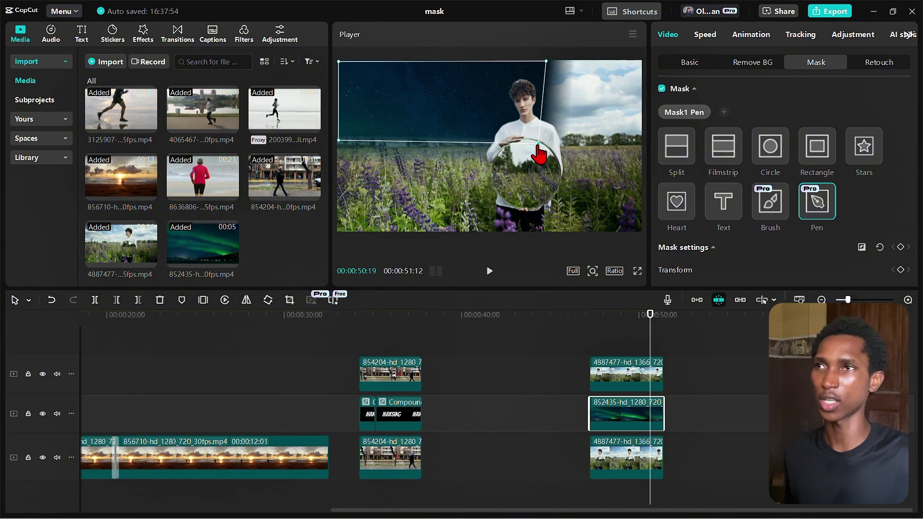
left_click_drag(543, 142, 536, 144)
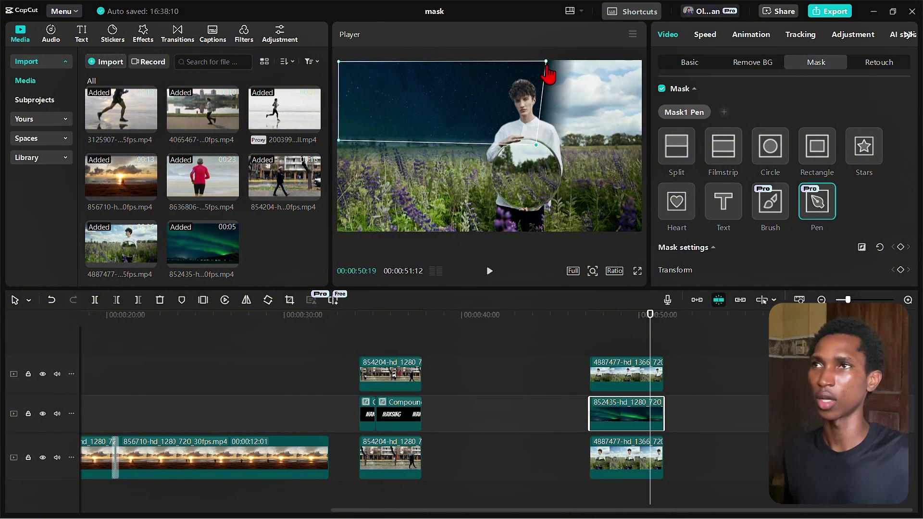
left_click_drag(546, 61, 539, 59)
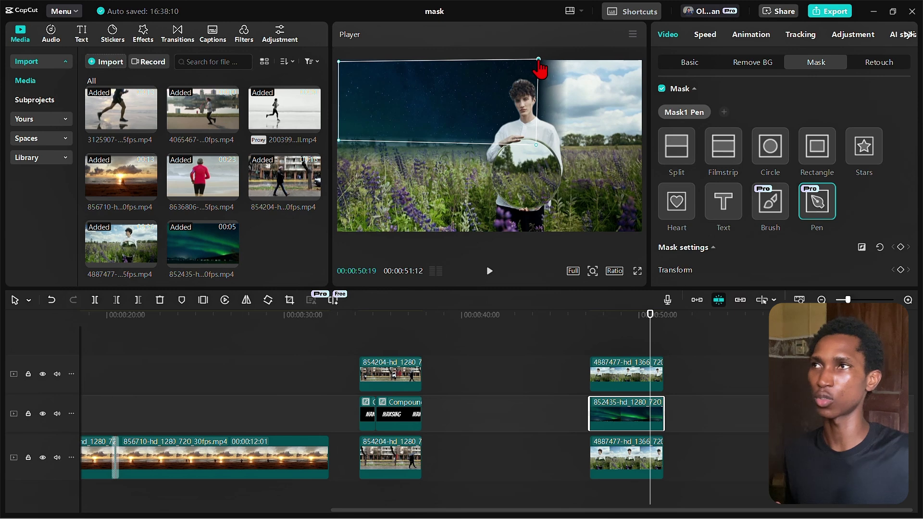
mouse_move(339, 141)
left_mouse_down()
mouse_move(342, 170)
mouse_move(342, 155)
left_mouse_up()
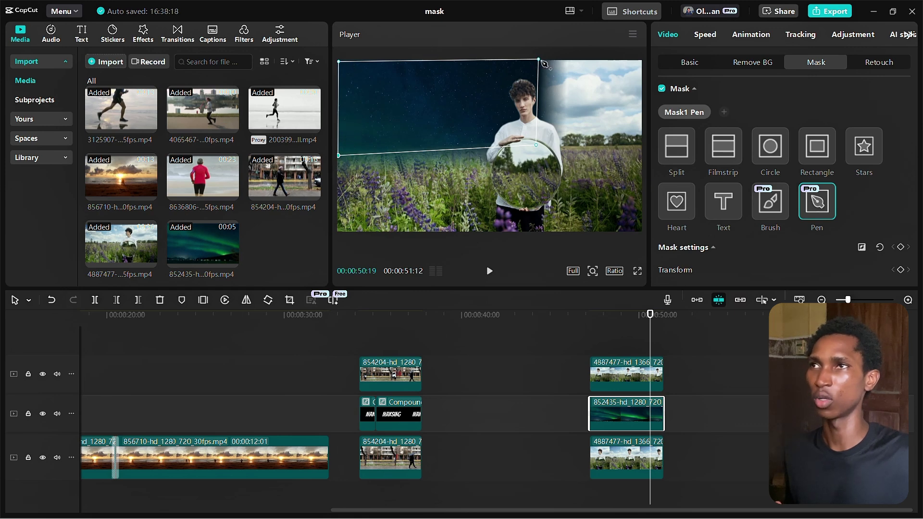
left_click_drag(539, 60, 534, 59)
left_click_drag(537, 148, 534, 159)
left_click_drag(602, 322, 628, 323)
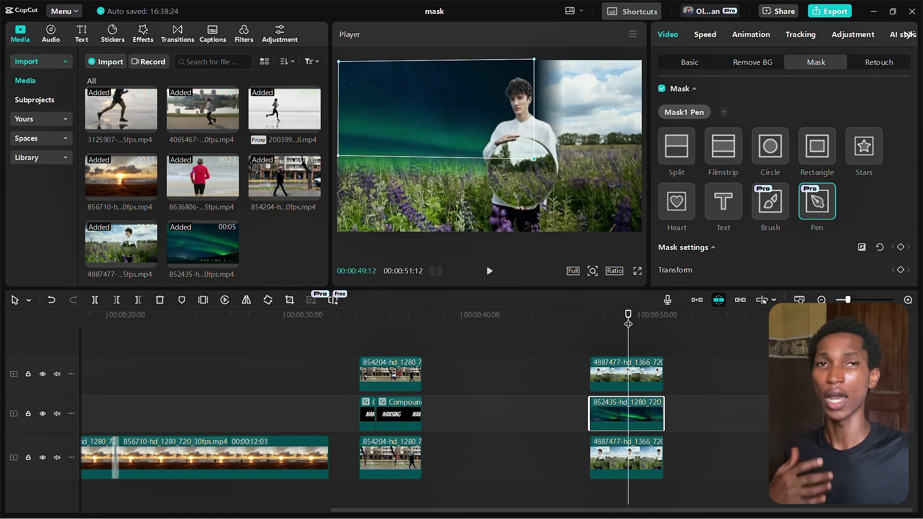